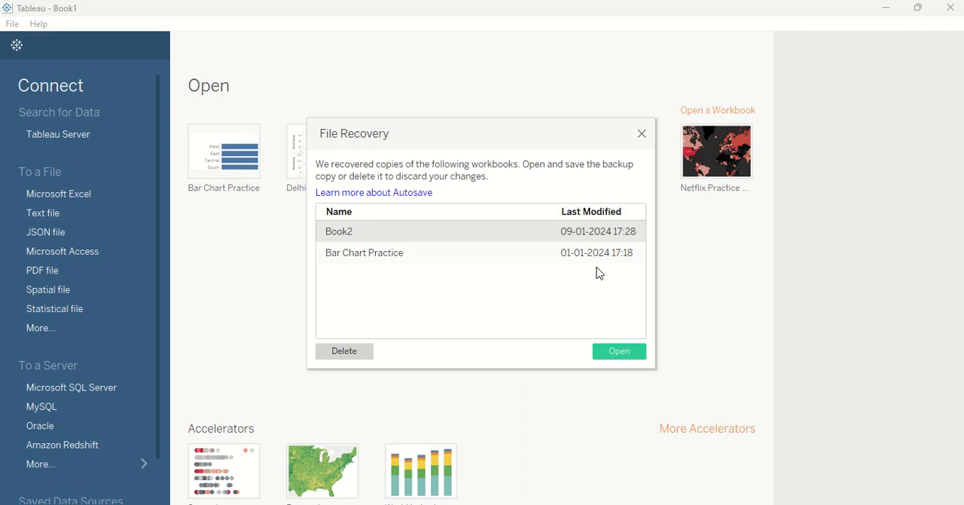
# Step: Create a new workbook, dismiss the file recovery prompts, maximize its window and go to its start page
pyautogui.click(642, 134)
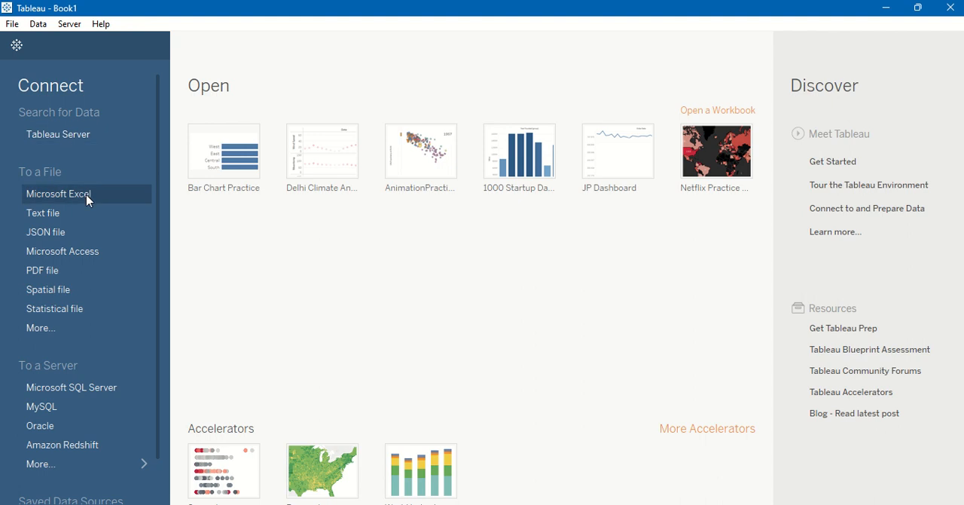
pyautogui.click(13, 24)
pyautogui.click(20, 40)
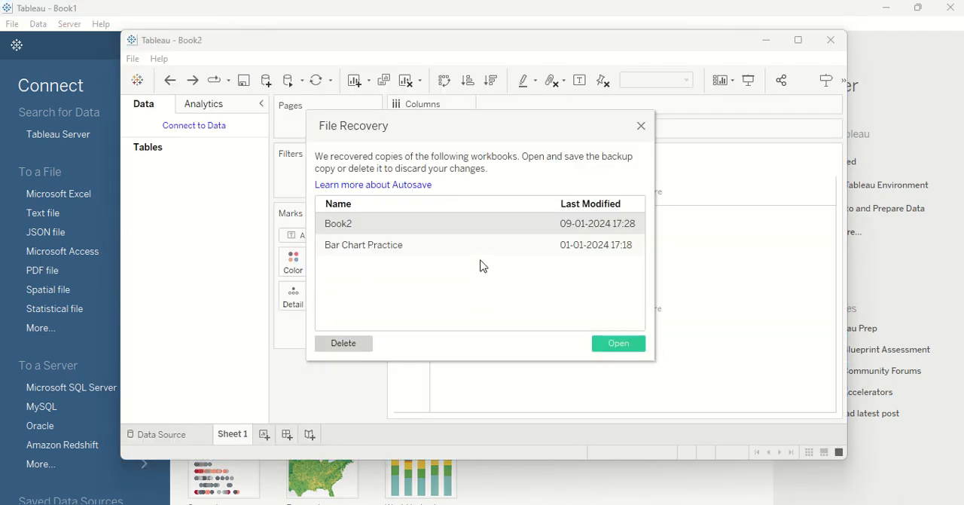
pyautogui.click(640, 128)
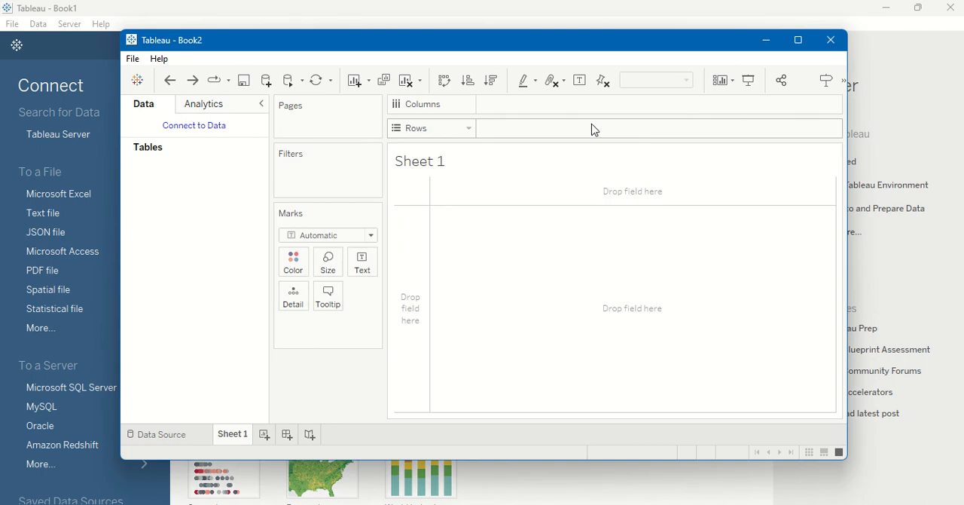
pyautogui.click(797, 40)
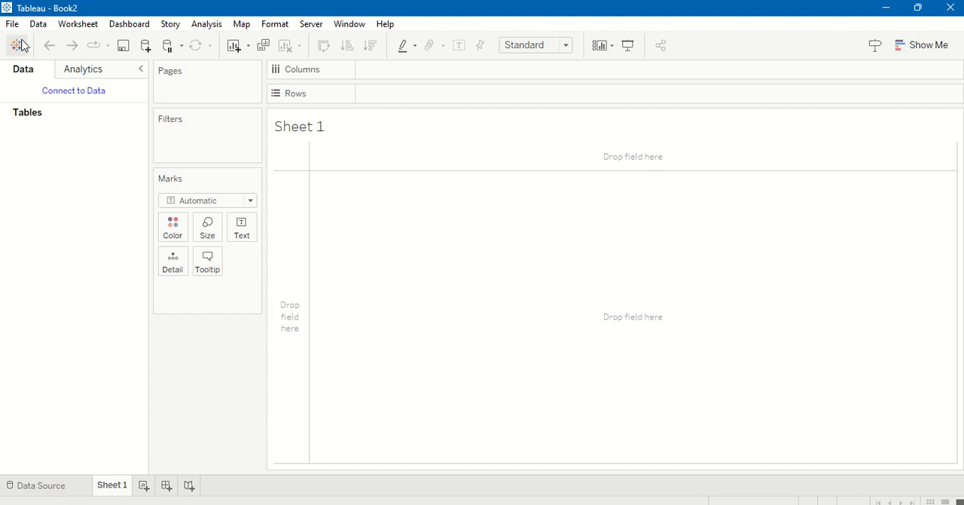
pyautogui.click(18, 45)
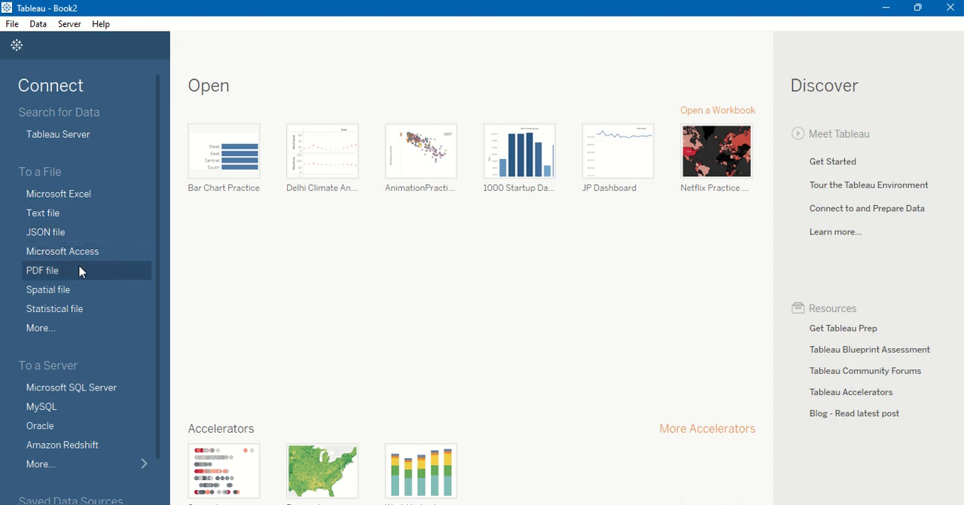
# Step: Examine the available file connection types and the full list of server connectors
pyautogui.click(80, 329)
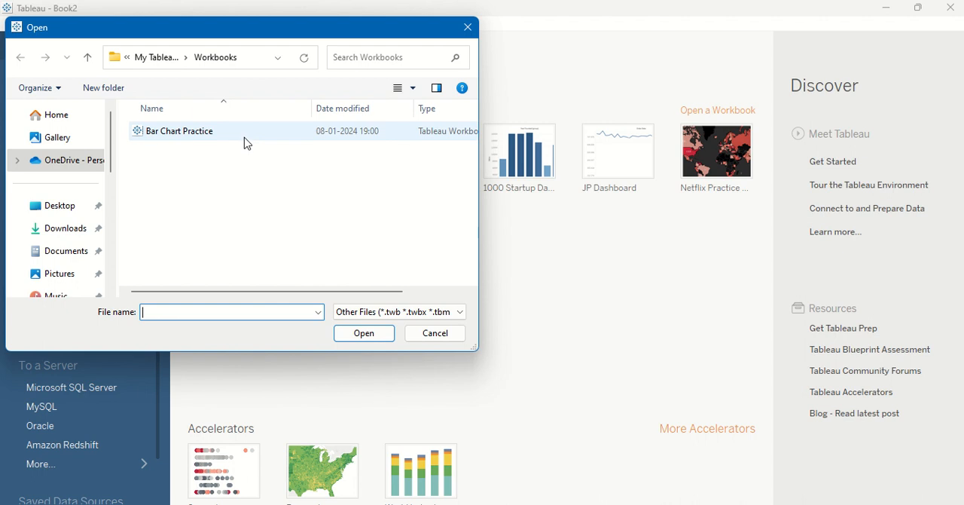
pyautogui.click(423, 332)
pyautogui.scroll(-1, 112, 350)
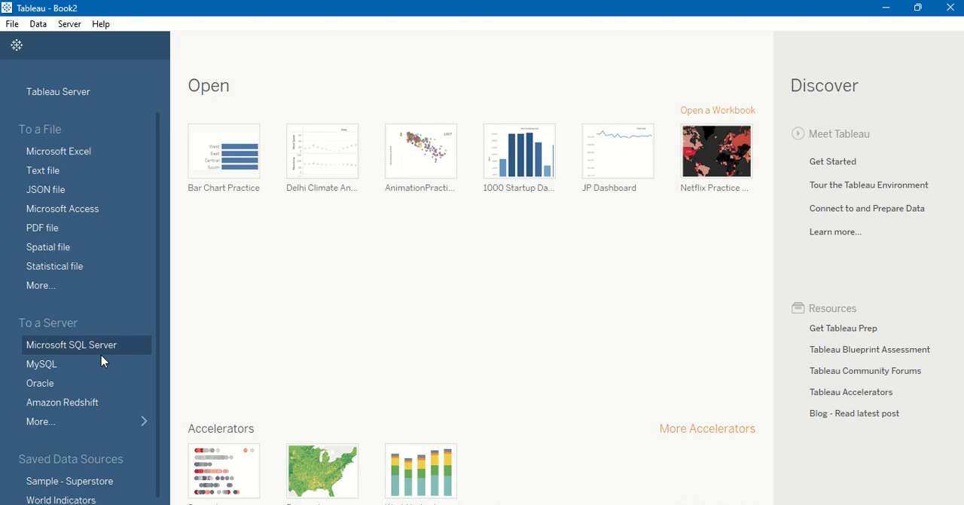
pyautogui.click(142, 420)
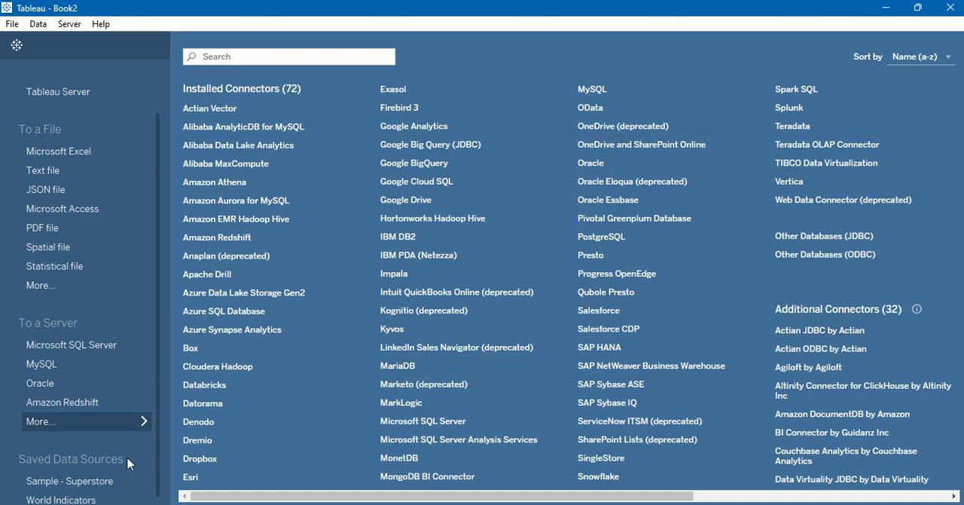
pyautogui.scroll(1, 133, 457)
pyautogui.scroll(-1, 119, 421)
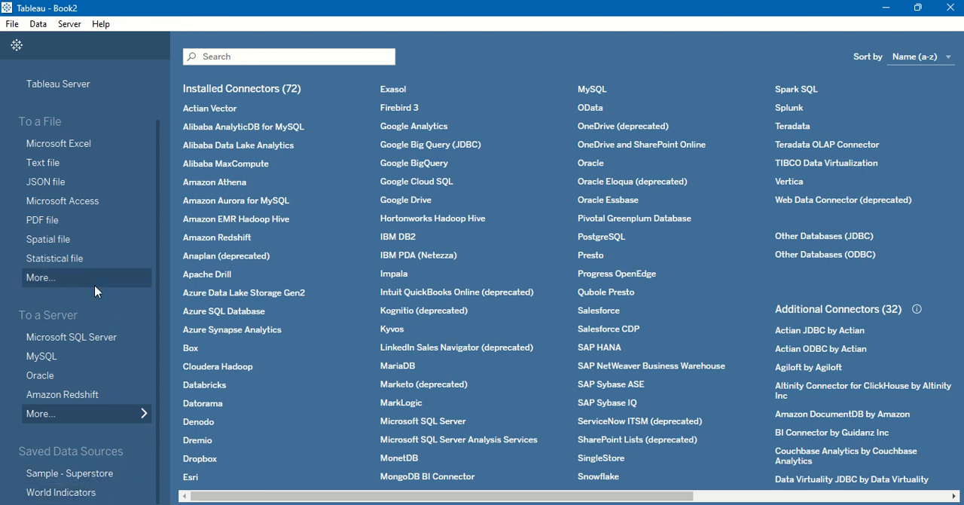
pyautogui.scroll(1, 94, 285)
pyautogui.scroll(-1, 118, 351)
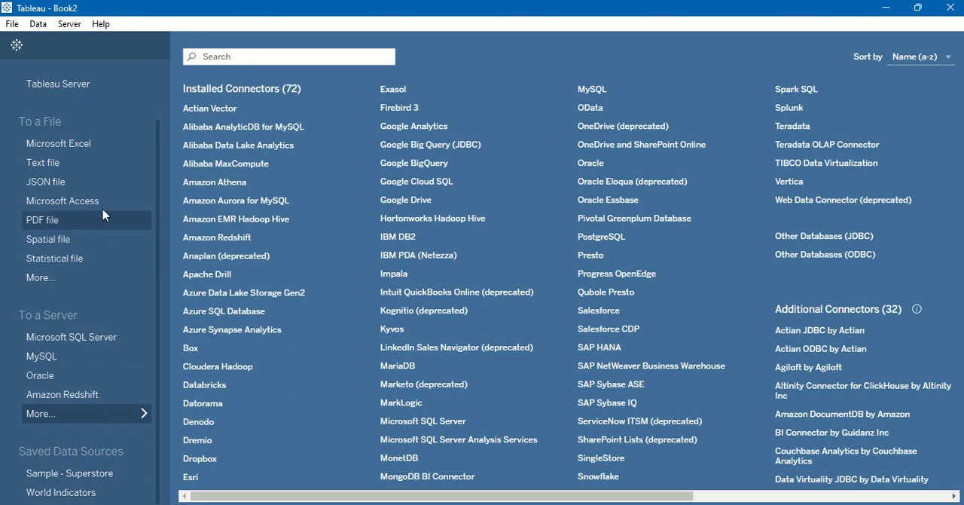
pyautogui.scroll(3, 106, 208)
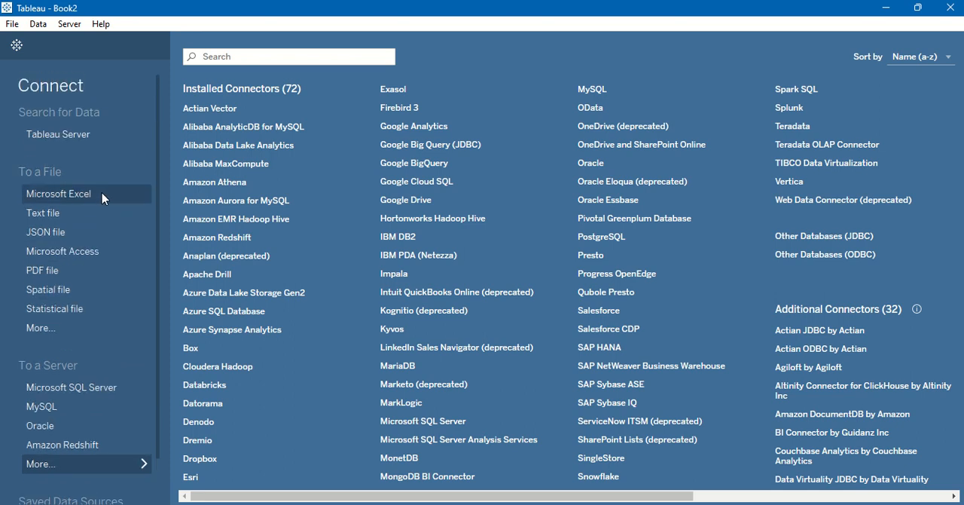
# Step: Connect to the Microsoft Excel file "Bar Chart Basics - Dataset" as the data source
pyautogui.click(103, 198)
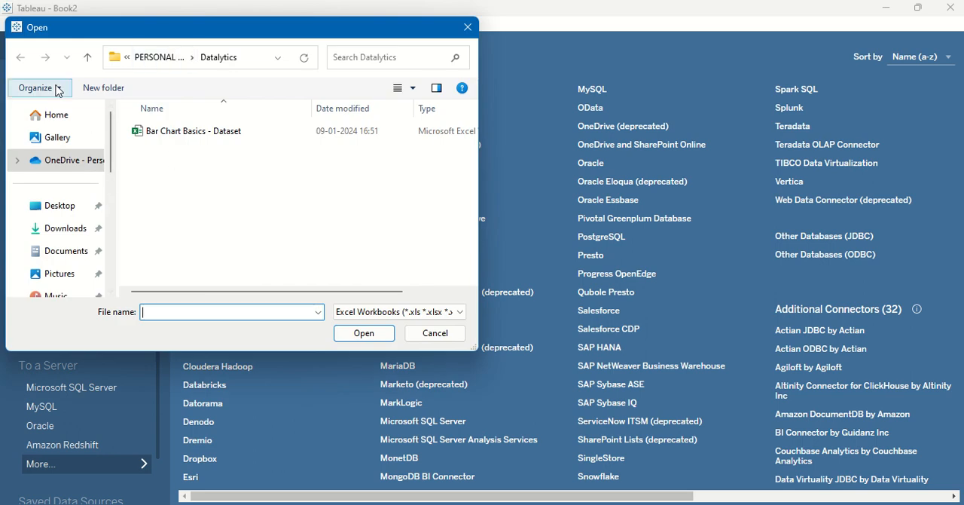
pyautogui.click(189, 132)
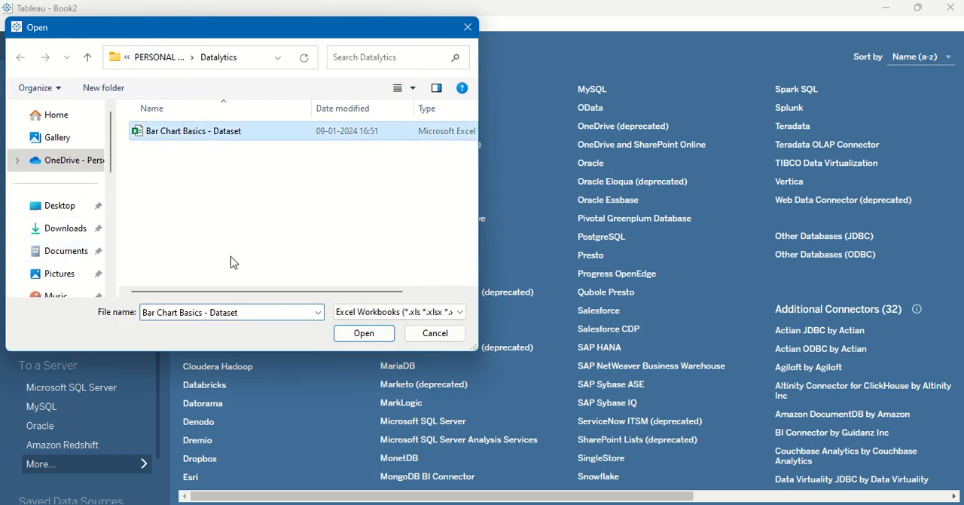
pyautogui.click(365, 332)
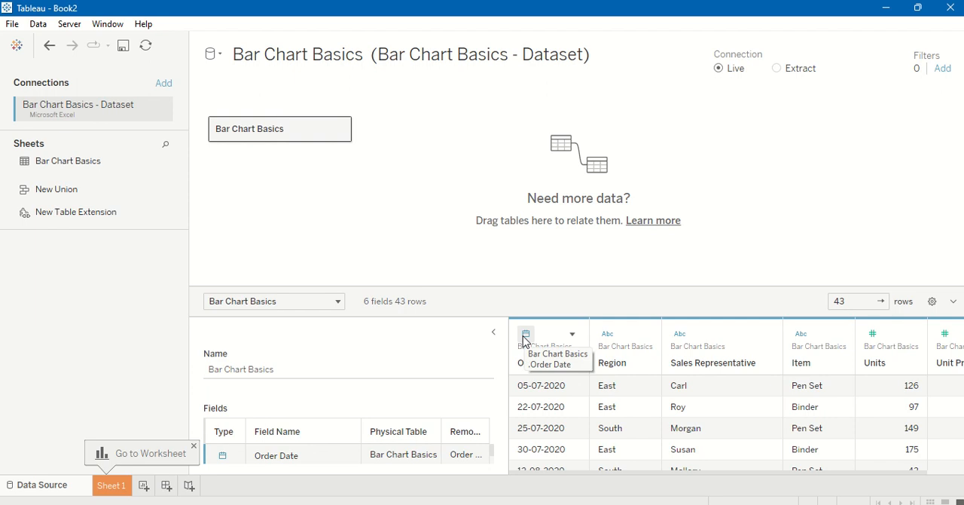
pyautogui.click(570, 334)
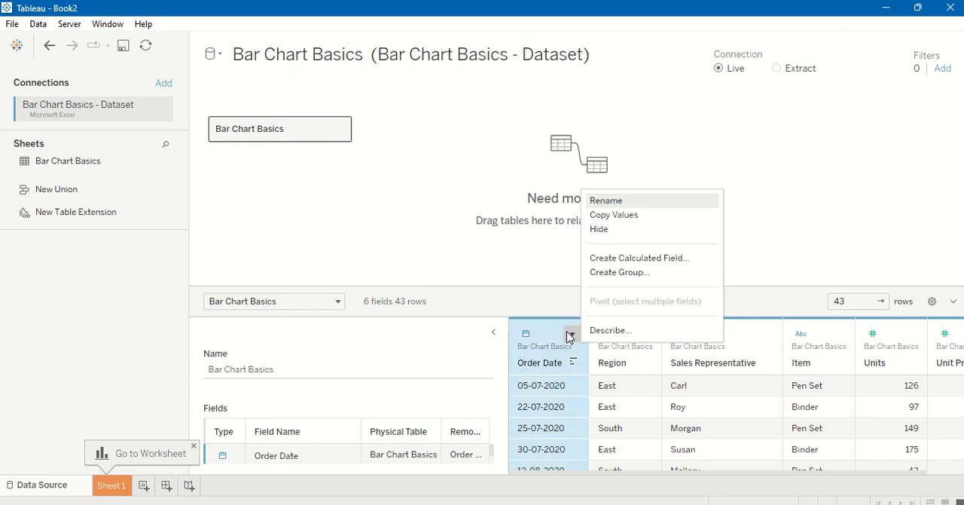
pyautogui.click(525, 272)
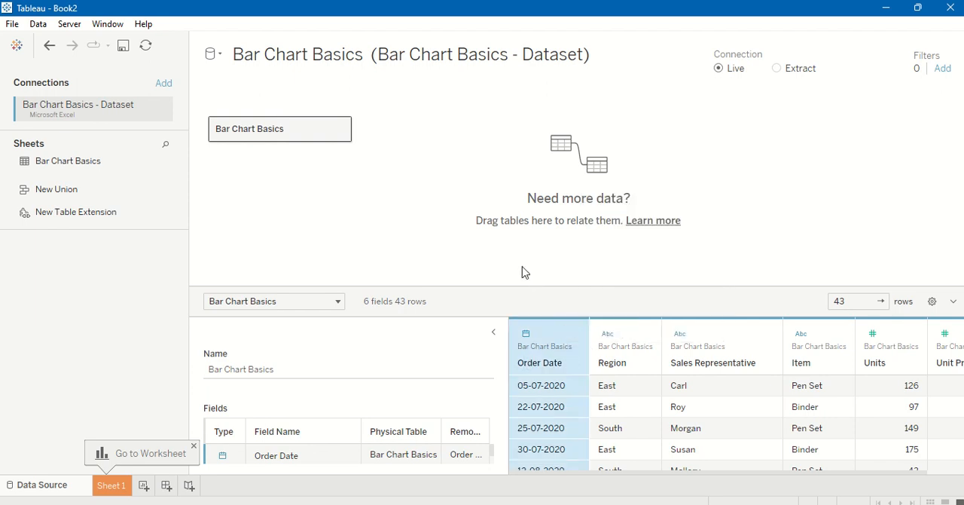
pyautogui.click(573, 334)
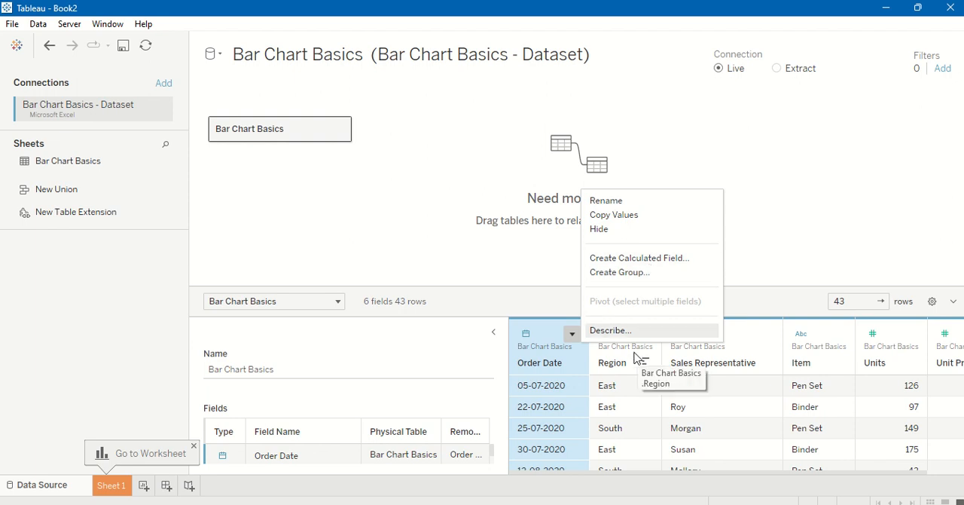
pyautogui.click(464, 263)
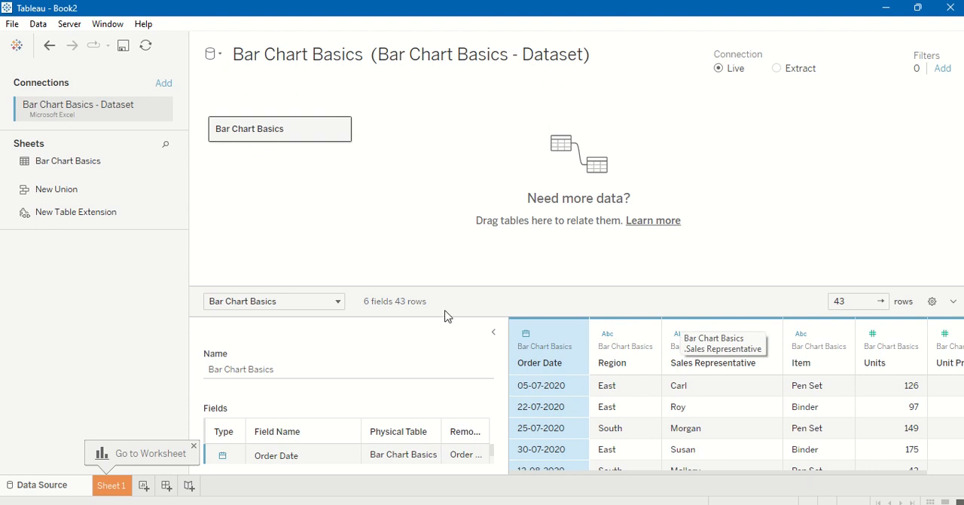
# Step: Add a new worksheet and build a bar chart with Units on Rows and Sales Representative on Columns
pyautogui.click(143, 485)
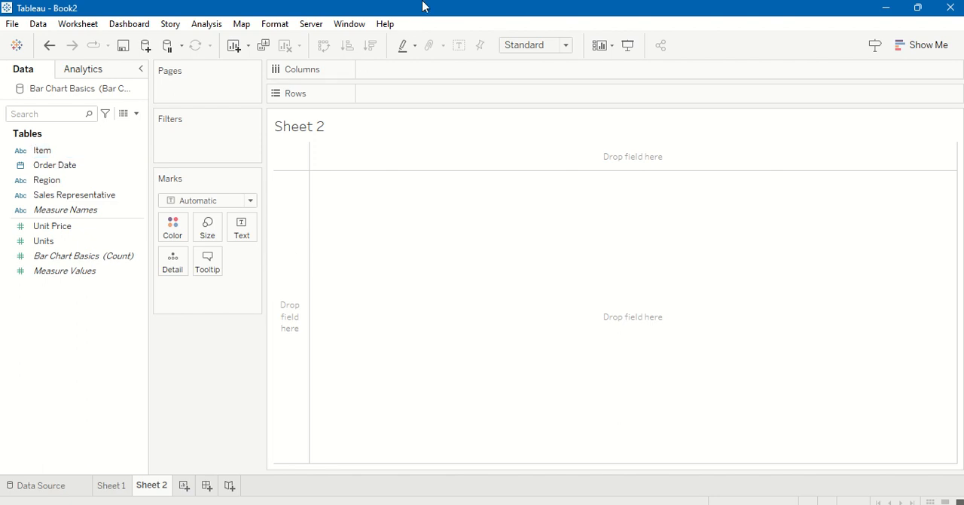
pyautogui.moveTo(415, 21)
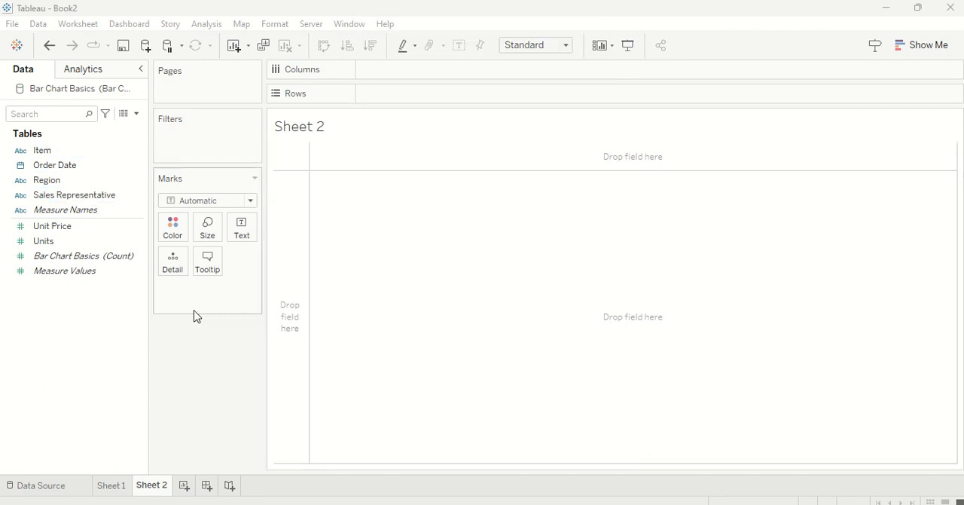
pyautogui.click(103, 198)
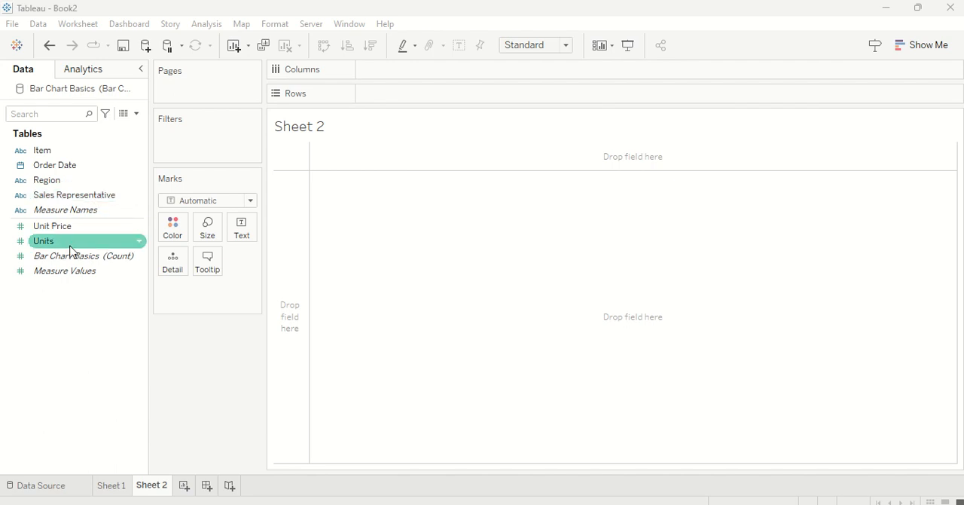
pyautogui.moveTo(70, 247); pyautogui.dragTo(411, 98)
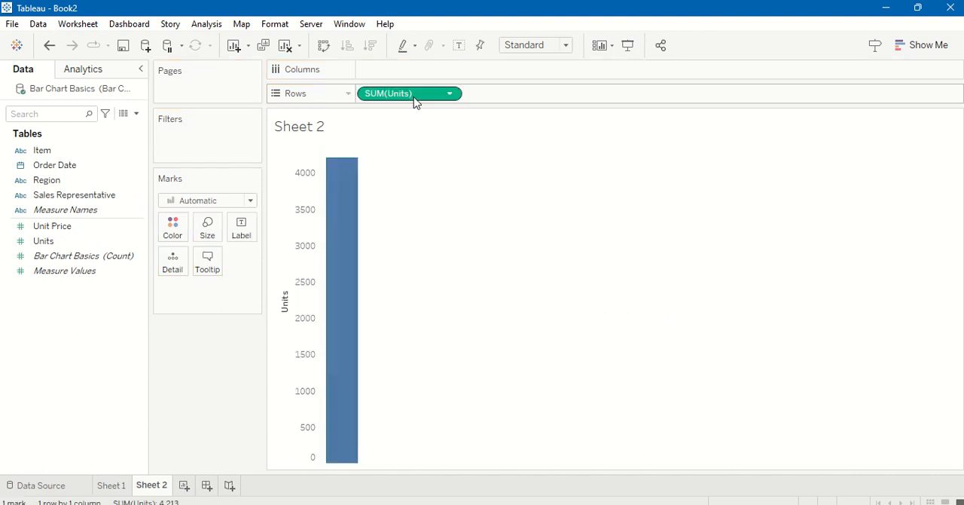
pyautogui.moveTo(63, 196); pyautogui.dragTo(399, 69)
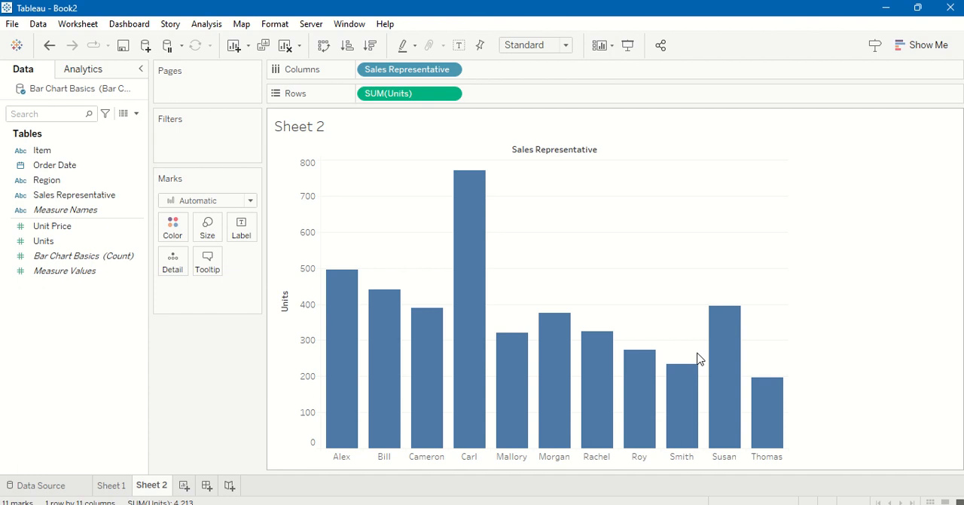
# Step: Add Region to Columns and place it ahead of Sales Representative to group the bars by region
pyautogui.click(48, 180)
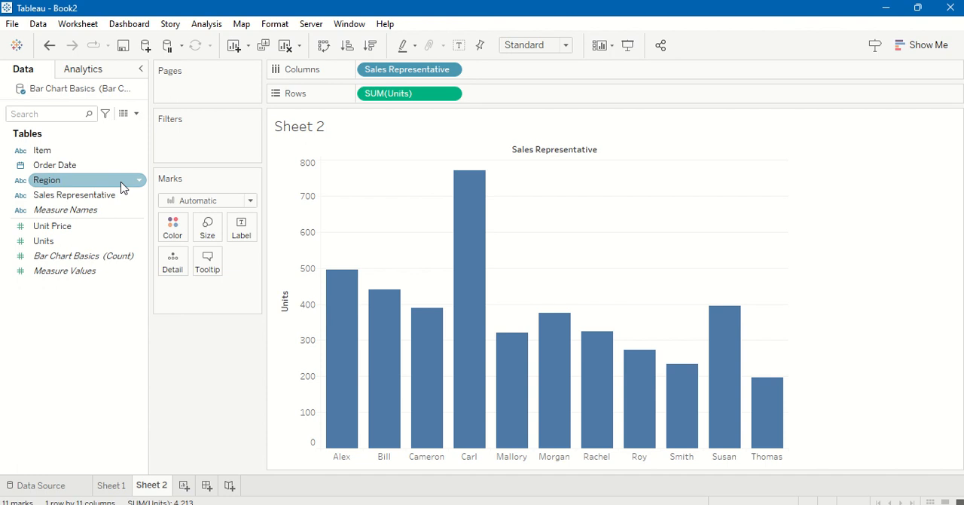
pyautogui.moveTo(122, 188); pyautogui.dragTo(577, 70)
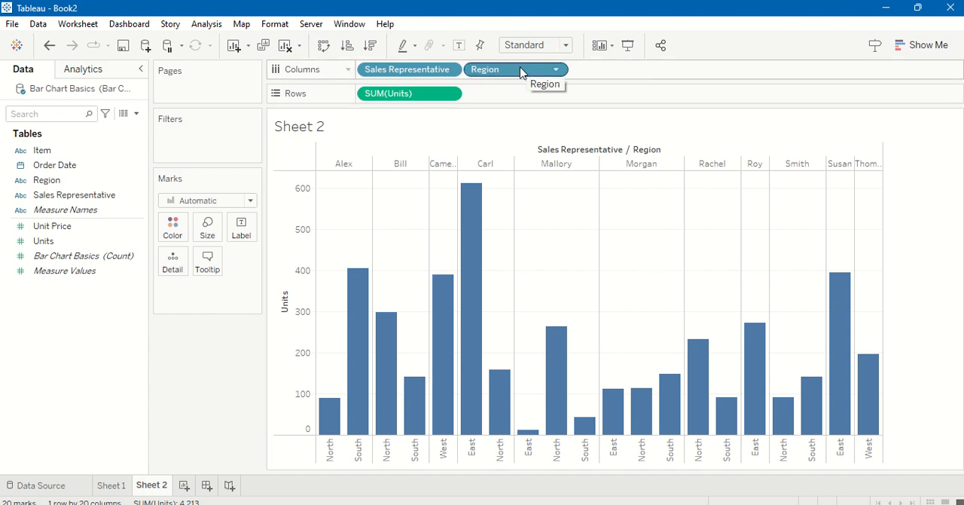
pyautogui.moveTo(519, 66); pyautogui.dragTo(362, 68)
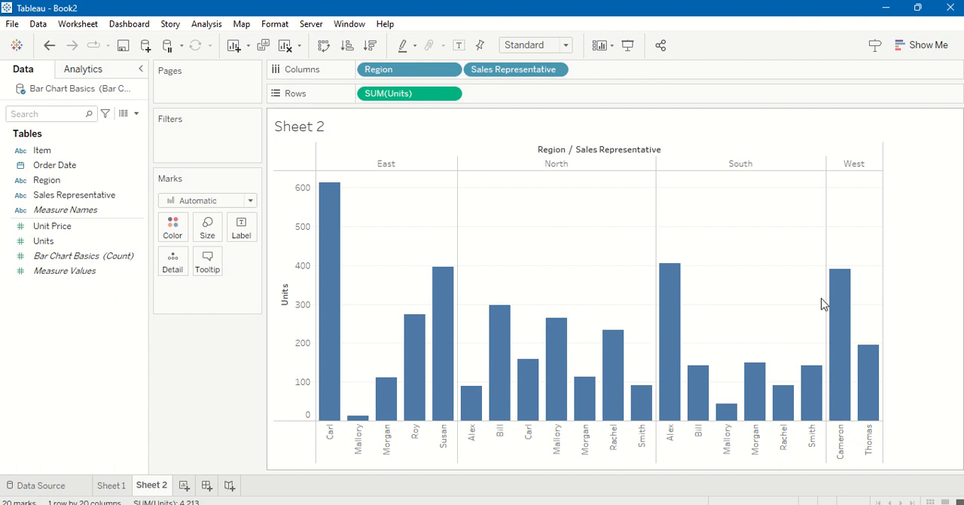
# Step: Create a calculated field named Total Sales($) with the formula [Units]*[Unit Price]
pyautogui.moveTo(797, 0)
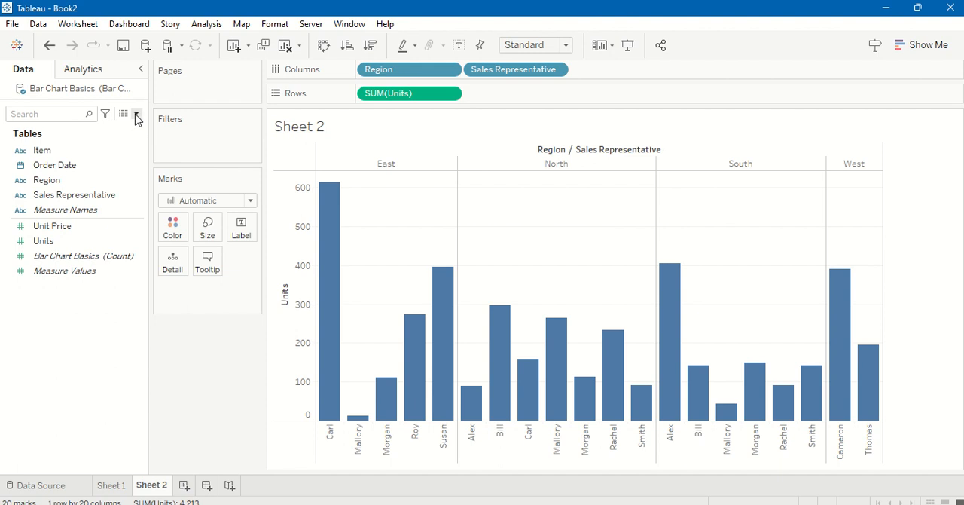
pyautogui.rightClick(52, 300)
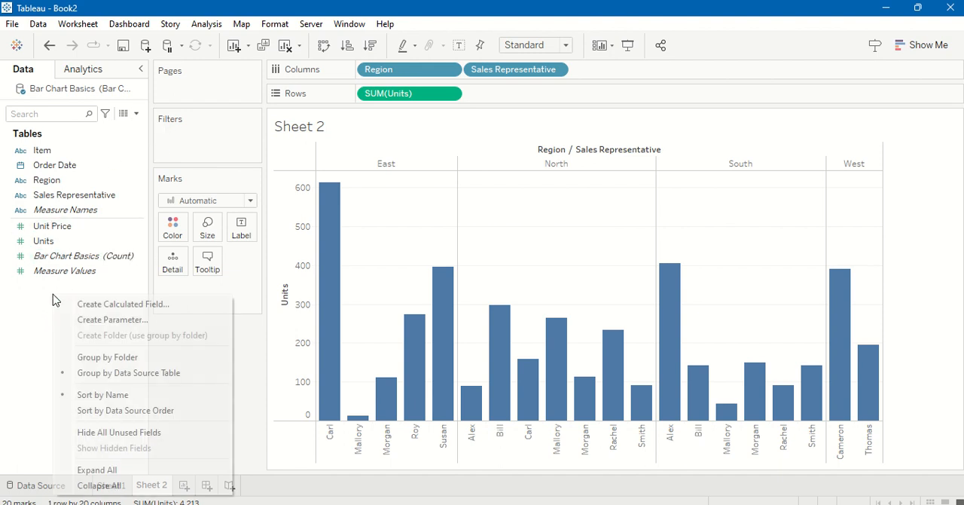
pyautogui.click(124, 305)
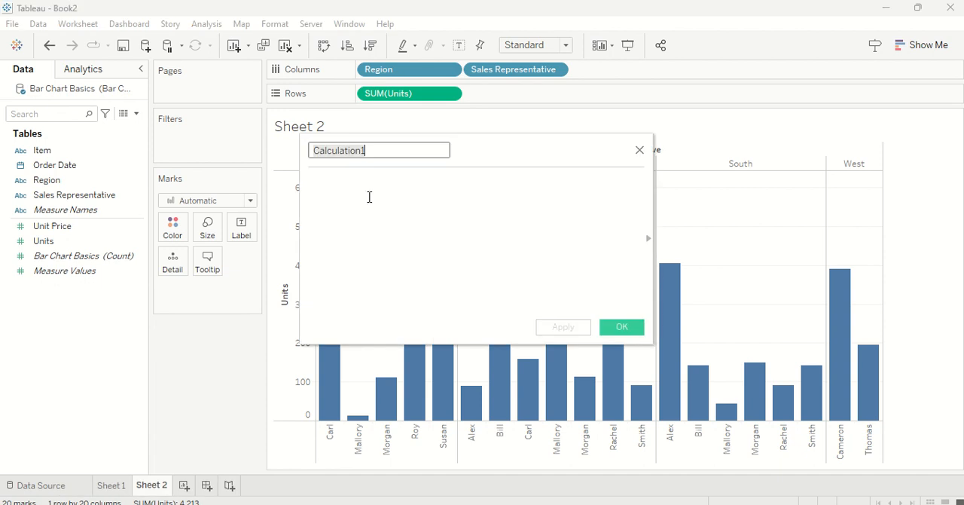
pyautogui.write('Total Sales($')
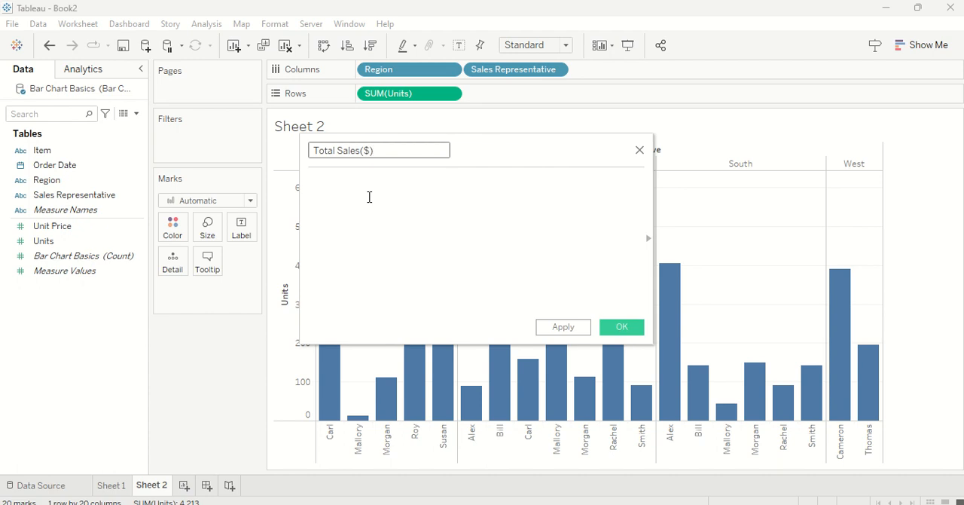
pyautogui.click(369, 196)
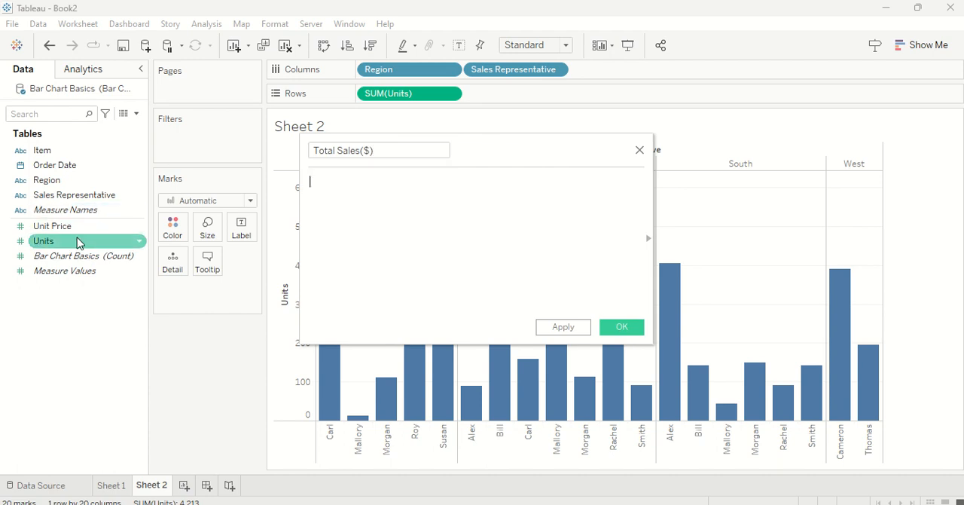
pyautogui.moveTo(79, 242); pyautogui.dragTo(371, 200)
pyautogui.write('*')
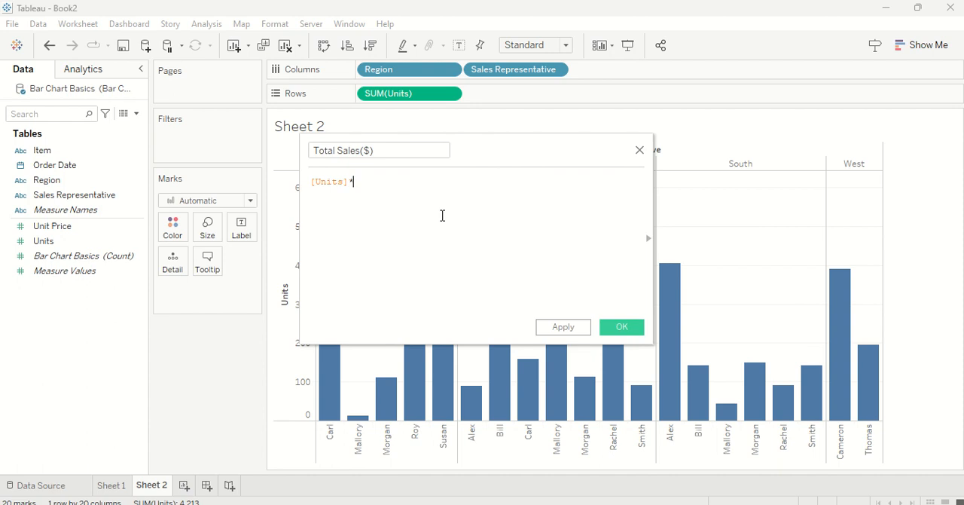
pyautogui.click(34, 229)
pyautogui.moveTo(329, 193); pyautogui.dragTo(436, 248)
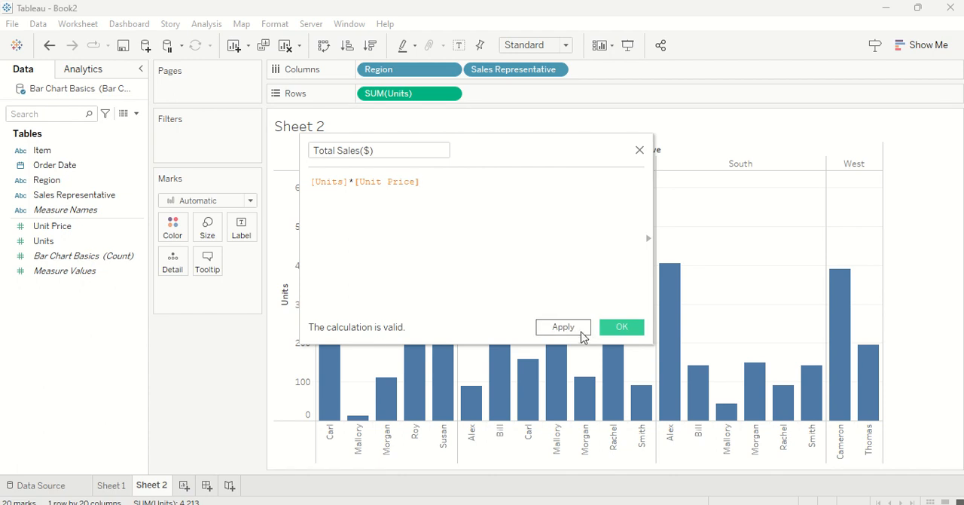
pyautogui.click(581, 334)
pyautogui.click(620, 327)
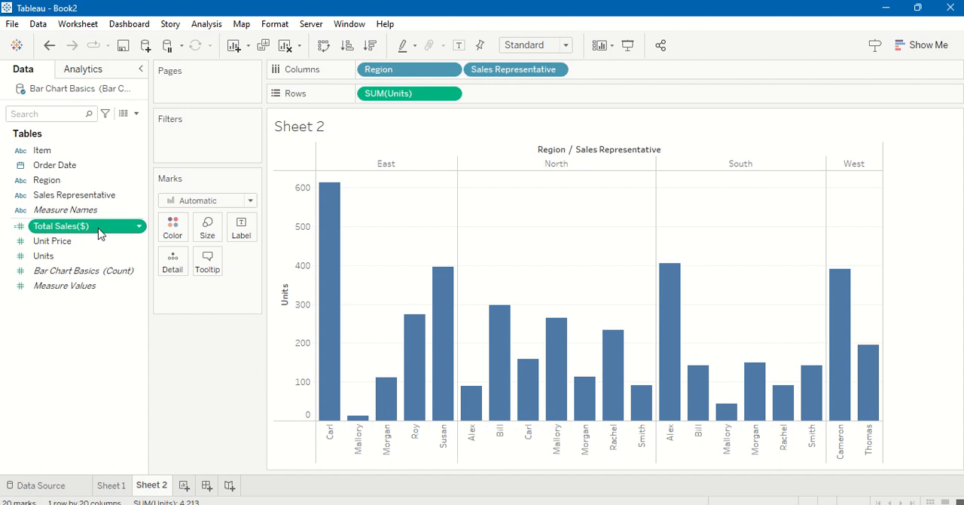
# Step: Replace SUM(Units) on Rows with the Total Sales($) field
pyautogui.moveTo(100, 235); pyautogui.dragTo(420, 98)
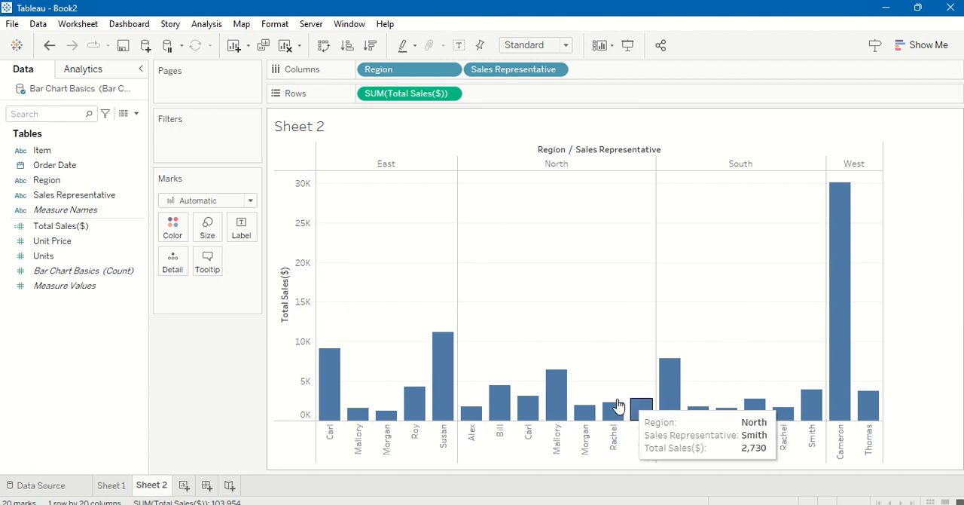
# Step: Sort the sales representatives within each region by Total Sales($) in descending order
pyautogui.moveTo(567, 407)
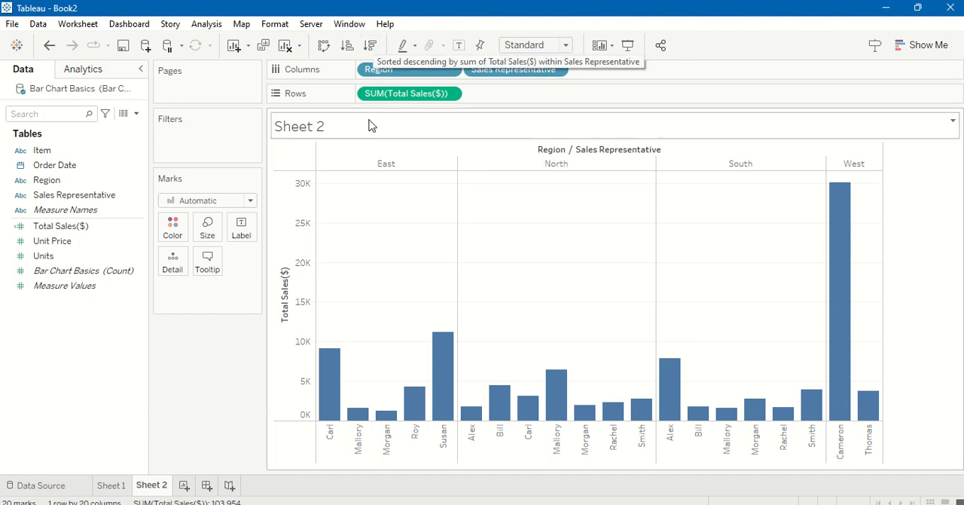
pyautogui.click(284, 262)
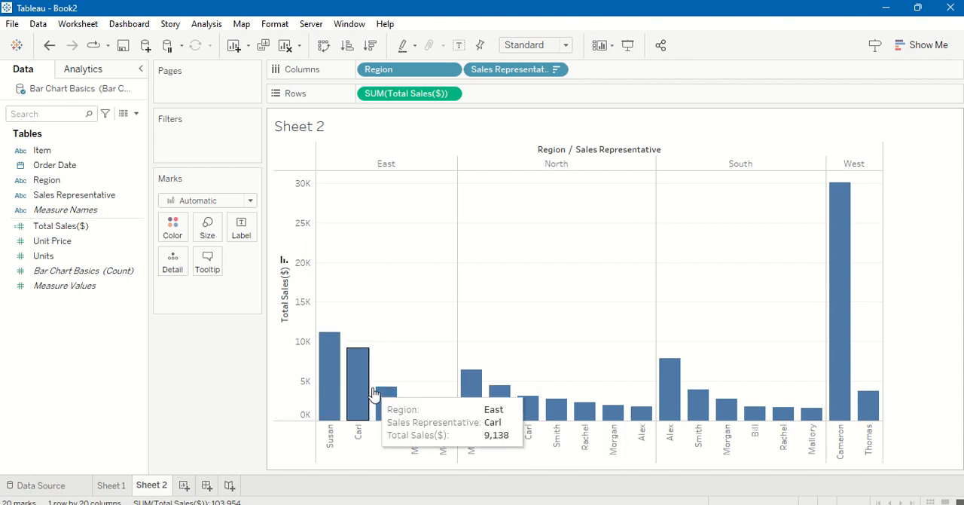
pyautogui.moveTo(440, 416)
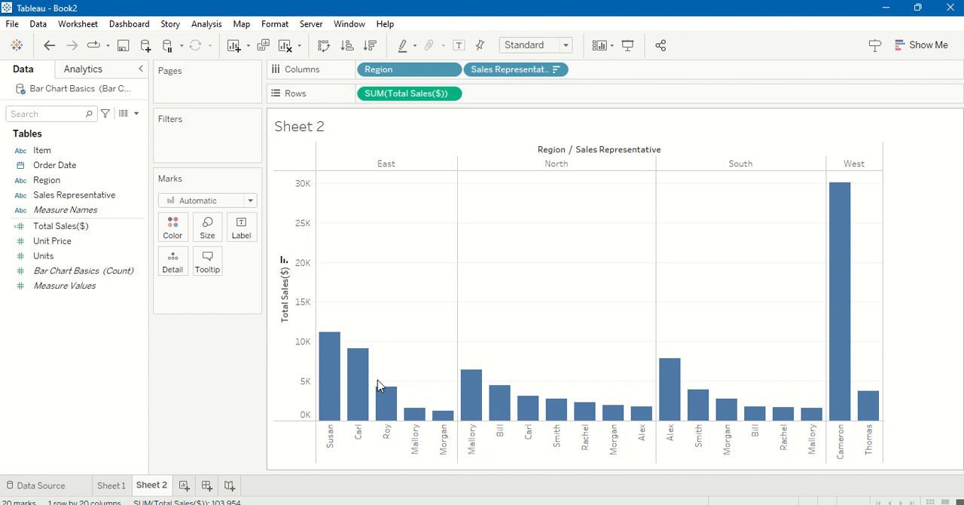
pyautogui.moveTo(395, 397)
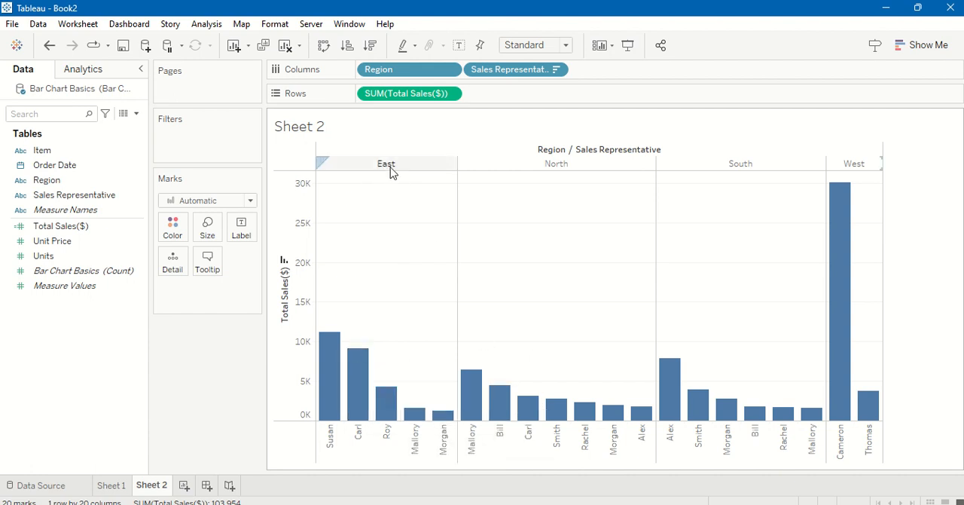
pyautogui.moveTo(327, 377)
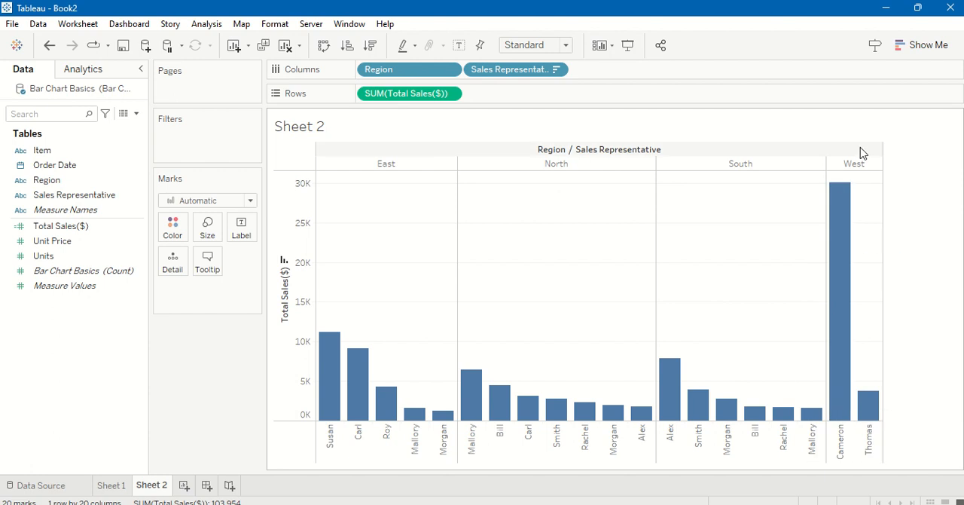
pyautogui.moveTo(852, 194)
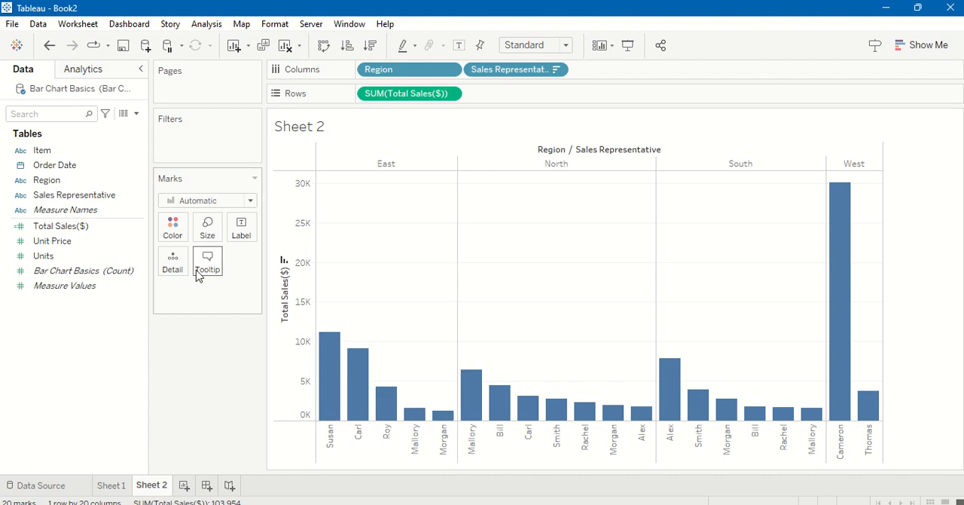
# Step: Try several palette colours on all bars, including orange, green, blue, red and gold
pyautogui.click(172, 234)
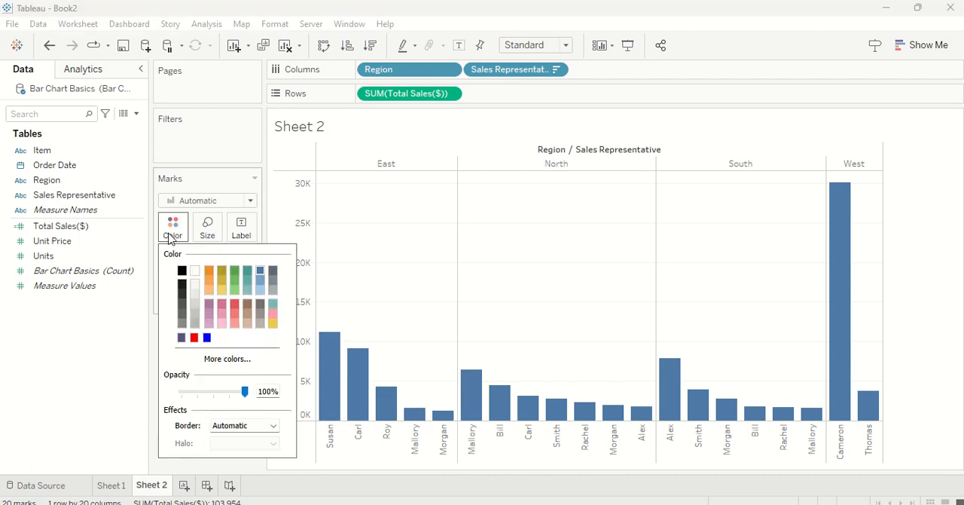
pyautogui.click(210, 272)
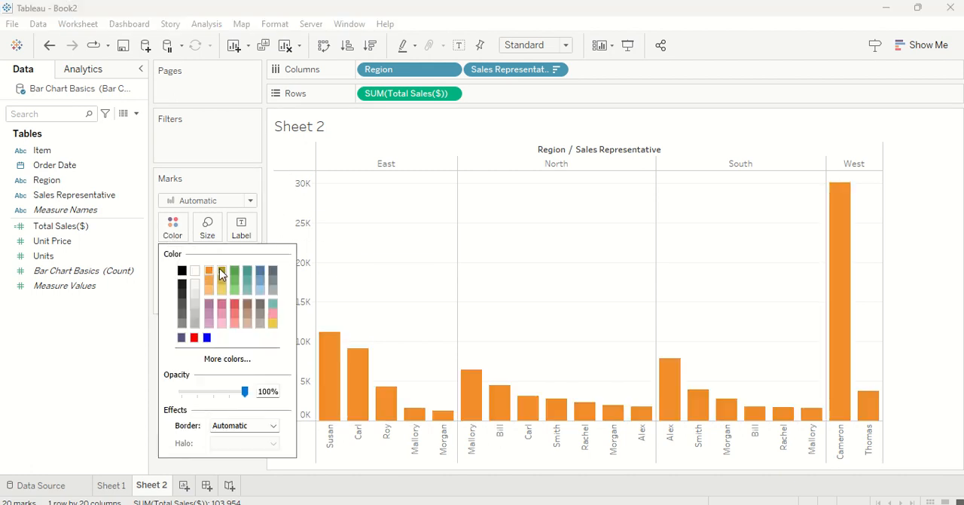
pyautogui.click(222, 270)
pyautogui.click(234, 290)
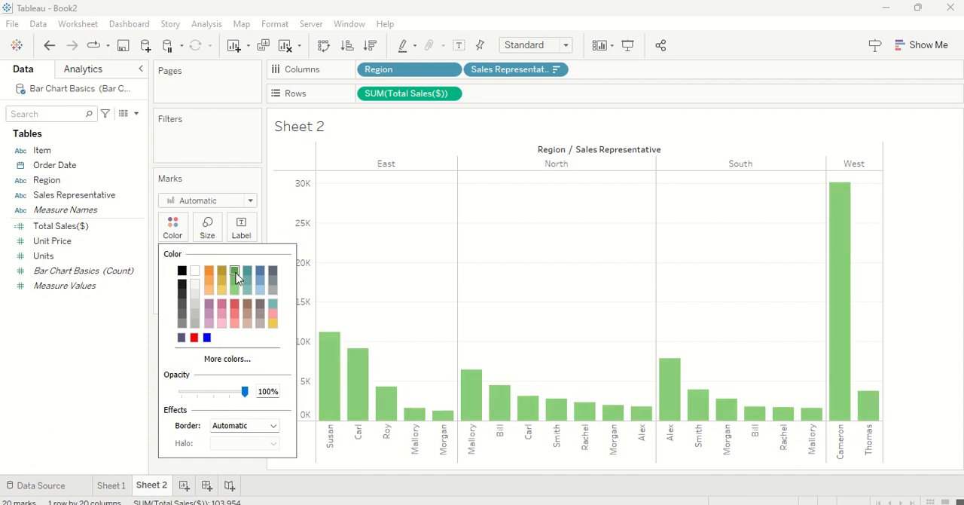
pyautogui.click(235, 274)
pyautogui.click(247, 289)
pyautogui.click(260, 284)
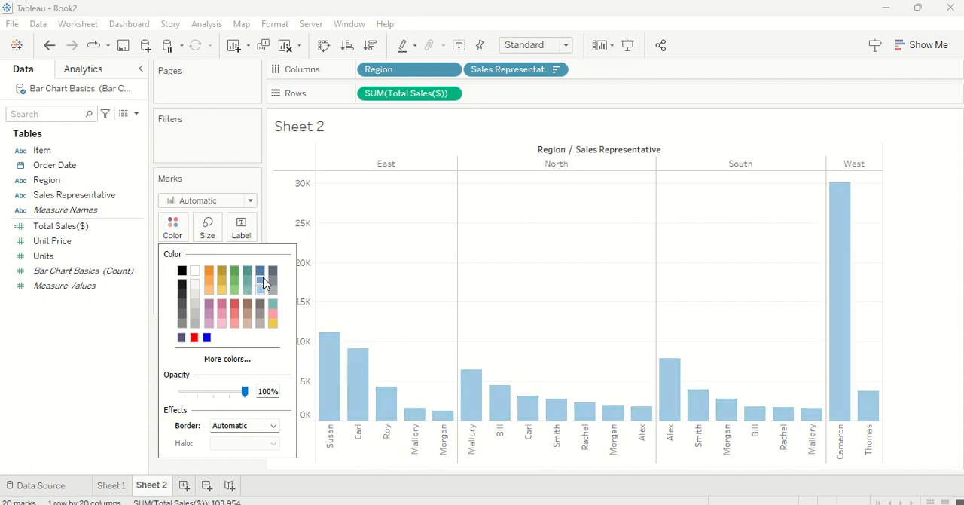
pyautogui.click(262, 270)
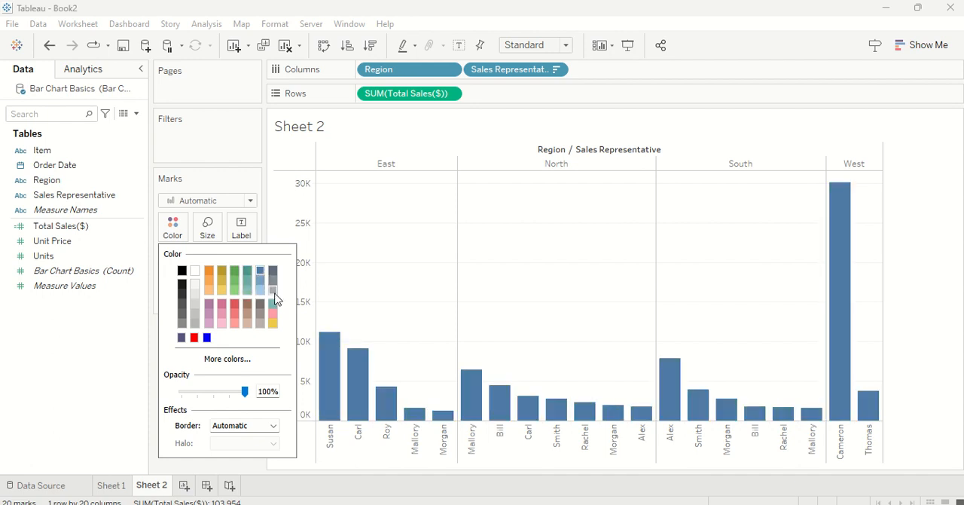
pyautogui.click(232, 311)
pyautogui.click(235, 312)
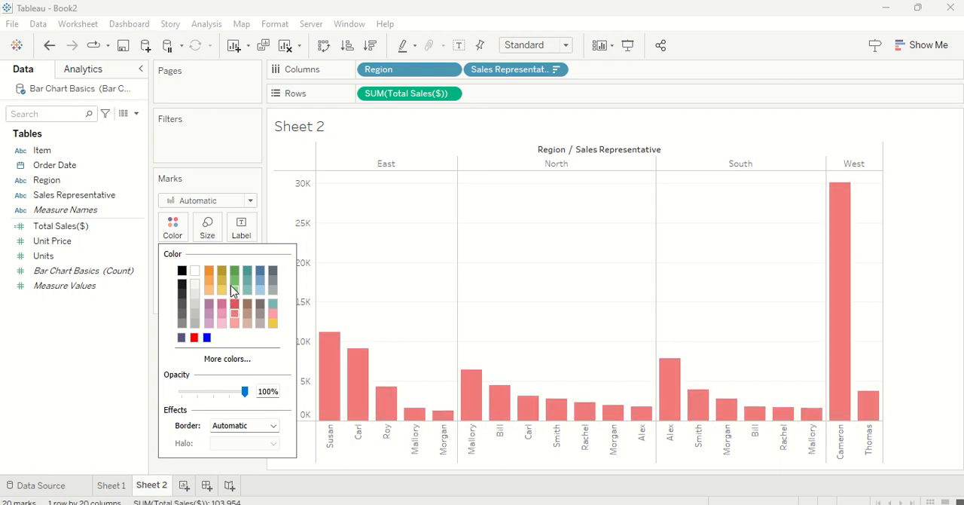
pyautogui.click(233, 287)
pyautogui.click(220, 277)
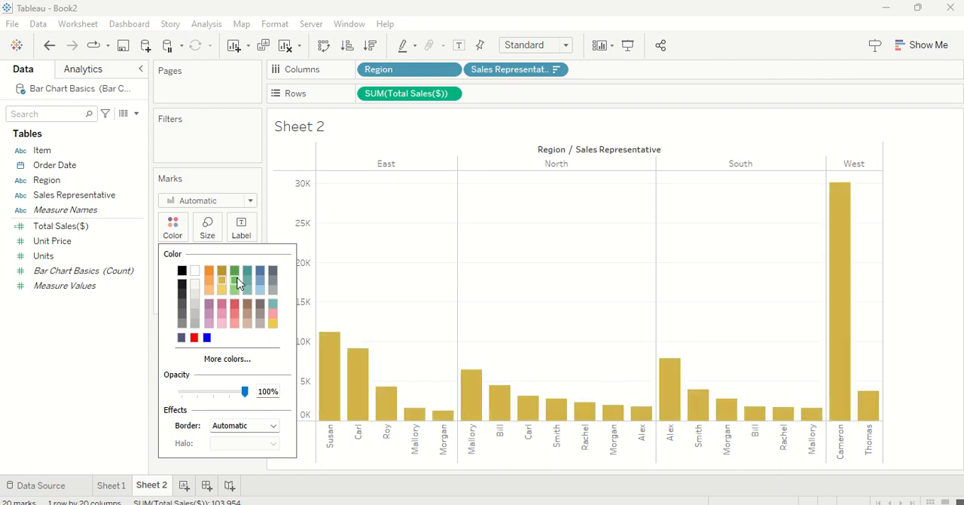
pyautogui.click(237, 278)
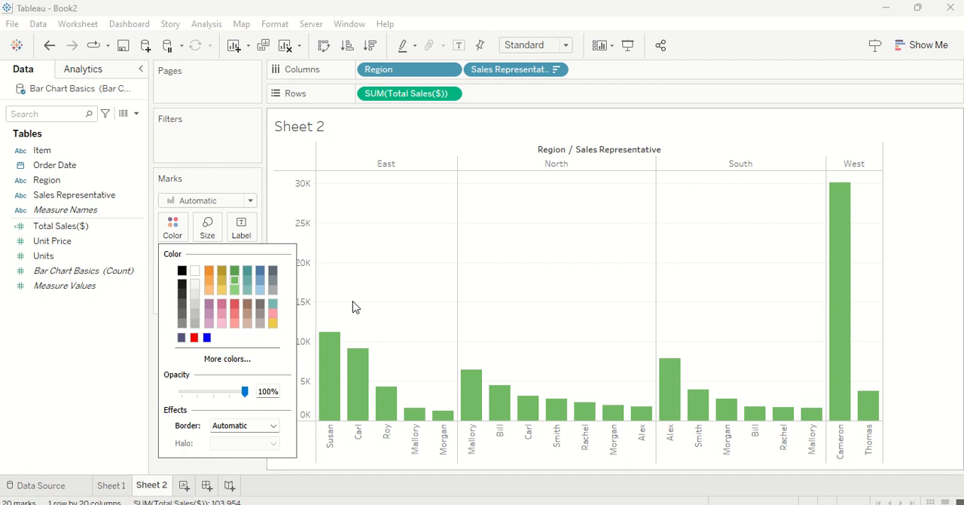
pyautogui.click(259, 280)
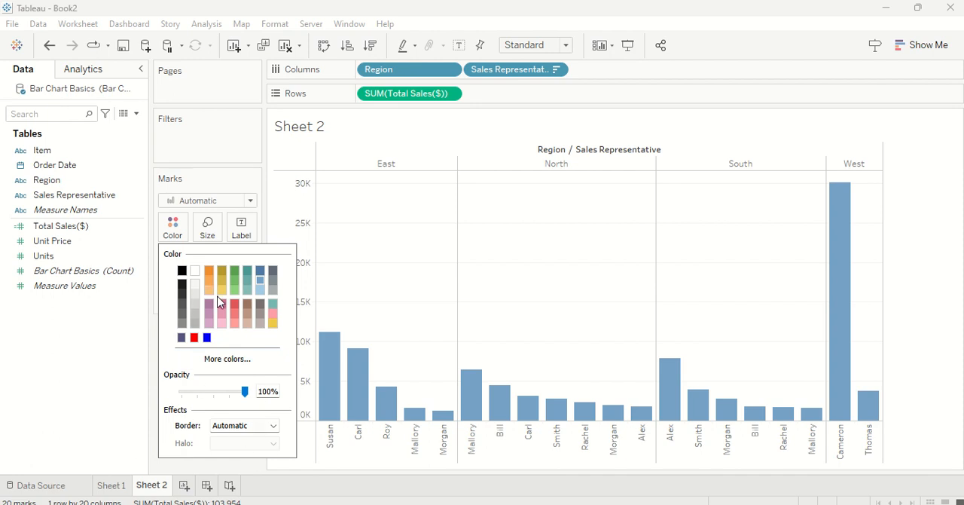
# Step: Apply the custom colour #00aa7f to all bars
pyautogui.click(210, 272)
pyautogui.click(234, 365)
pyautogui.click(396, 204)
pyautogui.click(396, 188)
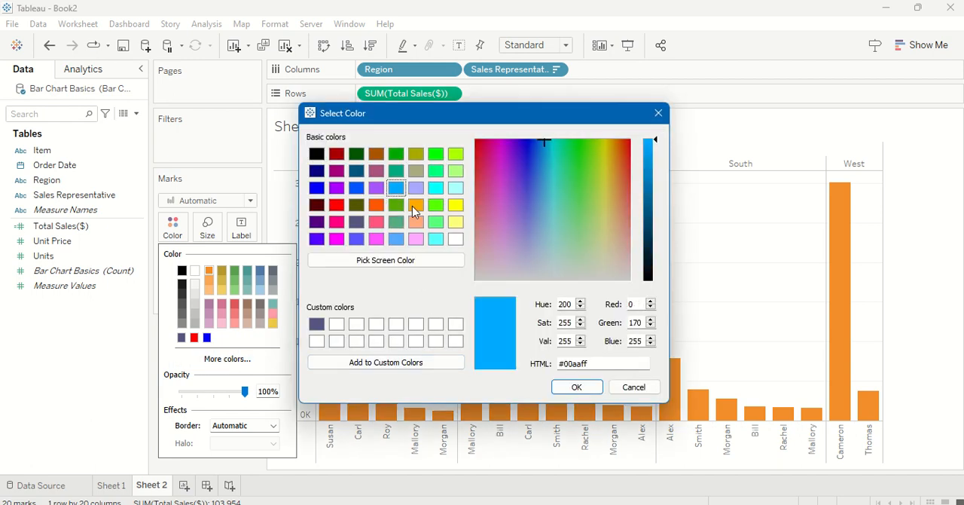
pyautogui.click(396, 170)
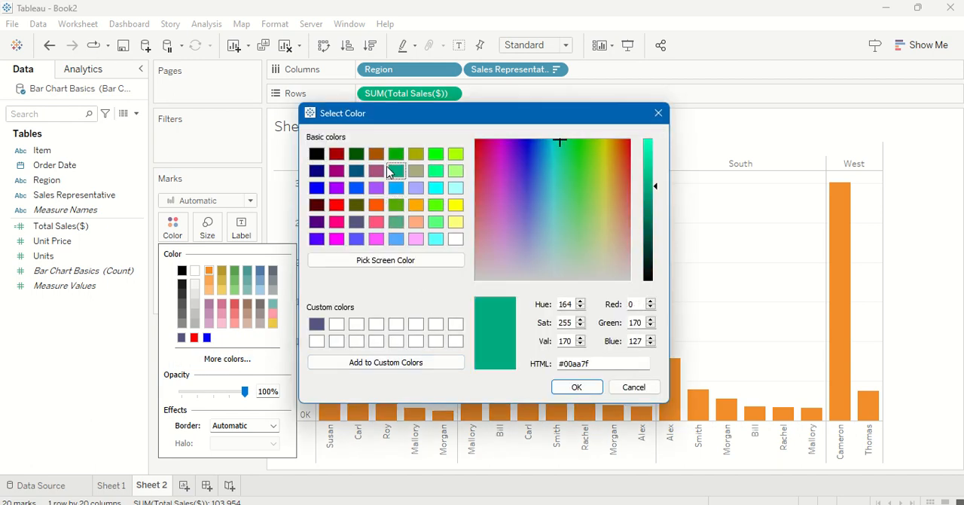
pyautogui.click(572, 400)
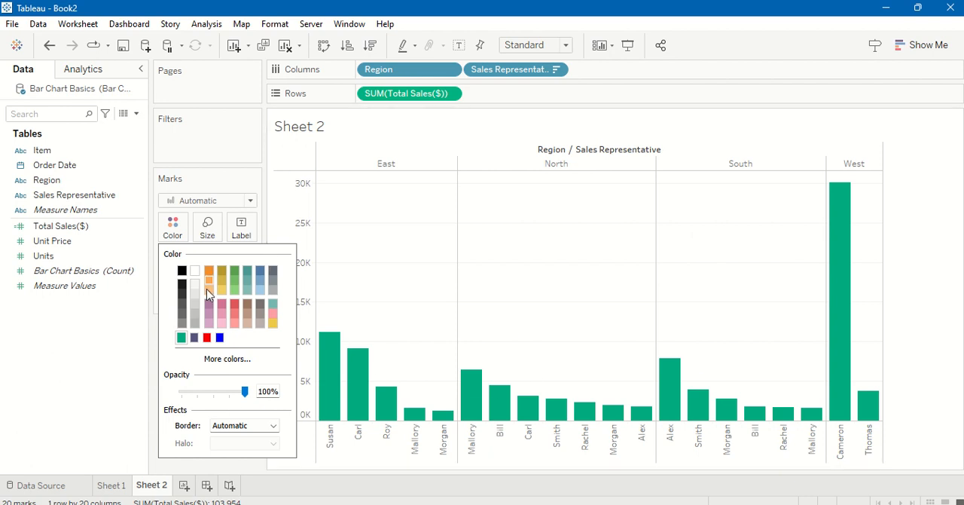
# Step: Give the bars a black border and set their fill colour to orange
pyautogui.moveTo(245, 391)
pyautogui.mouseDown()
pyautogui.moveTo(190, 392)
pyautogui.moveTo(246, 392)
pyautogui.mouseUp()
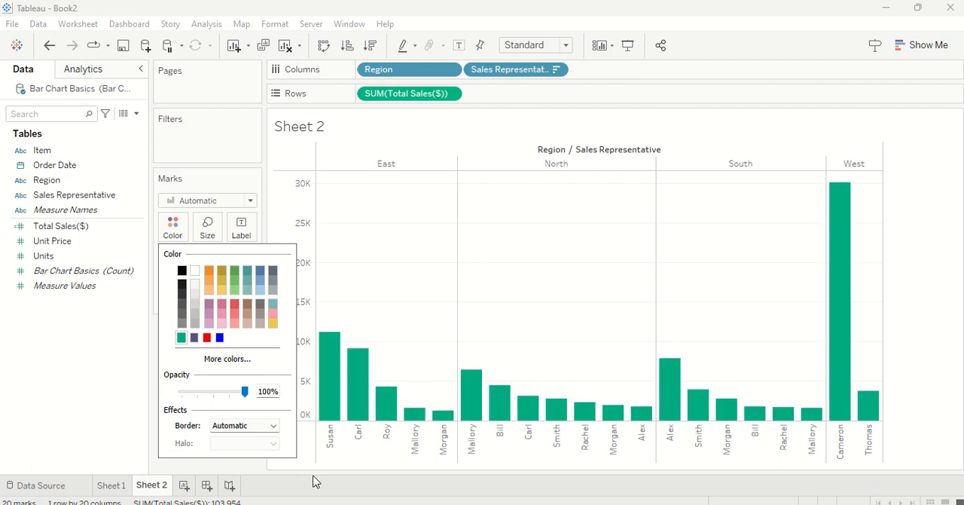
pyautogui.click(226, 426)
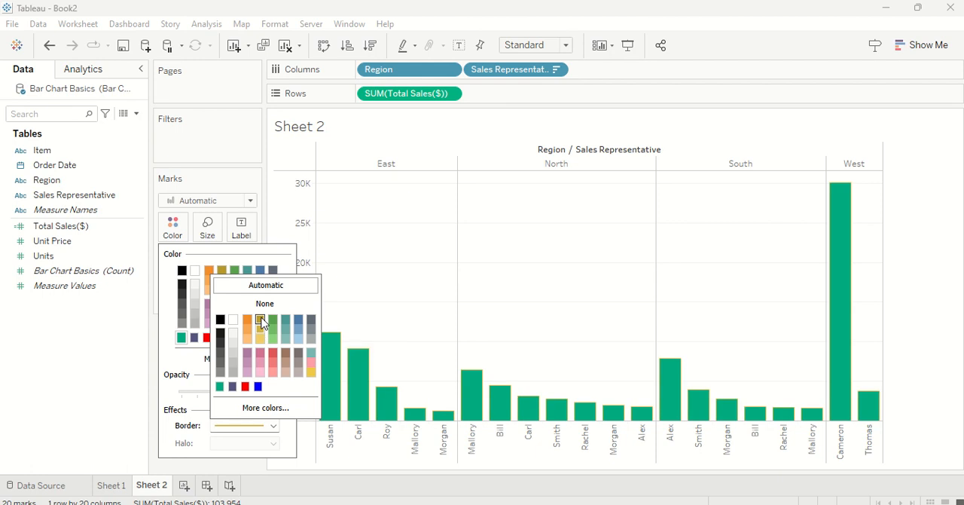
pyautogui.click(185, 383)
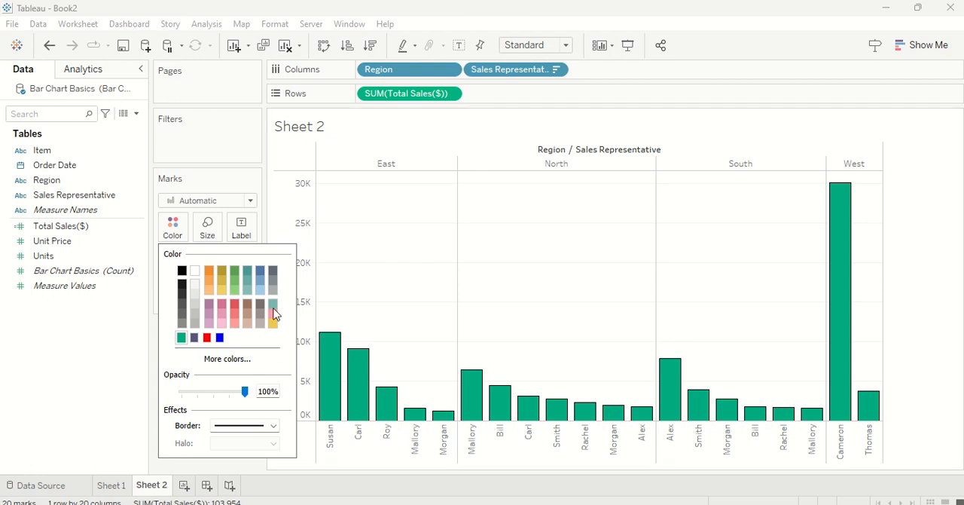
pyautogui.click(209, 271)
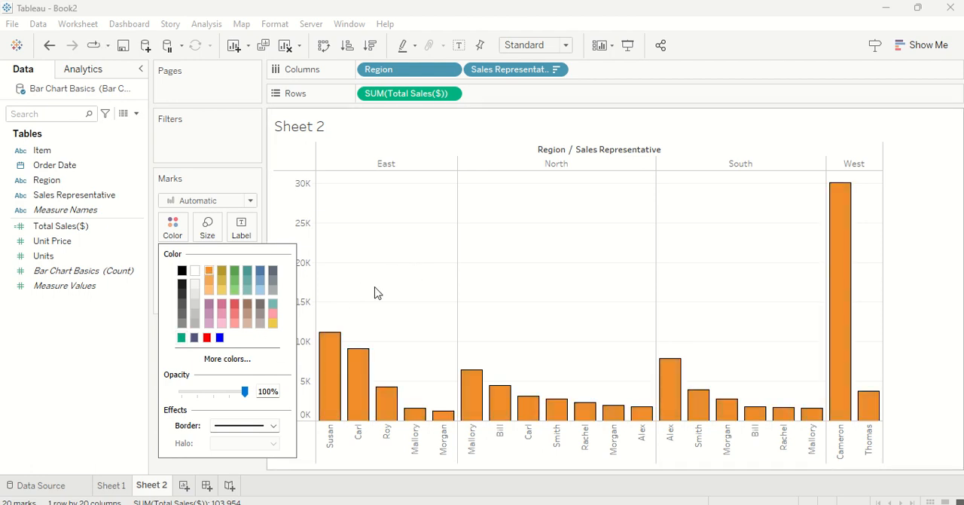
pyautogui.click(377, 293)
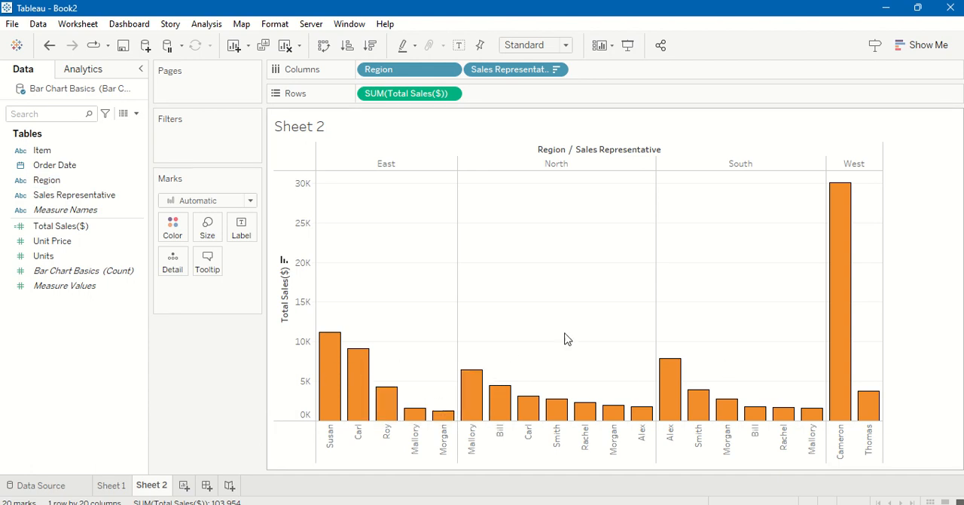
# Step: Color the bars by Sales Representative and place the colour legend beneath the Marks card
pyautogui.moveTo(115, 200); pyautogui.dragTo(180, 231)
pyautogui.click(180, 230)
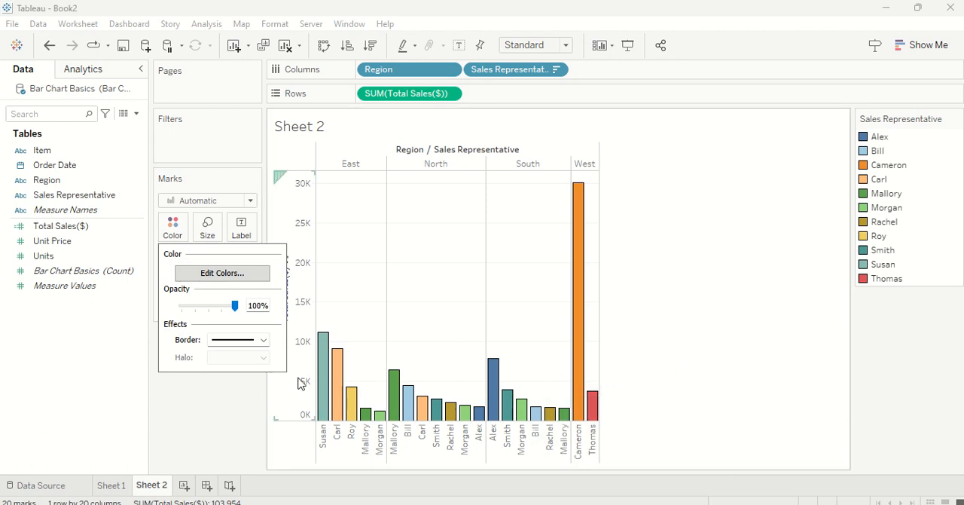
pyautogui.click(258, 410)
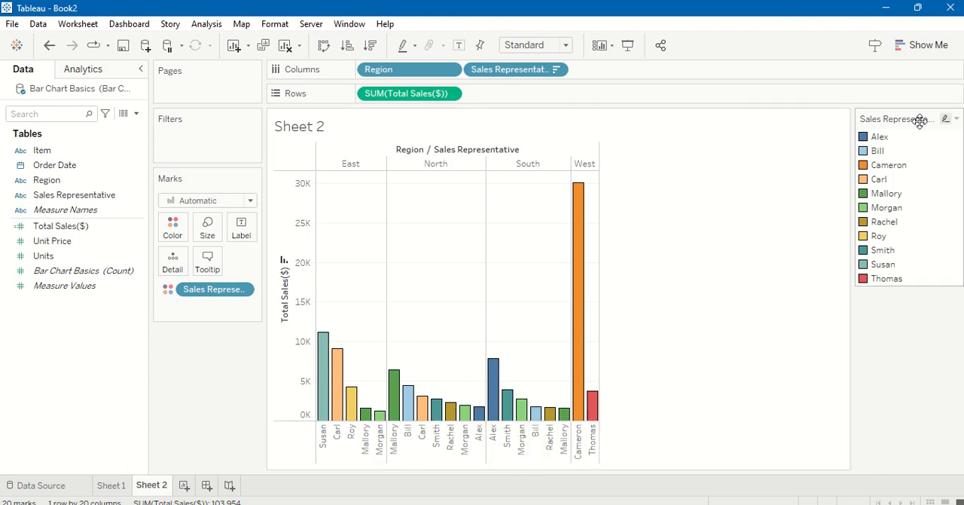
pyautogui.moveTo(201, 376); pyautogui.dragTo(202, 375)
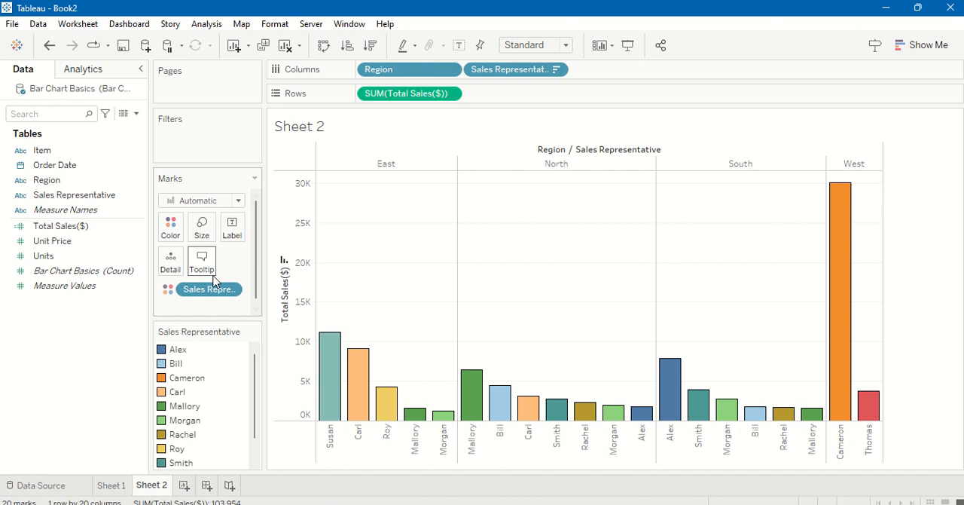
# Step: Remove Sales Representative from the colour encoding of the bars
pyautogui.click(101, 225)
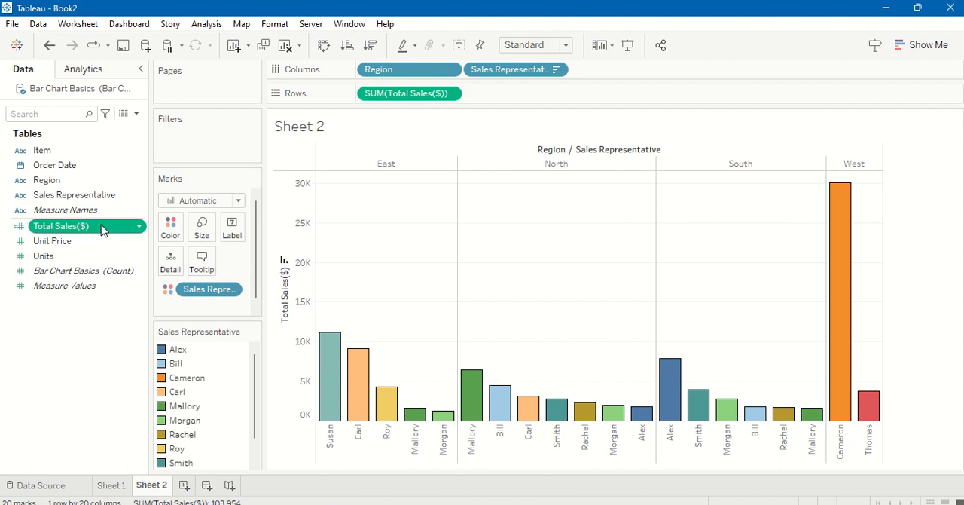
pyautogui.click(230, 291)
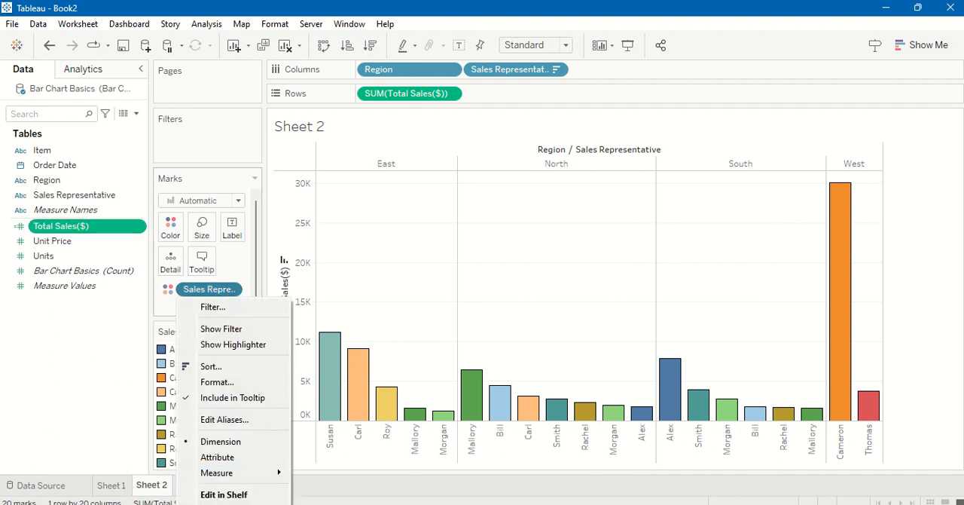
pyautogui.click(218, 504)
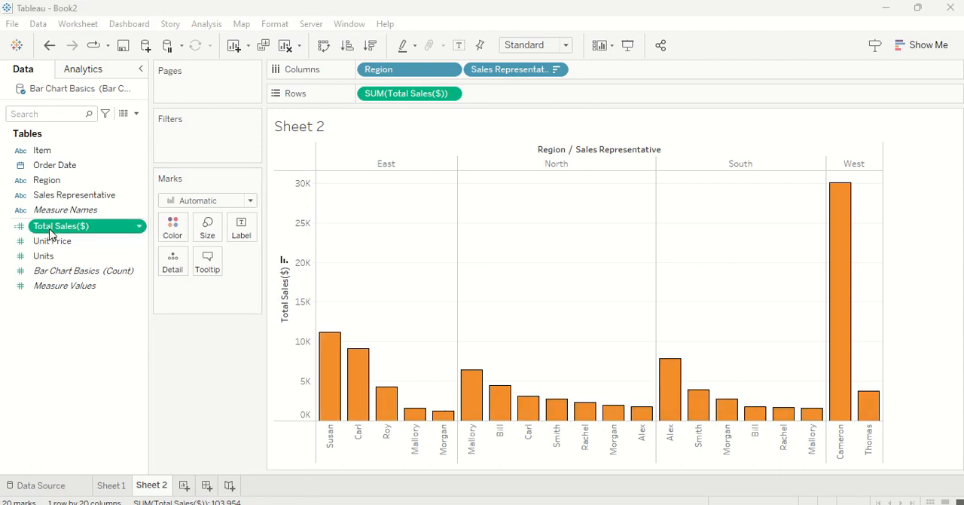
# Step: Shade the bars by Total Sales($) and place the gradient legend beneath the Marks card
pyautogui.moveTo(54, 233)
pyautogui.mouseDown()
pyautogui.moveTo(192, 232)
pyautogui.moveTo(174, 226)
pyautogui.mouseUp()
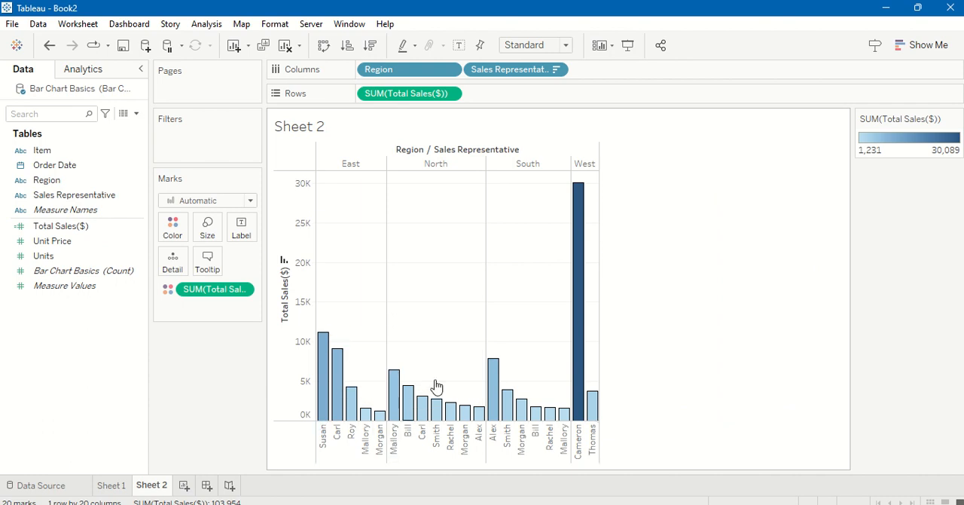
pyautogui.moveTo(576, 219)
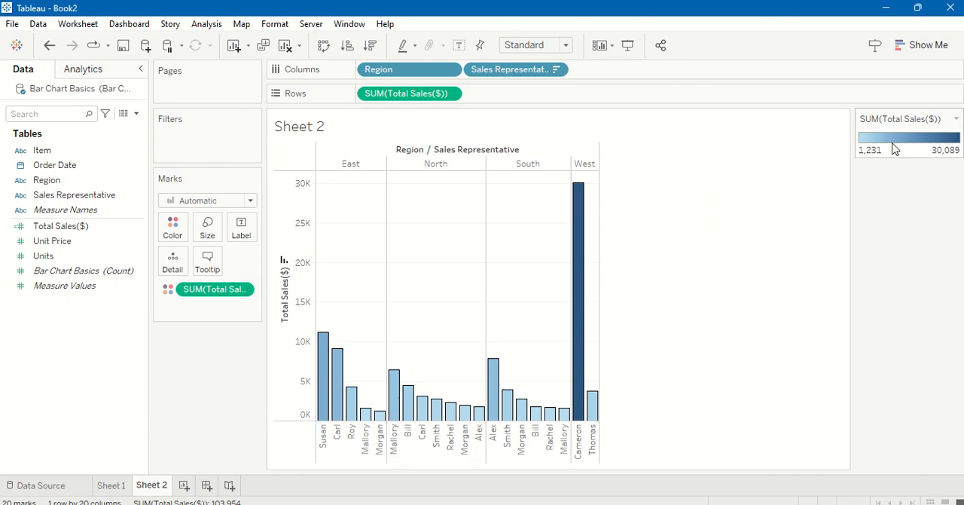
pyautogui.moveTo(241, 325); pyautogui.dragTo(198, 334)
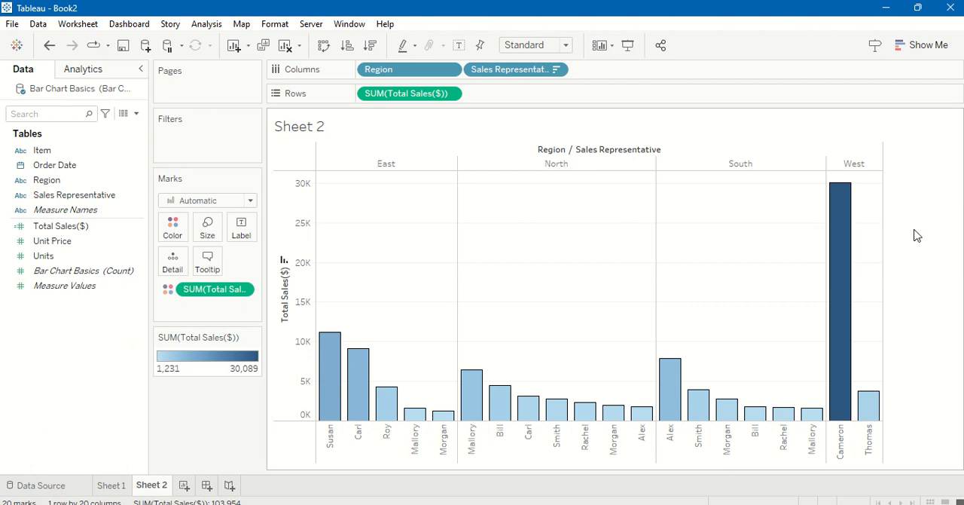
pyautogui.moveTo(842, 209)
# Step: Remove the Total Sales($) colour encoding from the bars
pyautogui.rightClick(246, 292)
pyautogui.click(217, 504)
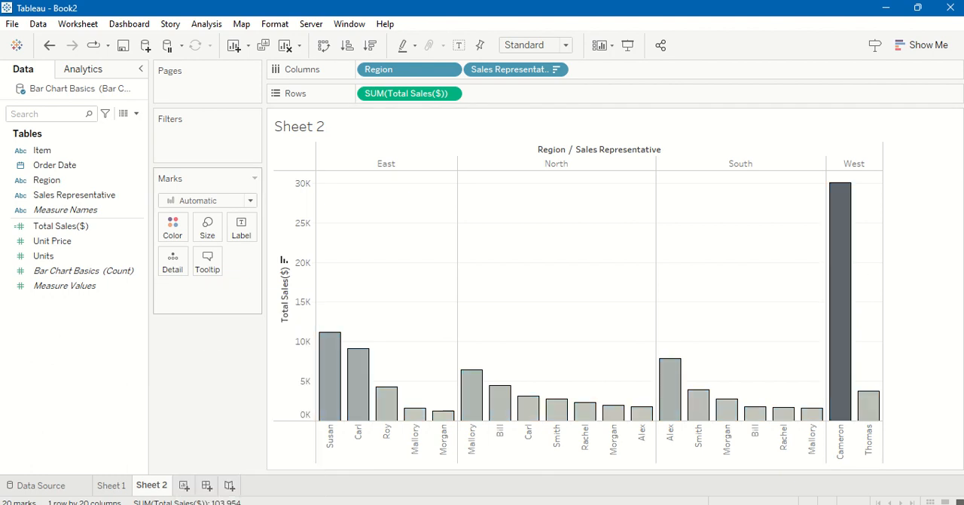
# Step: Add Region again after Sales Representative on Columns and color the bars by Measure Names
pyautogui.moveTo(47, 181); pyautogui.dragTo(621, 70)
pyautogui.moveTo(66, 209); pyautogui.dragTo(172, 226)
pyautogui.click(172, 226)
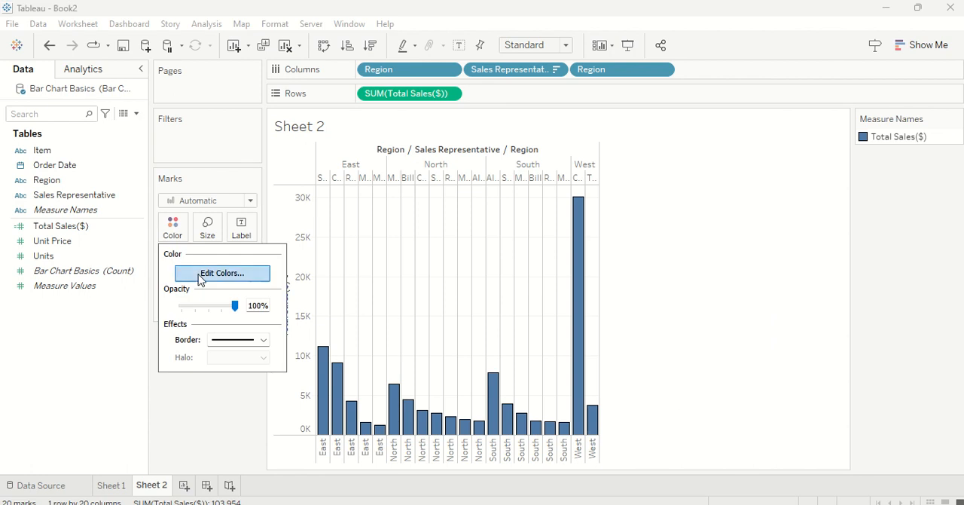
# Step: Color the bars by Region and place the Region legend beneath the Marks card
pyautogui.click(65, 185)
pyautogui.moveTo(65, 187); pyautogui.dragTo(172, 224)
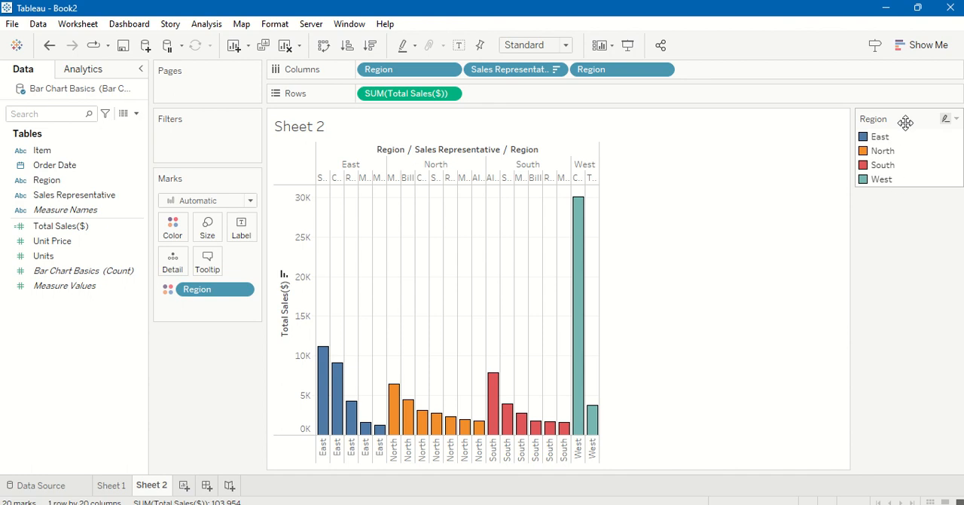
pyautogui.moveTo(908, 135); pyautogui.dragTo(178, 352)
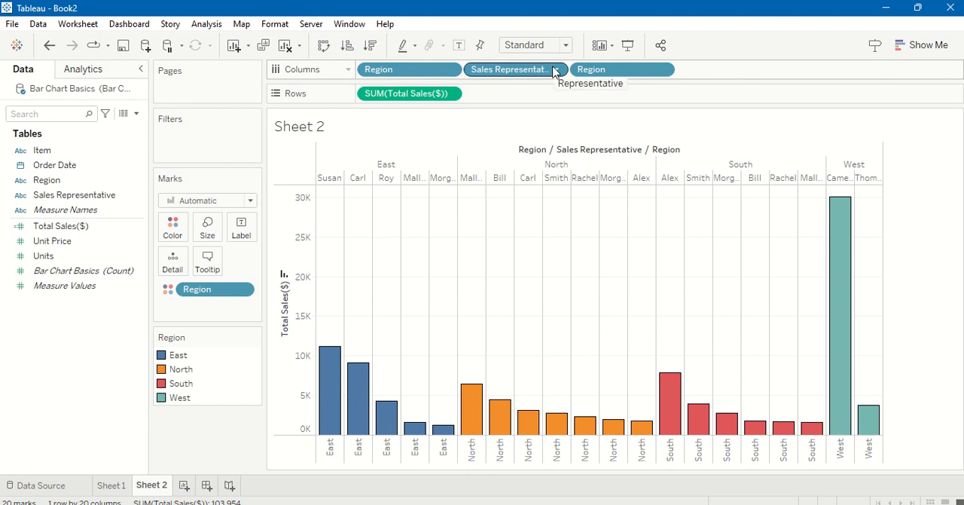
# Step: Remove the second Region field, after Sales Representative, from Columns
pyautogui.click(663, 71)
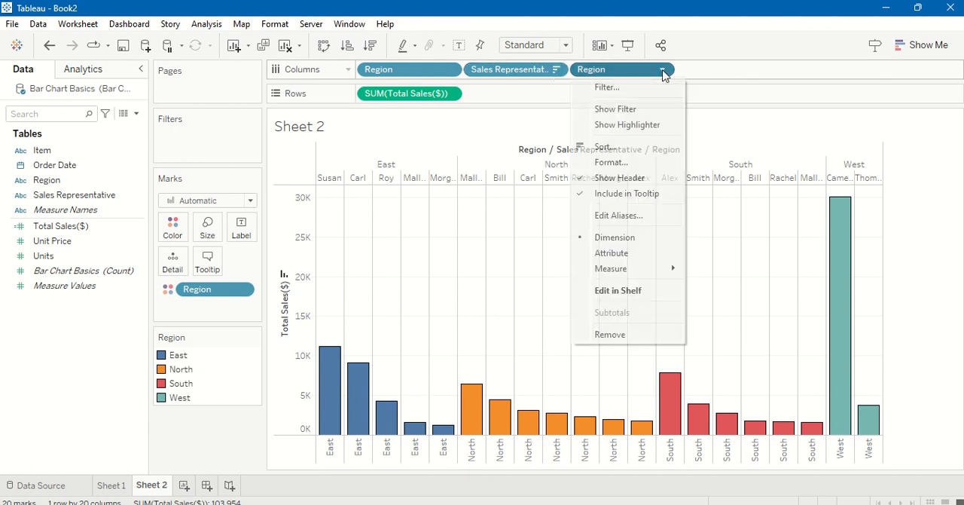
pyautogui.click(640, 334)
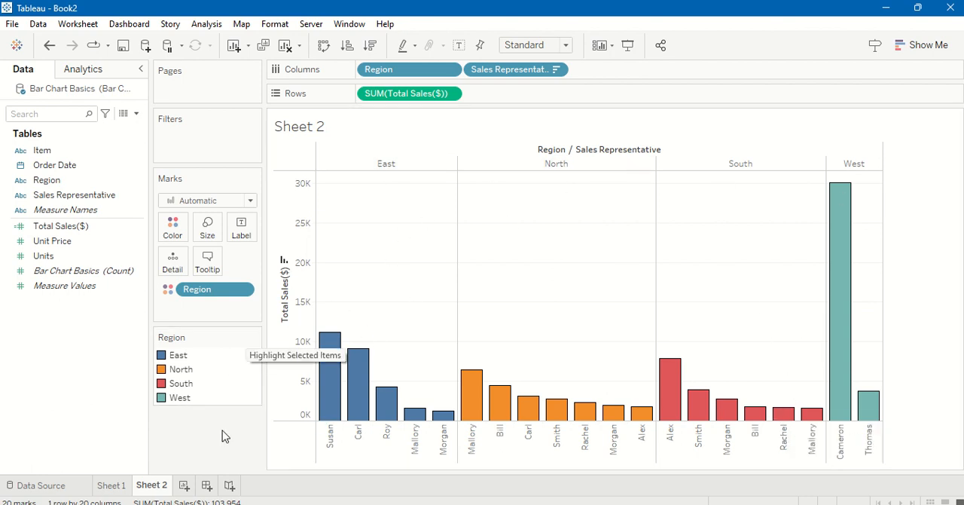
# Step: Try excluding the East region from the chart and undo the exclusion
pyautogui.click(377, 166)
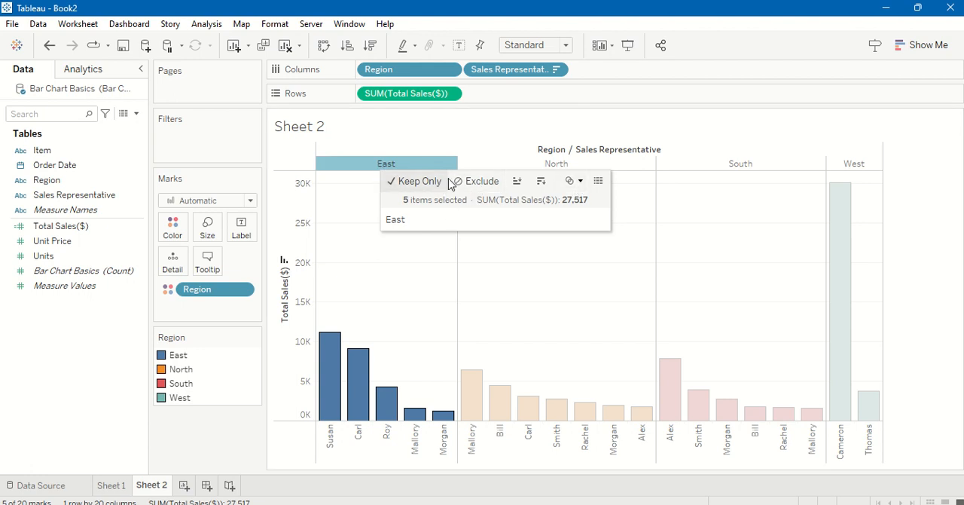
pyautogui.click(481, 181)
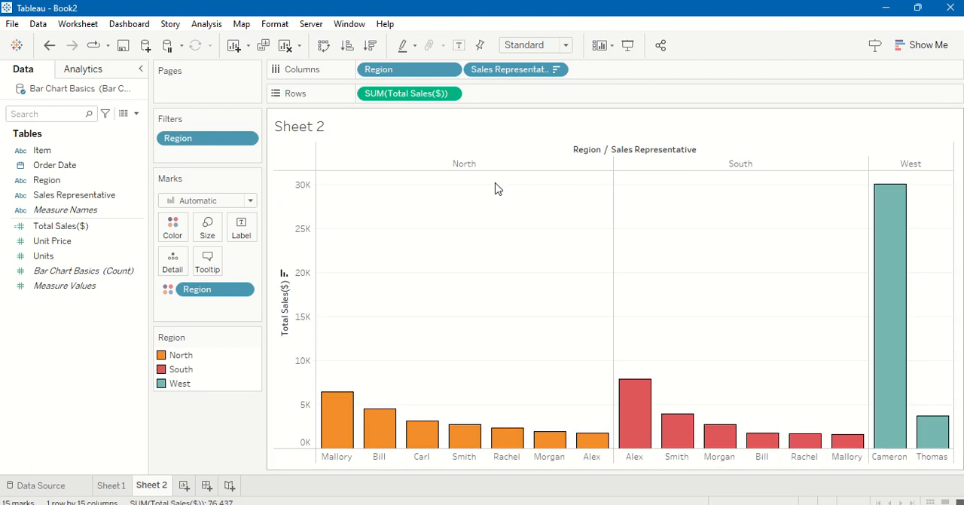
pyautogui.hotkey('ctrl', 'z')
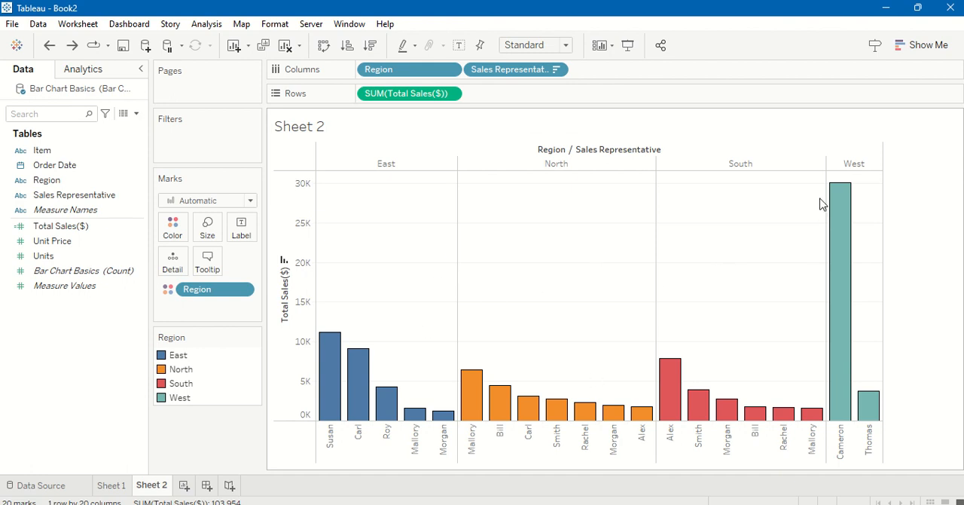
# Step: Label the bars with their Total Sales($) values
pyautogui.moveTo(845, 202)
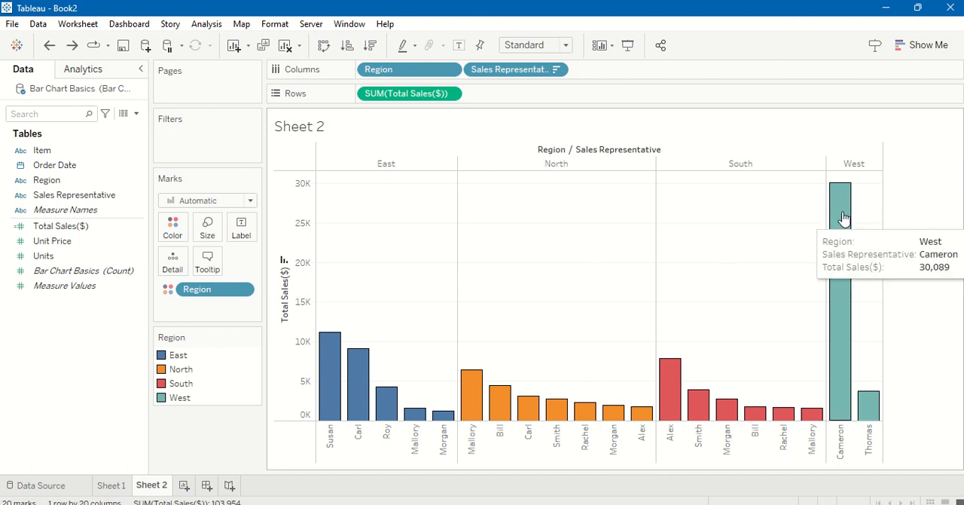
pyautogui.moveTo(688, 415)
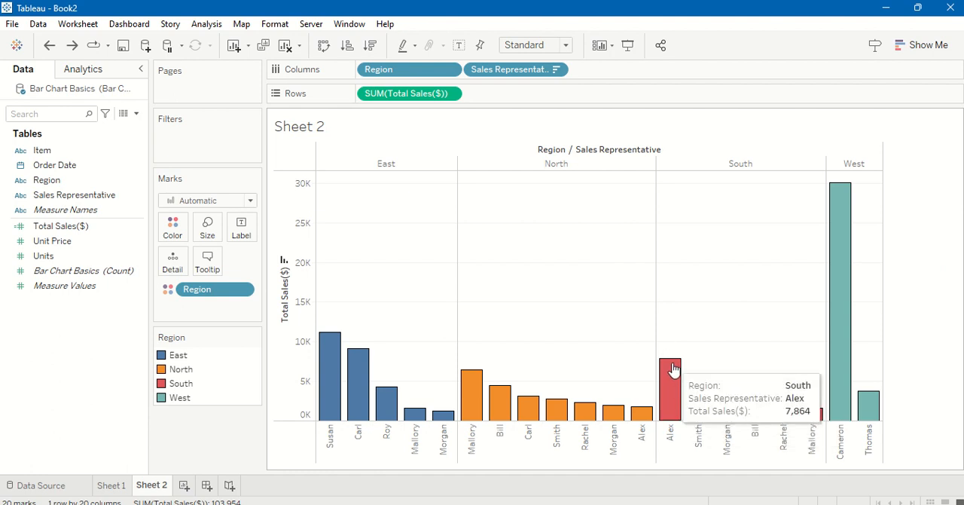
pyautogui.moveTo(472, 373)
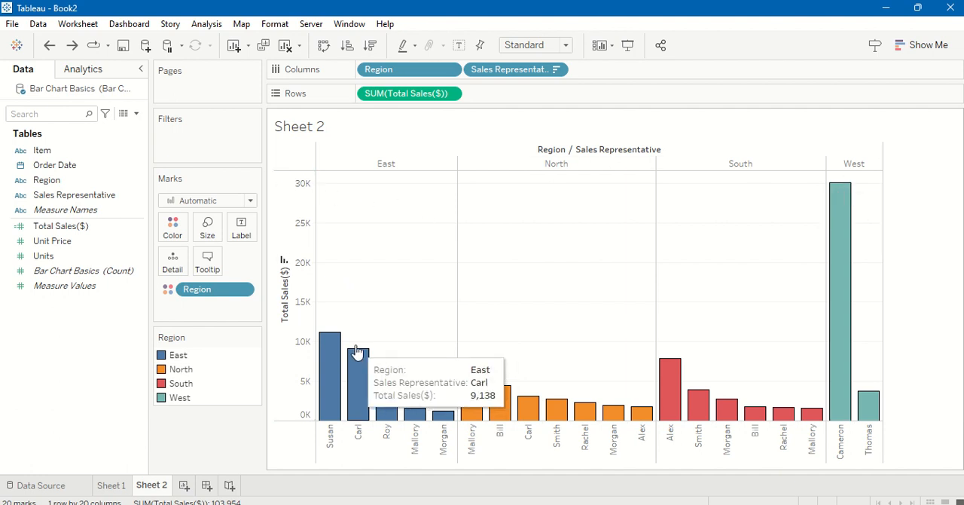
pyautogui.moveTo(343, 344)
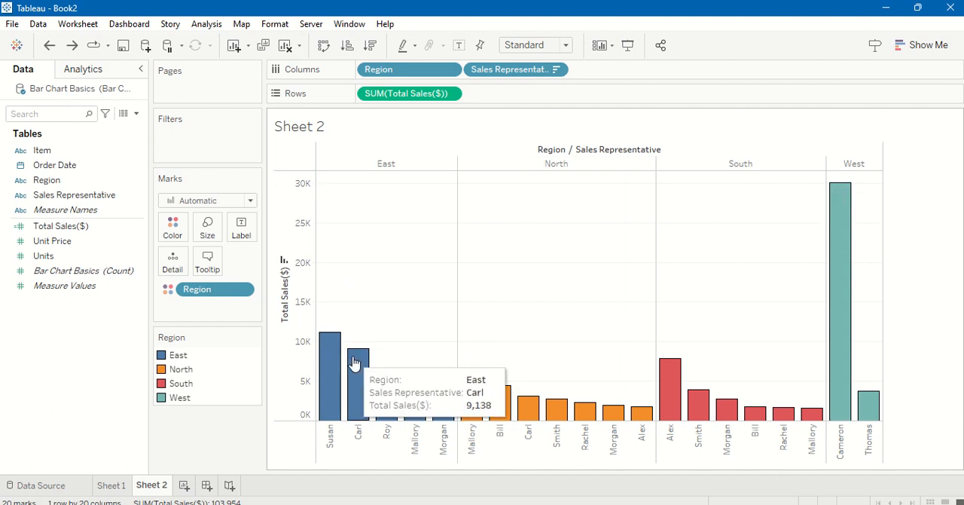
pyautogui.moveTo(399, 399)
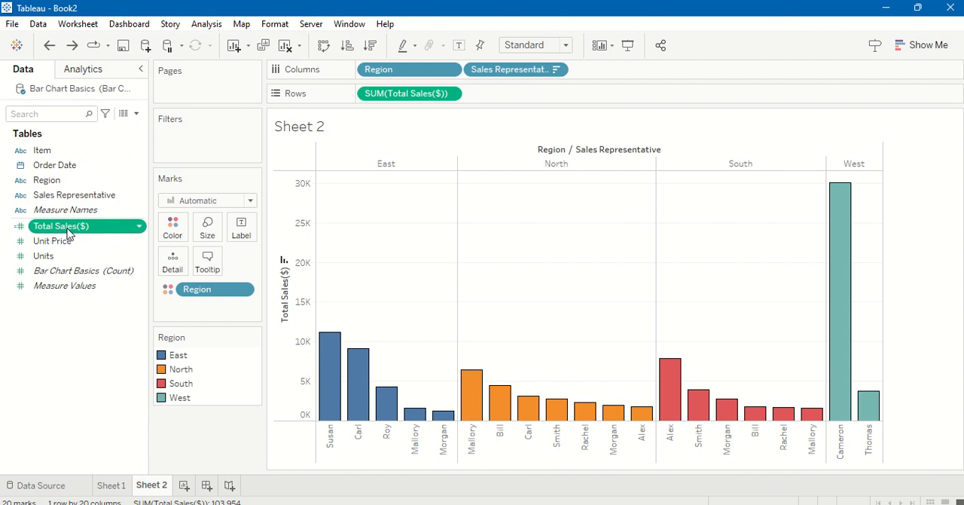
pyautogui.moveTo(68, 234); pyautogui.dragTo(240, 230)
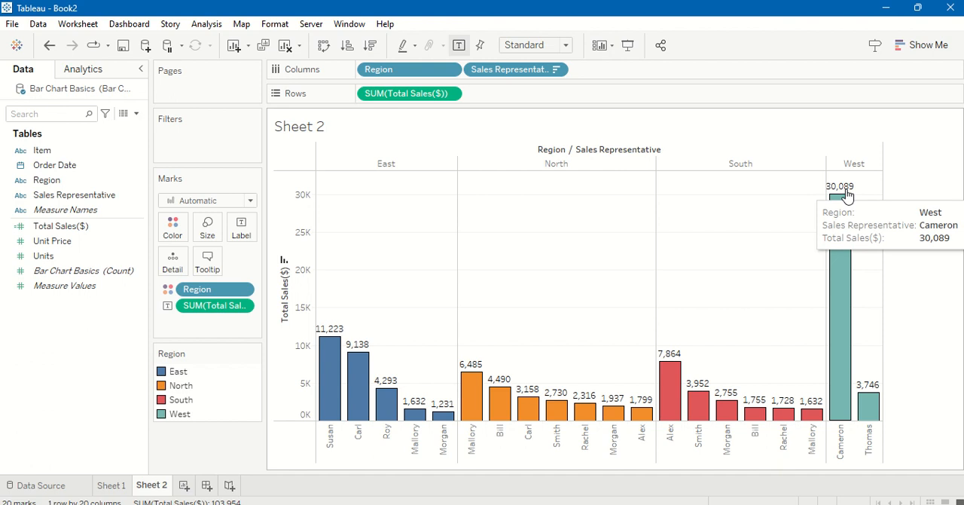
# Step: Open the pane formatting options for the SUM(Total Sales($)) labels
pyautogui.click(243, 309)
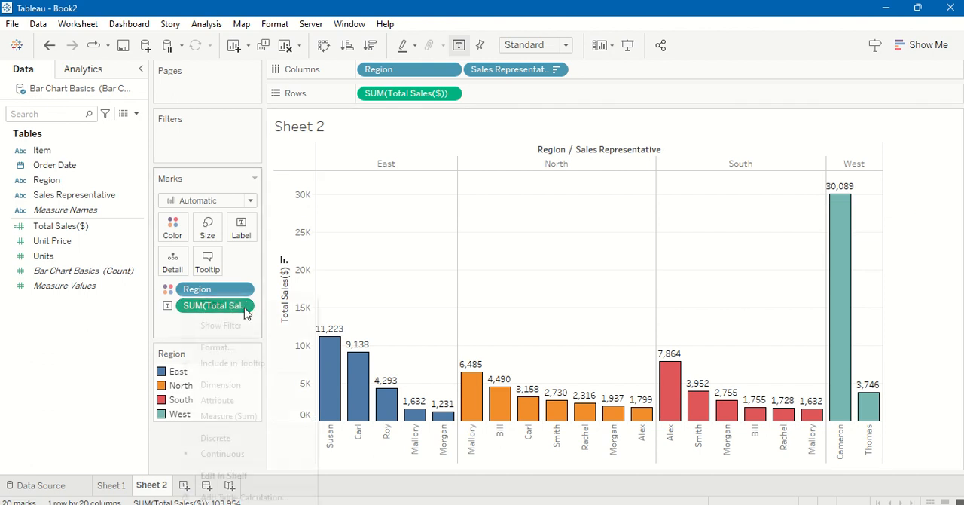
pyautogui.click(235, 346)
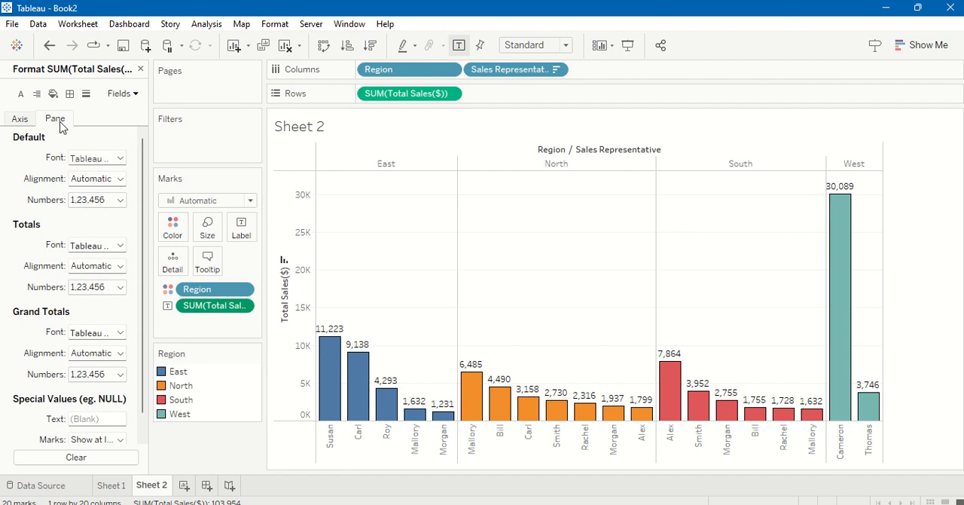
pyautogui.click(21, 119)
pyautogui.click(54, 118)
pyautogui.click(119, 158)
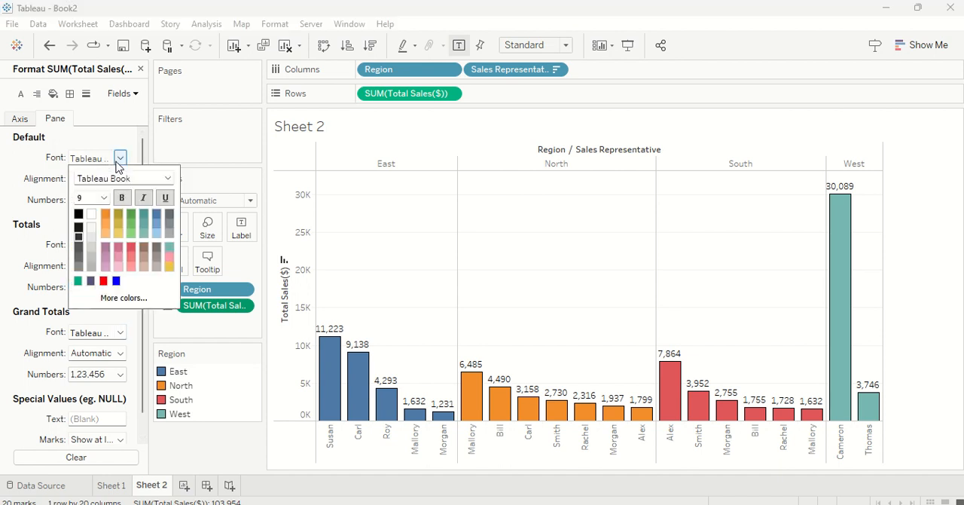
pyautogui.click(135, 180)
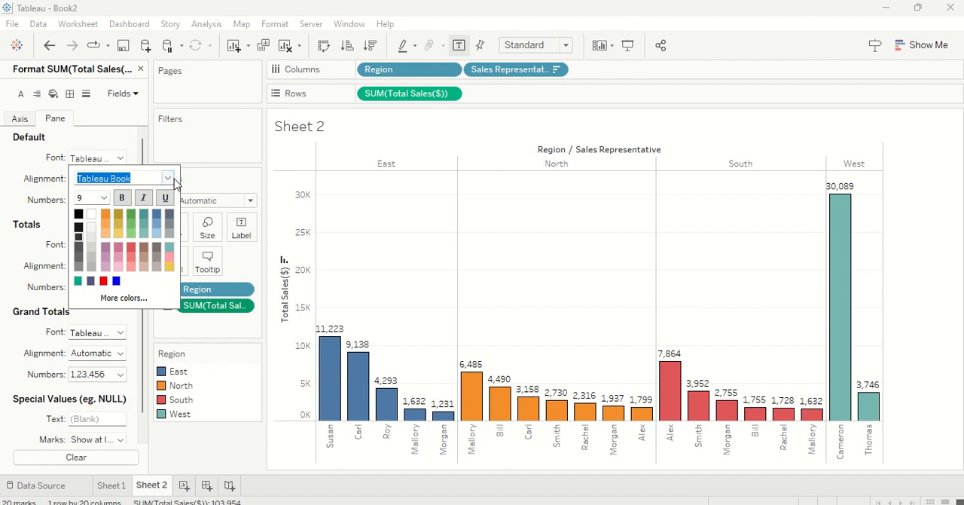
pyautogui.click(168, 178)
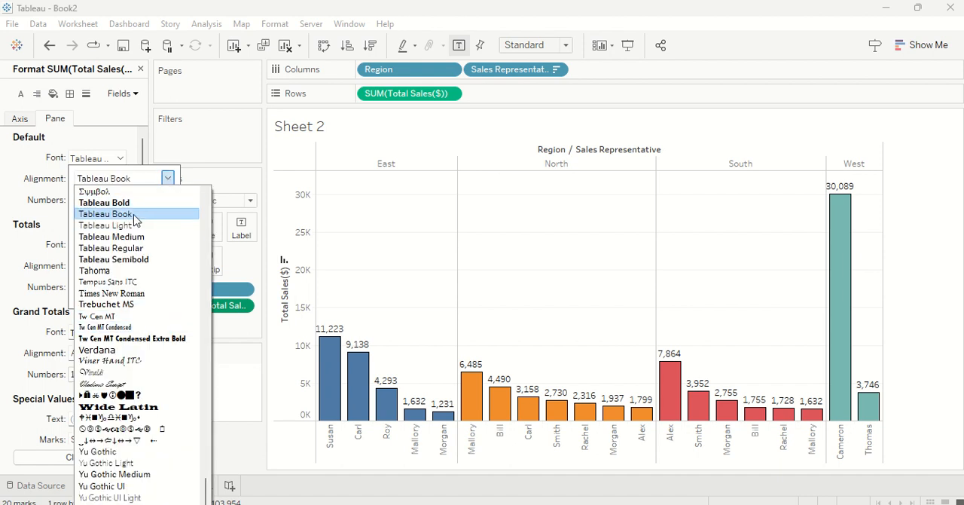
pyautogui.click(11, 186)
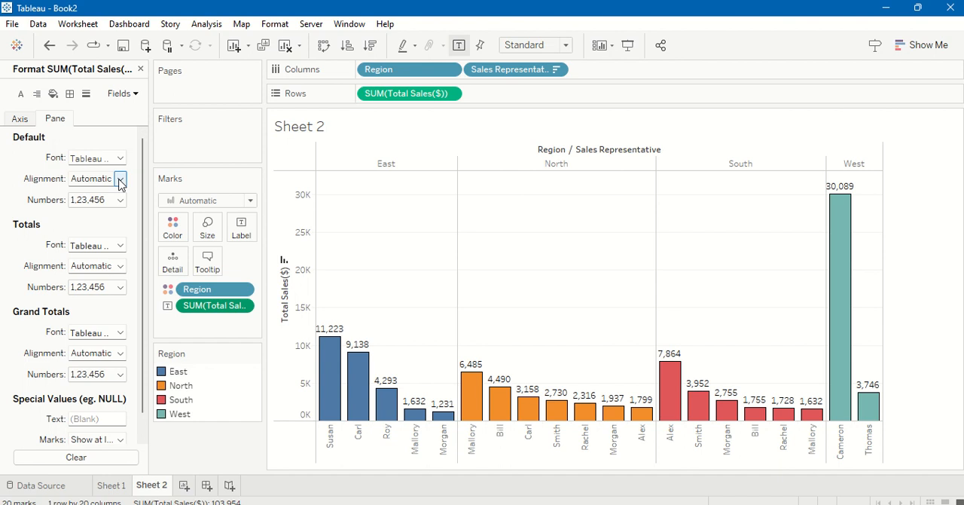
# Step: Set the default label alignment to horizontally left with the normal horizontal text direction
pyautogui.click(120, 178)
pyautogui.click(106, 237)
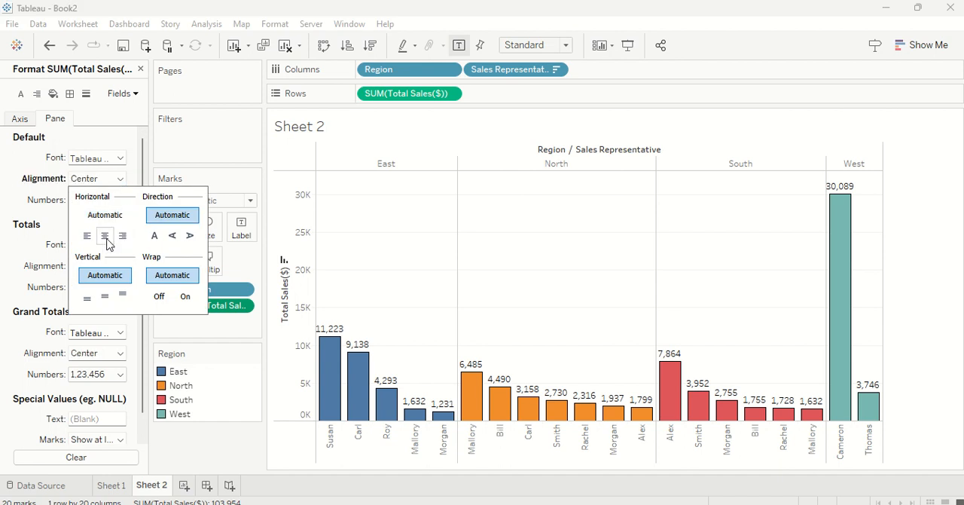
pyautogui.click(119, 237)
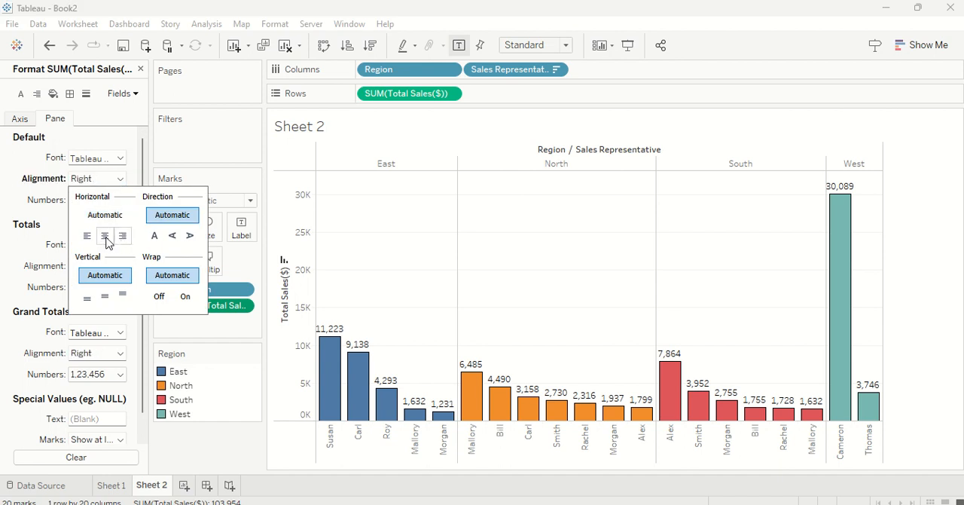
pyautogui.click(87, 236)
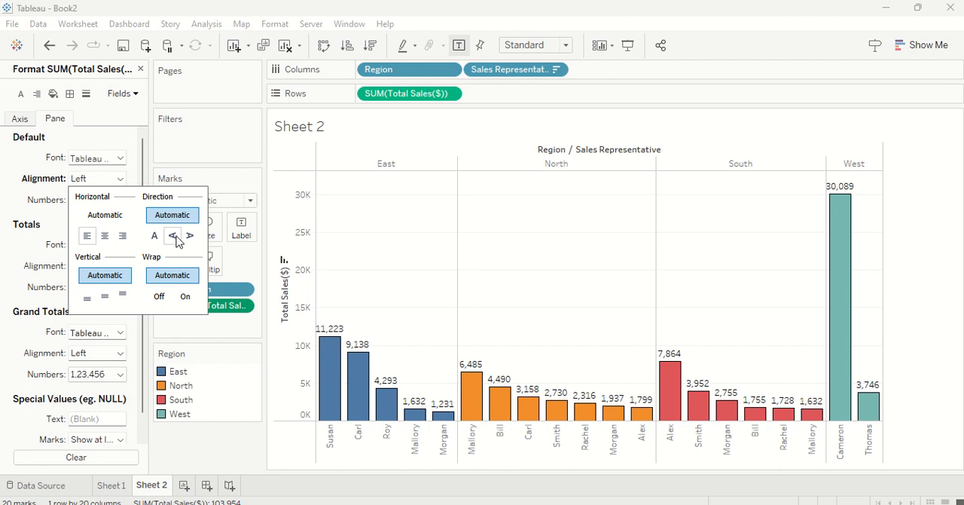
pyautogui.click(174, 238)
pyautogui.click(160, 241)
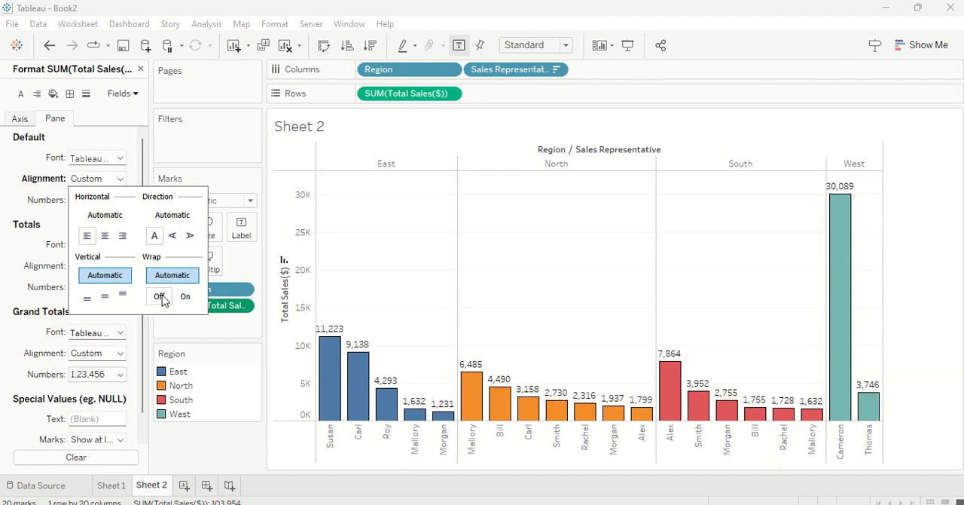
# Step: Set the vertical alignment of the bar labels to top
pyautogui.click(91, 300)
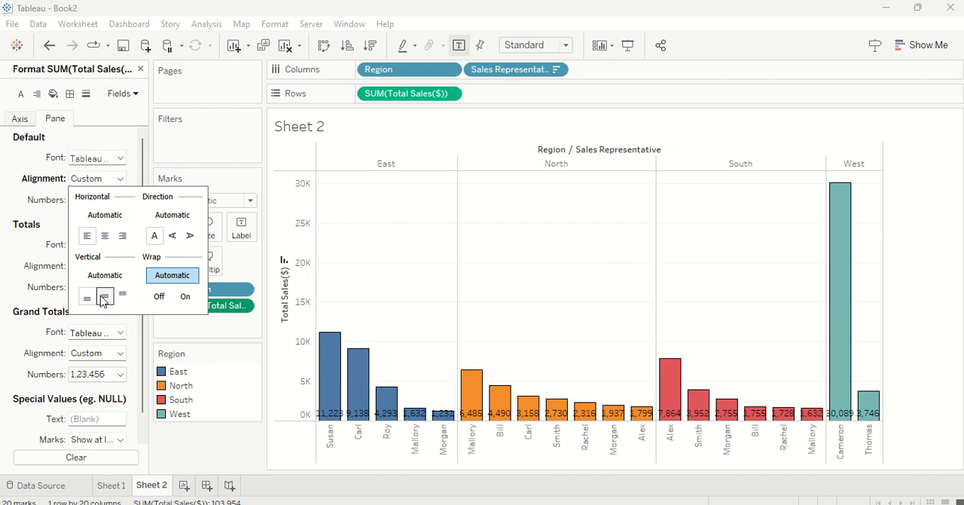
pyautogui.click(104, 296)
pyautogui.click(123, 295)
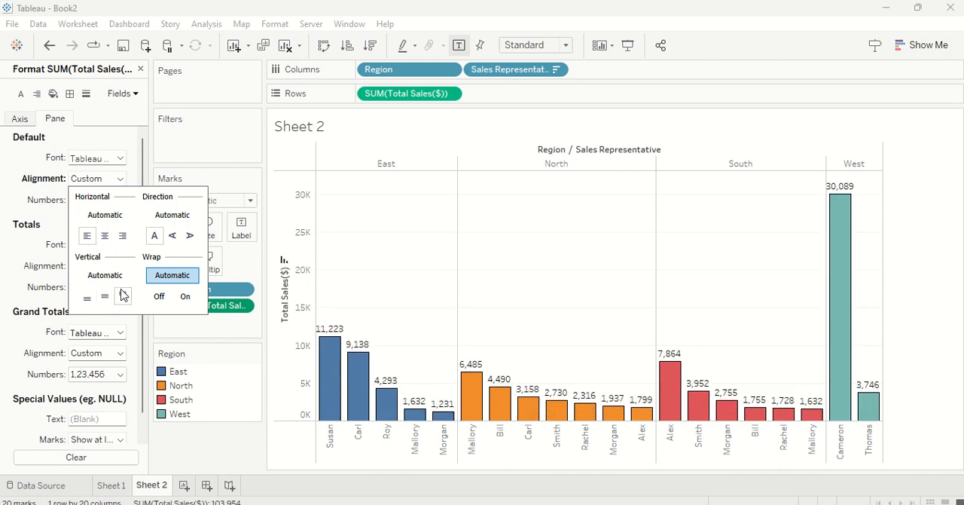
pyautogui.click(220, 151)
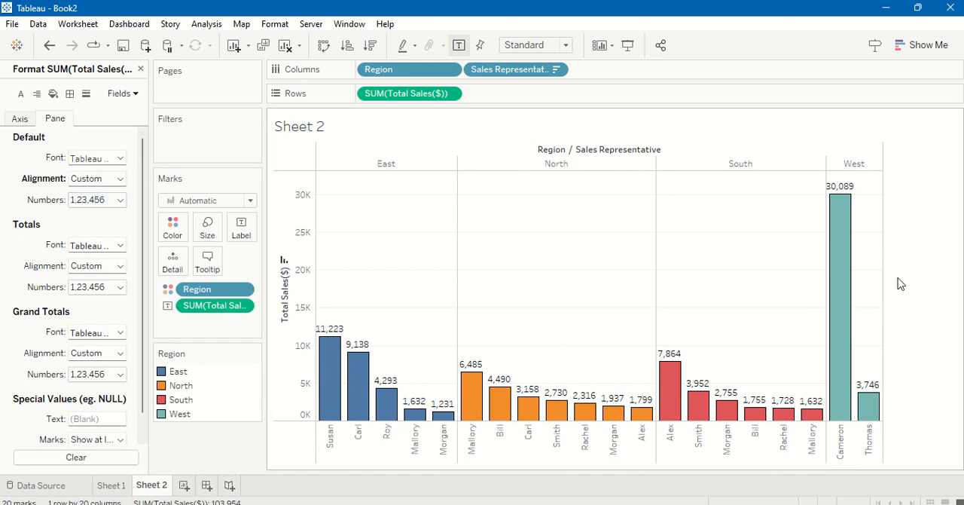
# Step: Format the bar label numbers as Currency (Custom) with prefix $, 1 decimal place and display units Thousands (K)
pyautogui.click(120, 200)
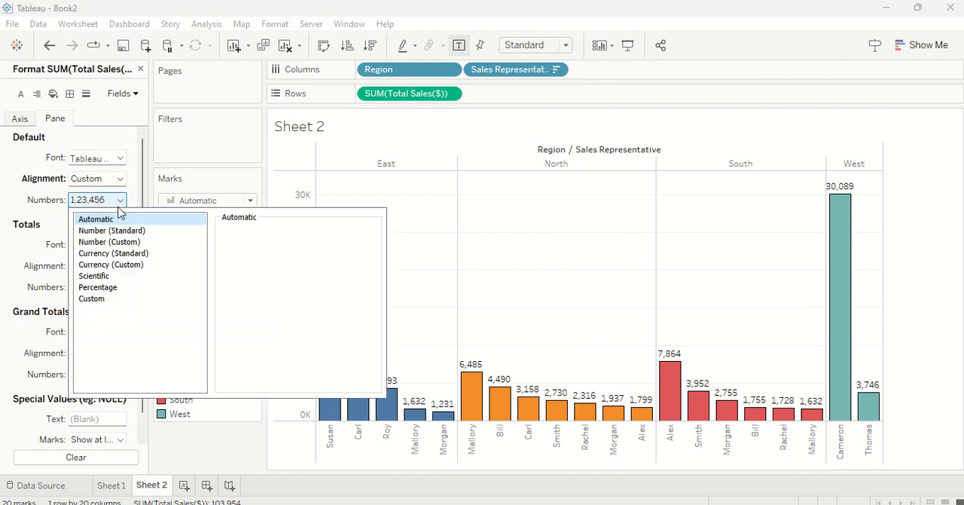
pyautogui.click(125, 267)
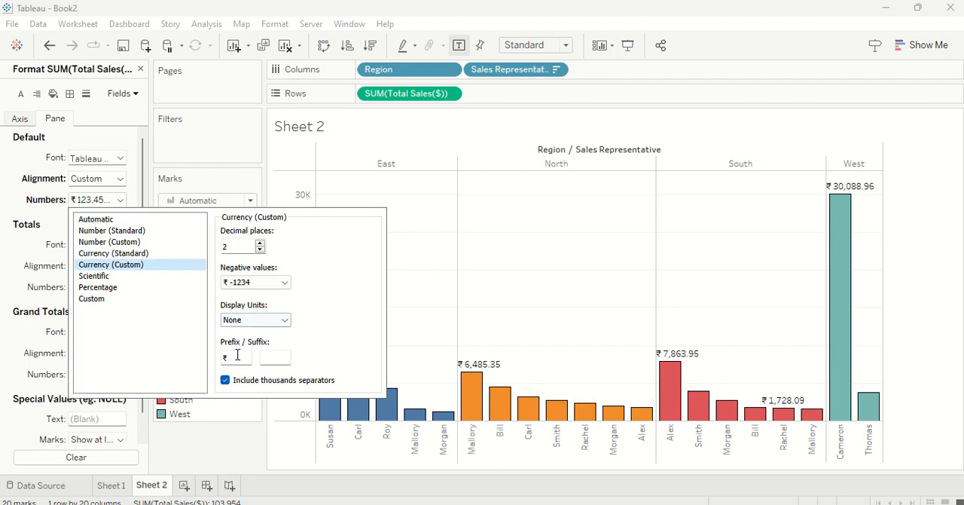
pyautogui.moveTo(238, 356); pyautogui.dragTo(220, 365)
pyautogui.write('$')
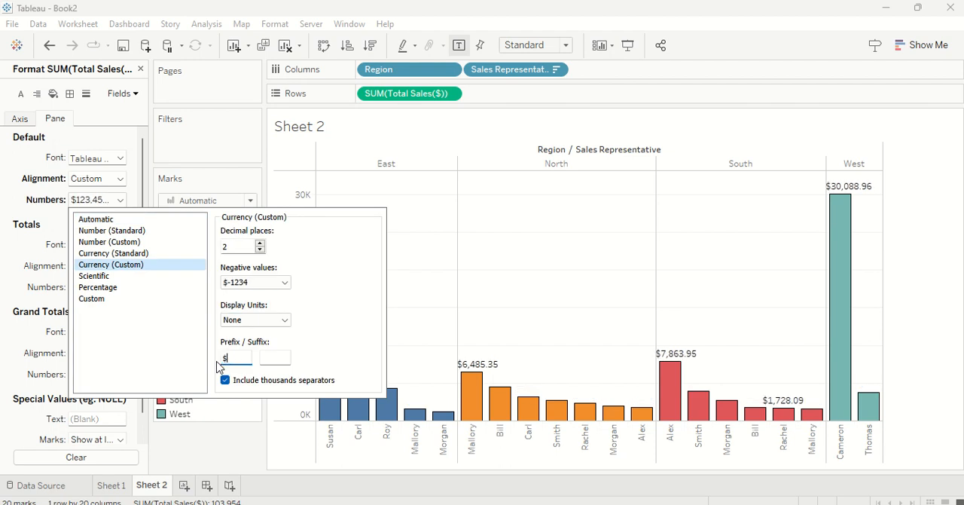
pyautogui.click(259, 250)
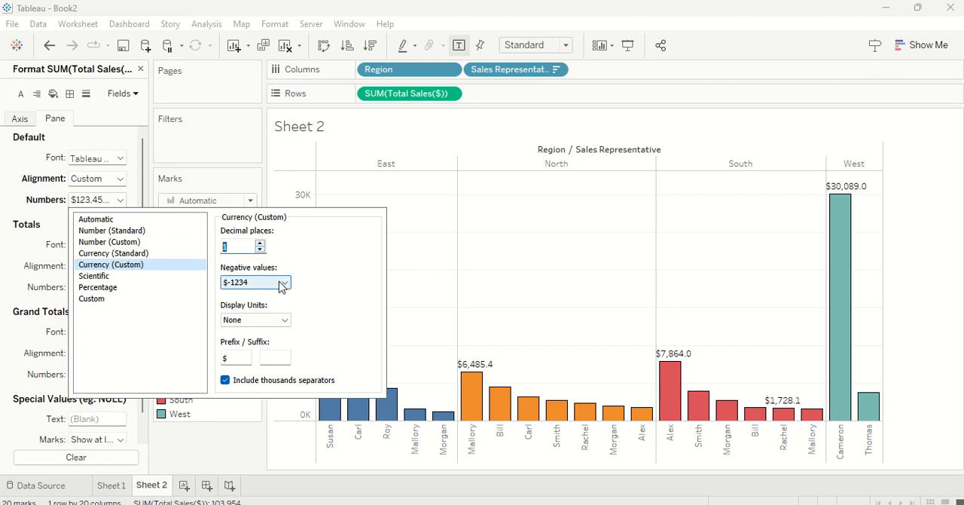
pyautogui.click(285, 321)
pyautogui.click(277, 343)
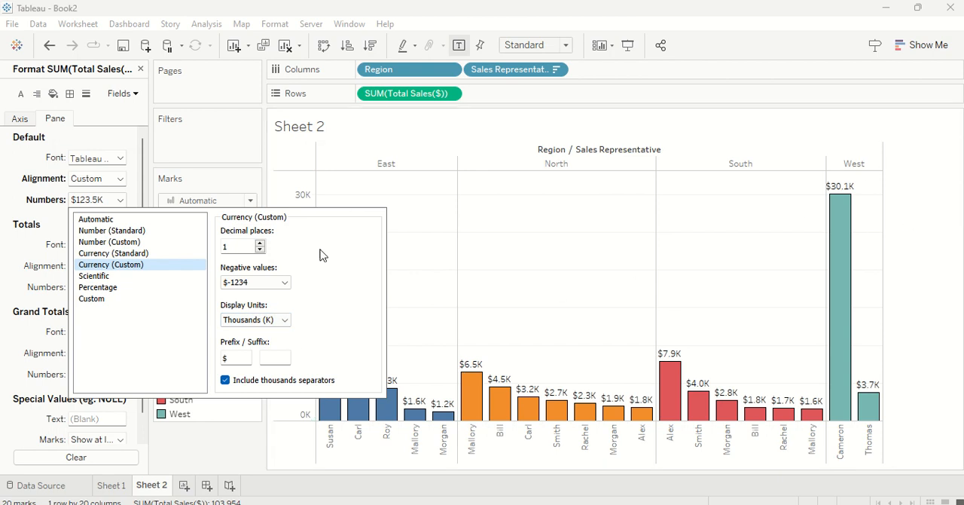
pyautogui.click(298, 183)
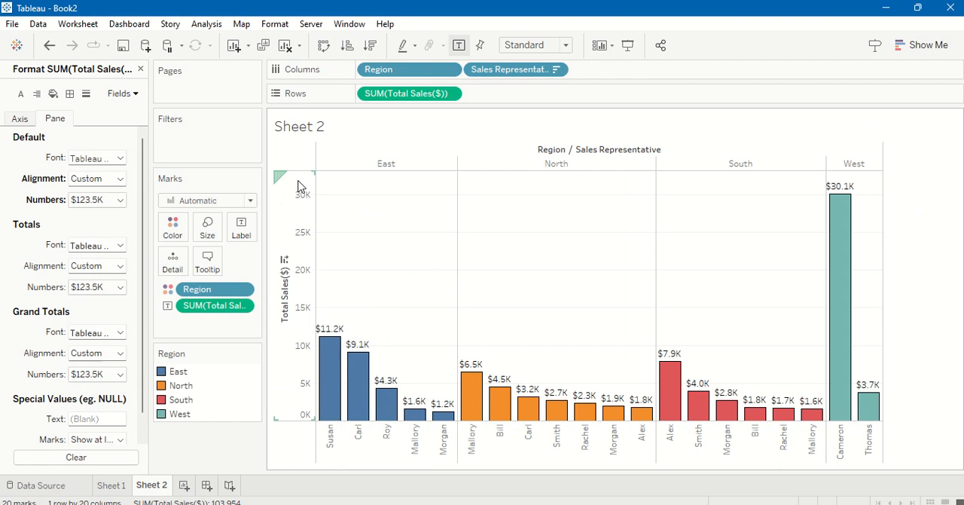
pyautogui.click(909, 236)
# Step: Format the Total Sales($) axis numbers as Currency (Custom) with prefix $, 0 decimal places and display units Thousands (K), then close the formatting options
pyautogui.click(20, 119)
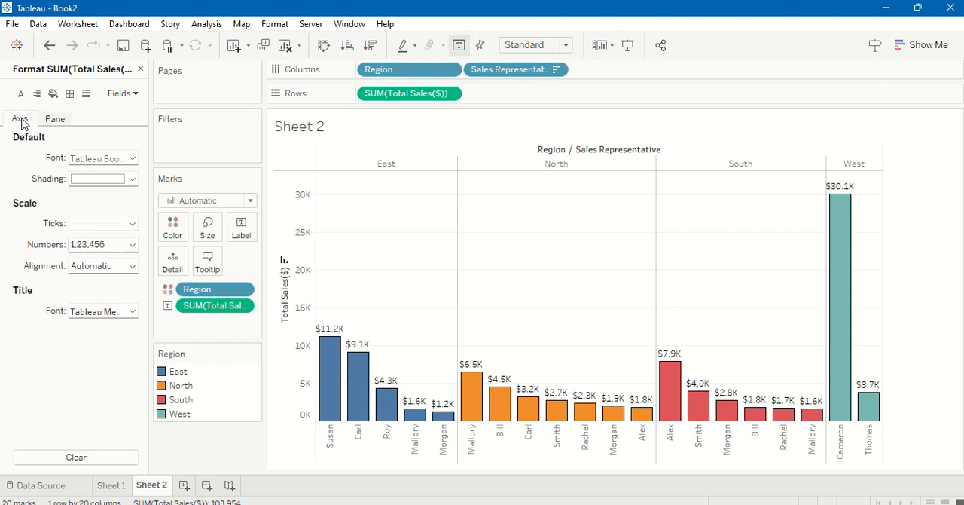
pyautogui.click(135, 250)
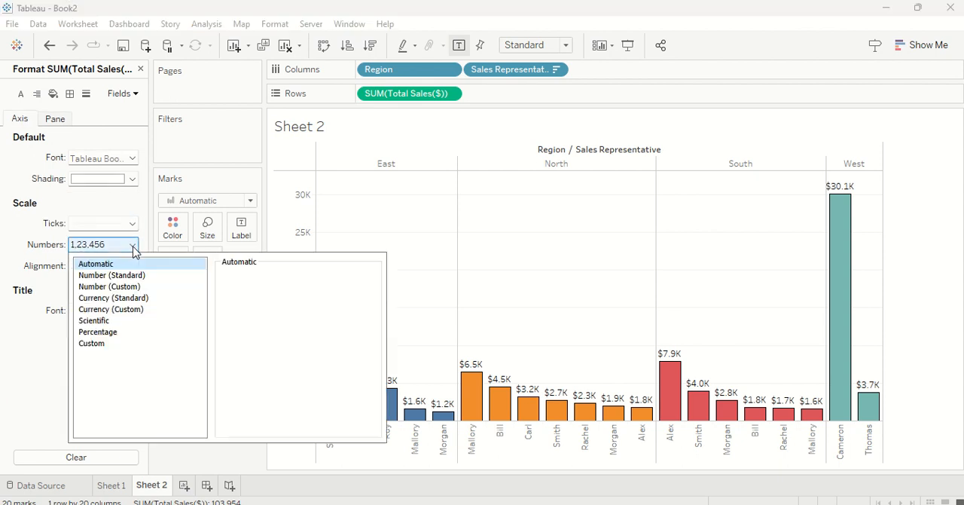
pyautogui.click(121, 311)
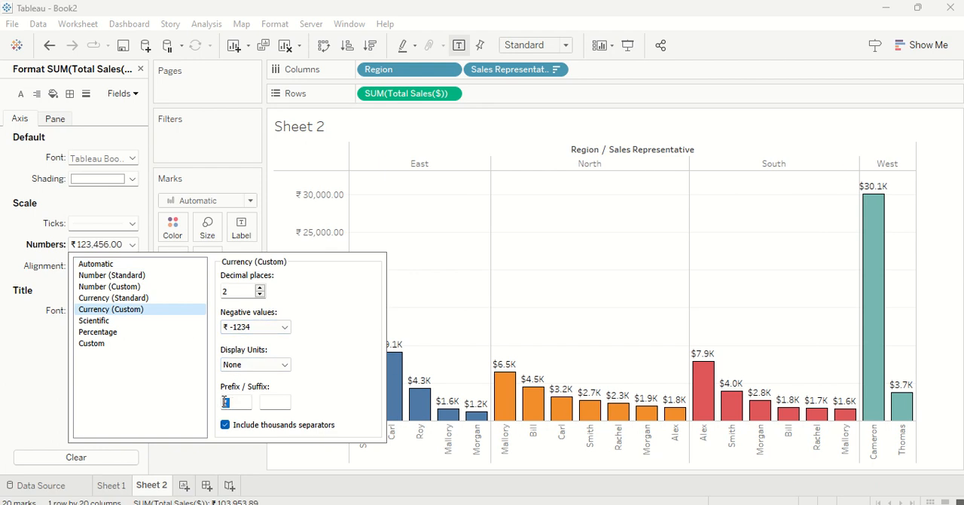
pyautogui.write('$')
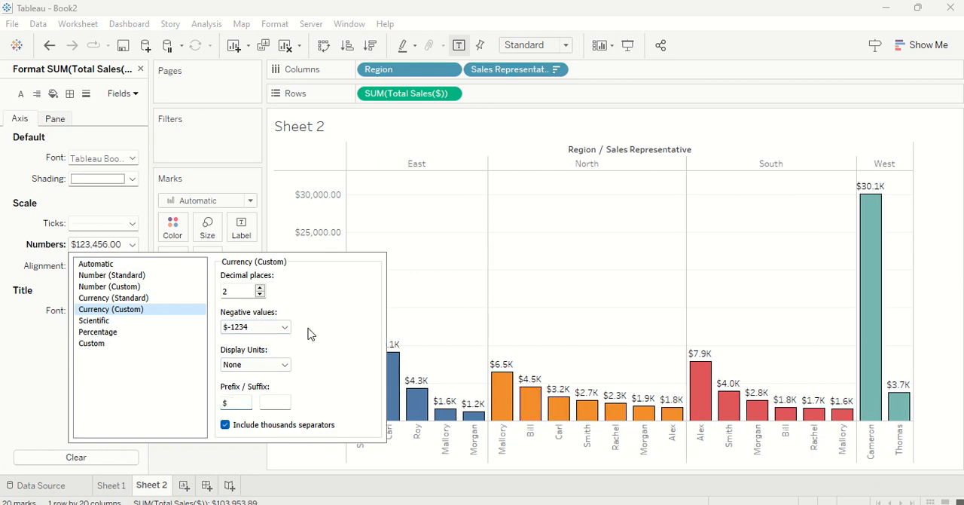
pyautogui.click(260, 296)
pyautogui.click(259, 296)
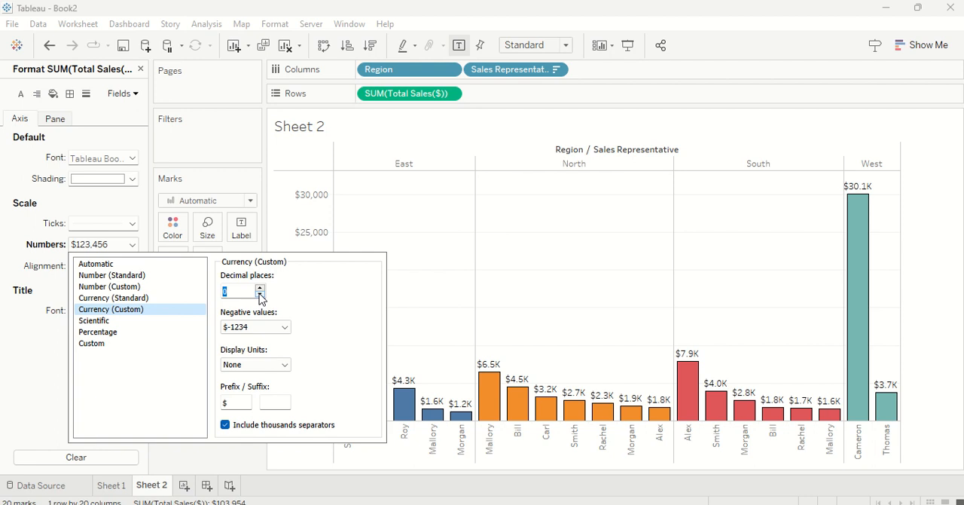
pyautogui.click(262, 365)
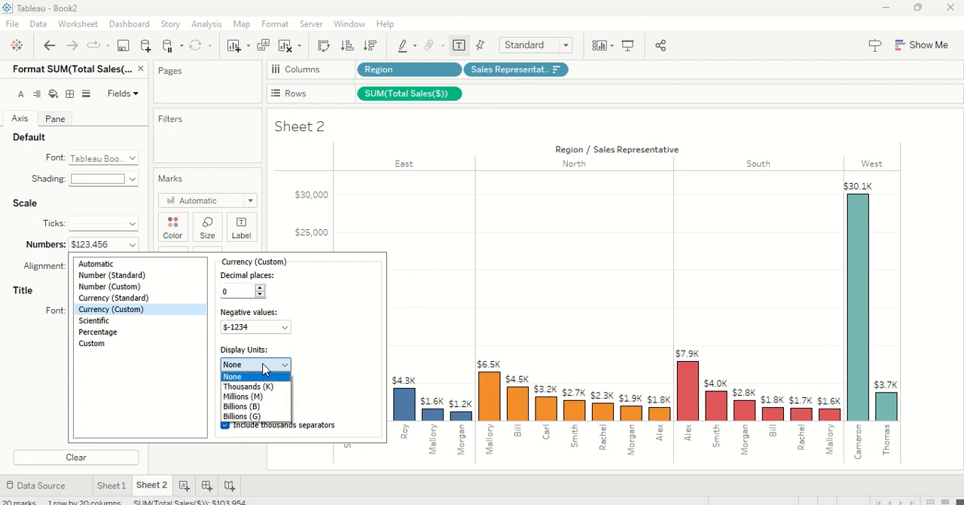
pyautogui.click(264, 387)
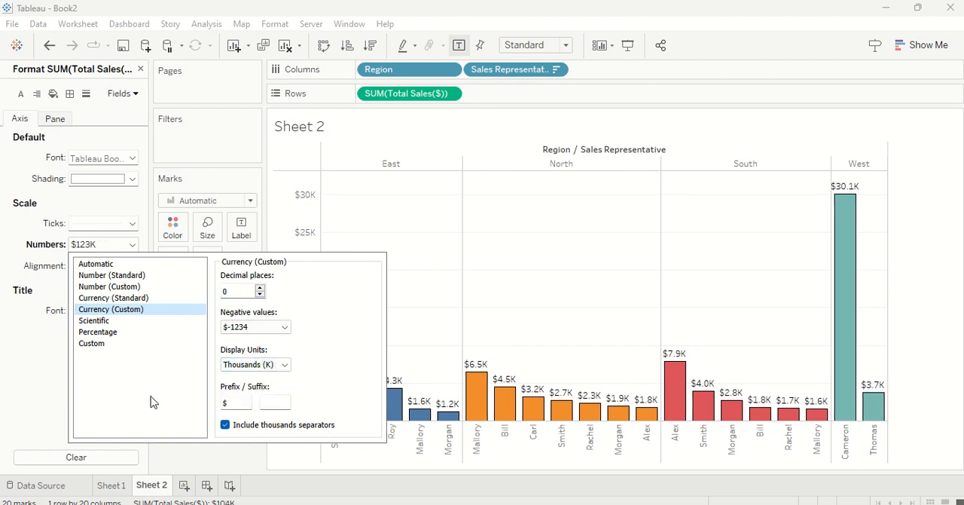
pyautogui.click(2, 402)
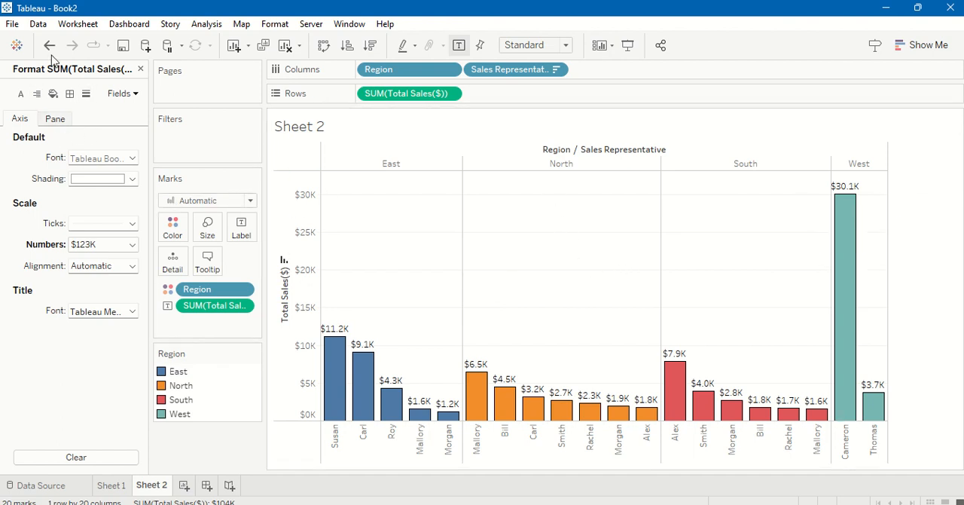
pyautogui.click(139, 69)
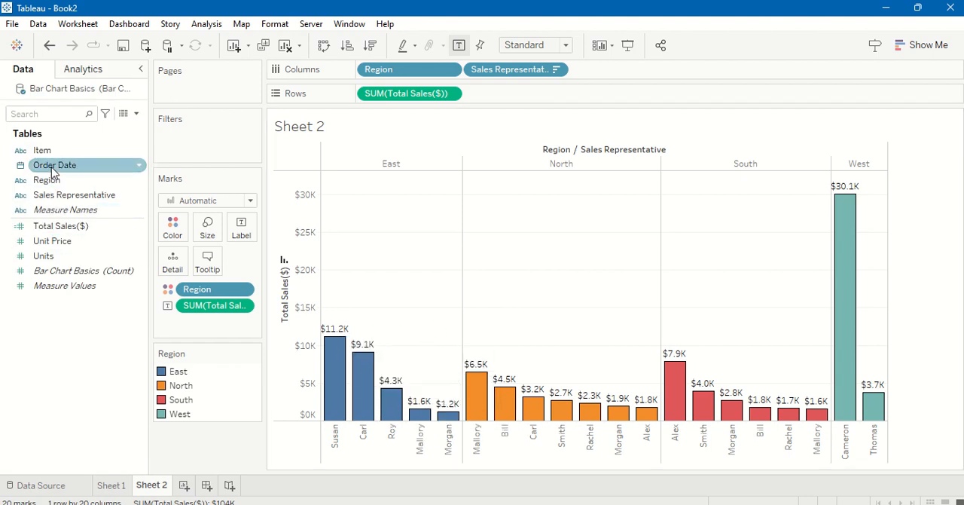
# Step: Add the Region field to the bar labels
pyautogui.moveTo(54, 185); pyautogui.dragTo(241, 228)
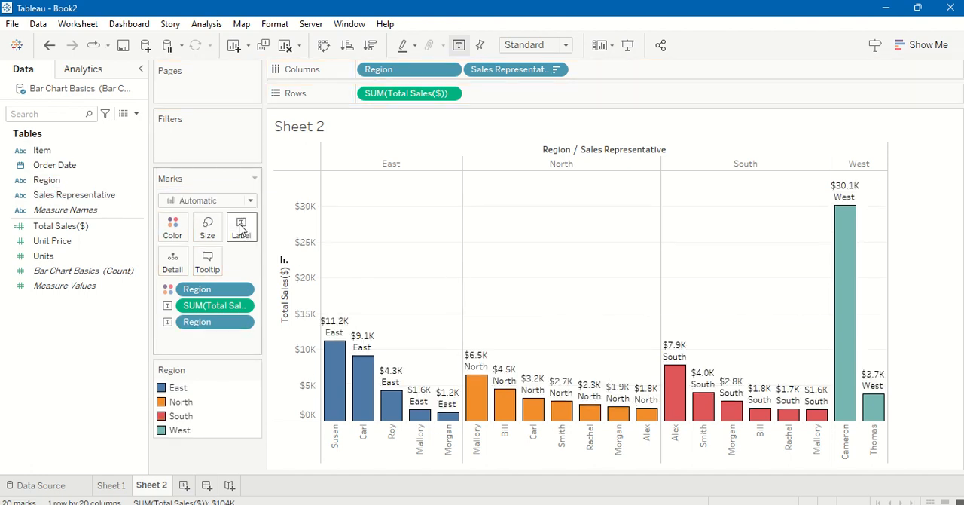
pyautogui.click(87, 198)
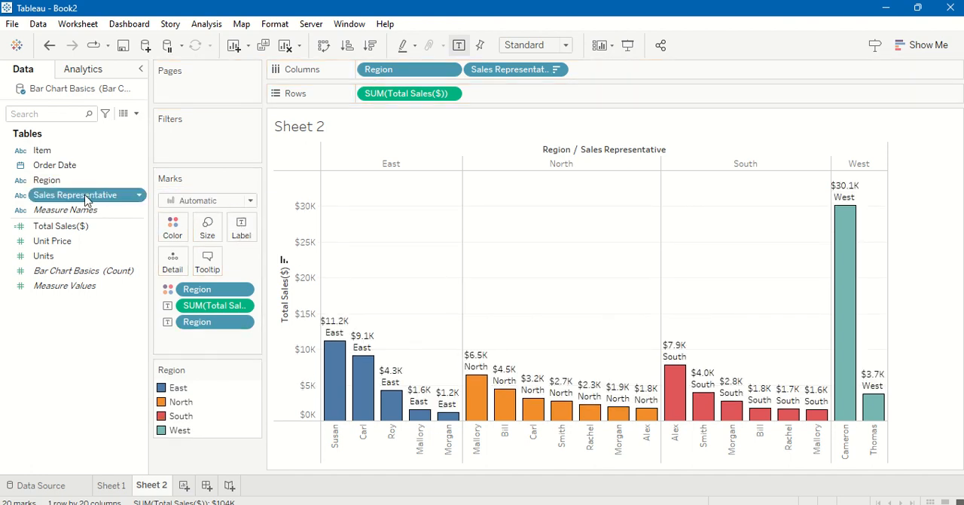
pyautogui.doubleClick(48, 257)
pyautogui.moveTo(48, 257); pyautogui.dragTo(231, 247)
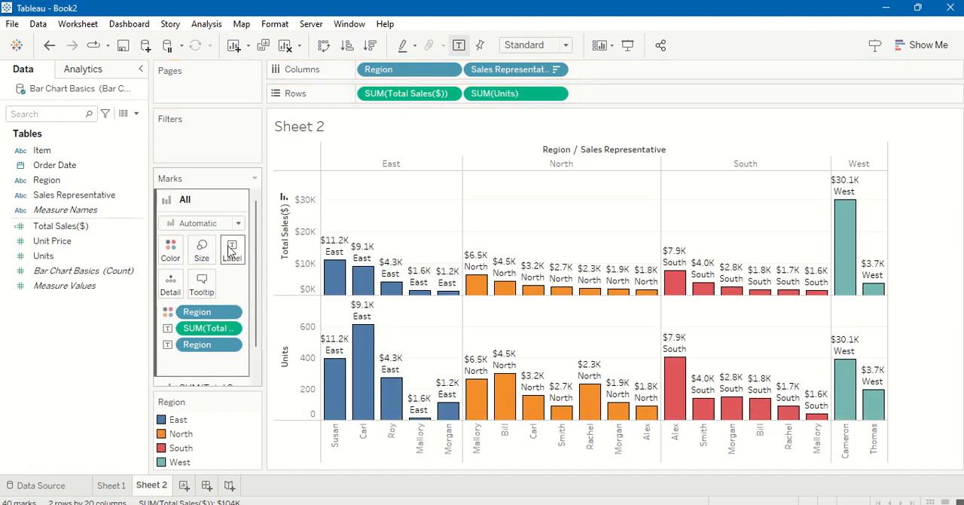
pyautogui.click(231, 251)
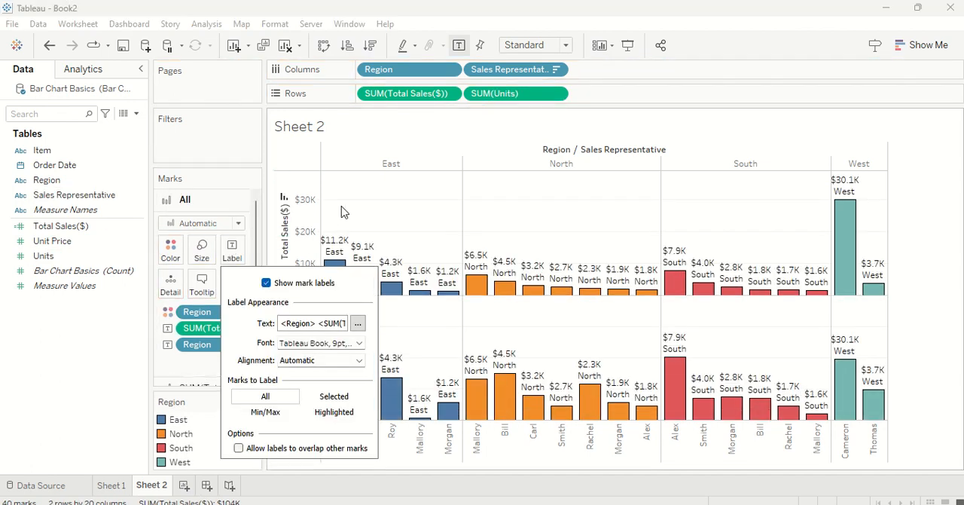
pyautogui.click(500, 179)
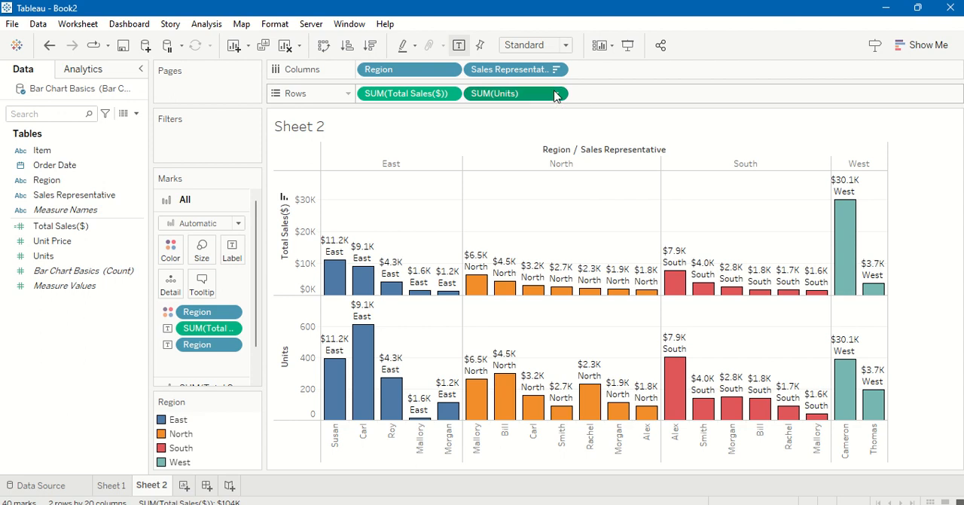
pyautogui.click(556, 94)
pyautogui.click(503, 397)
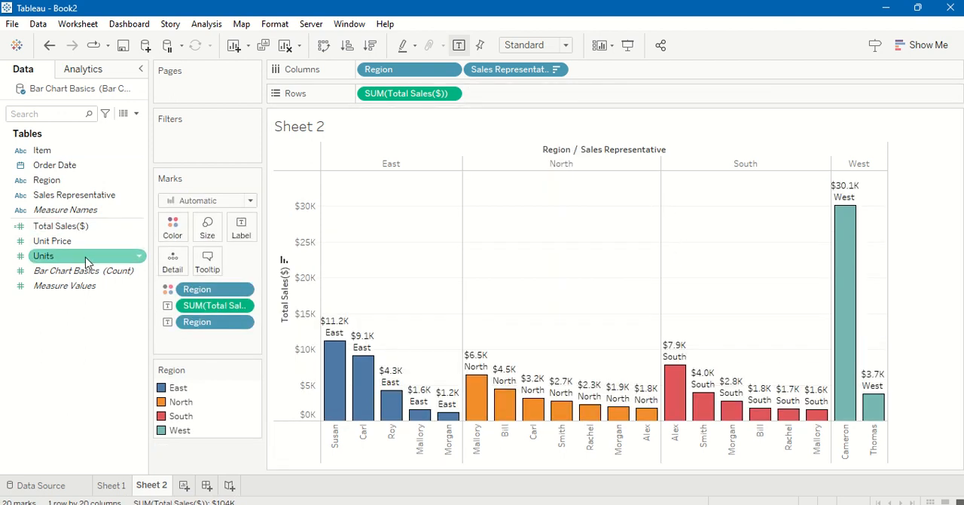
# Step: Add Units to the bar labels and remove the Region field from them
pyautogui.moveTo(43, 256); pyautogui.dragTo(230, 241)
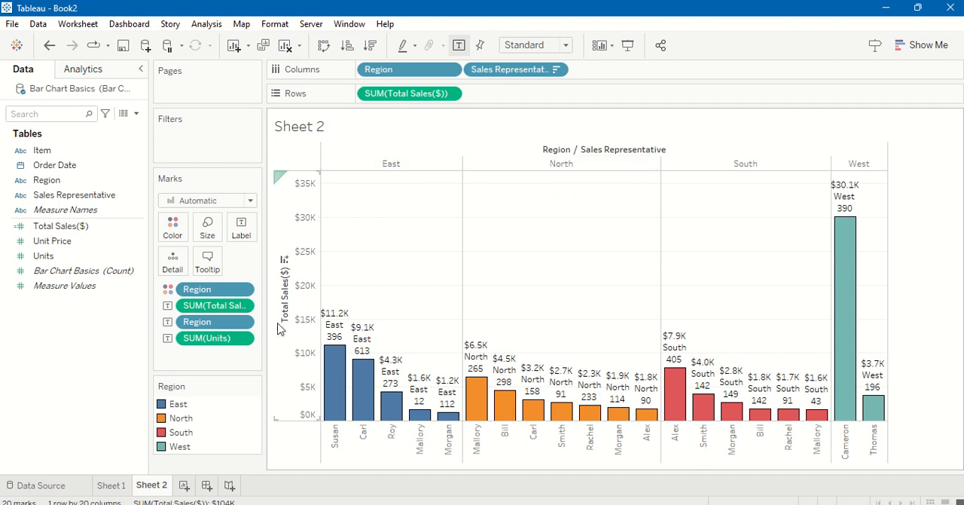
pyautogui.click(242, 322)
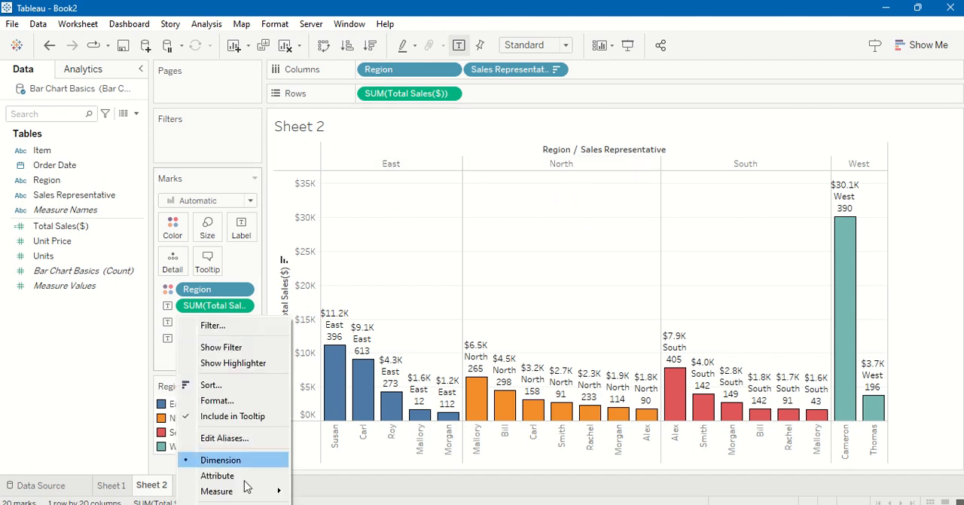
pyautogui.click(217, 504)
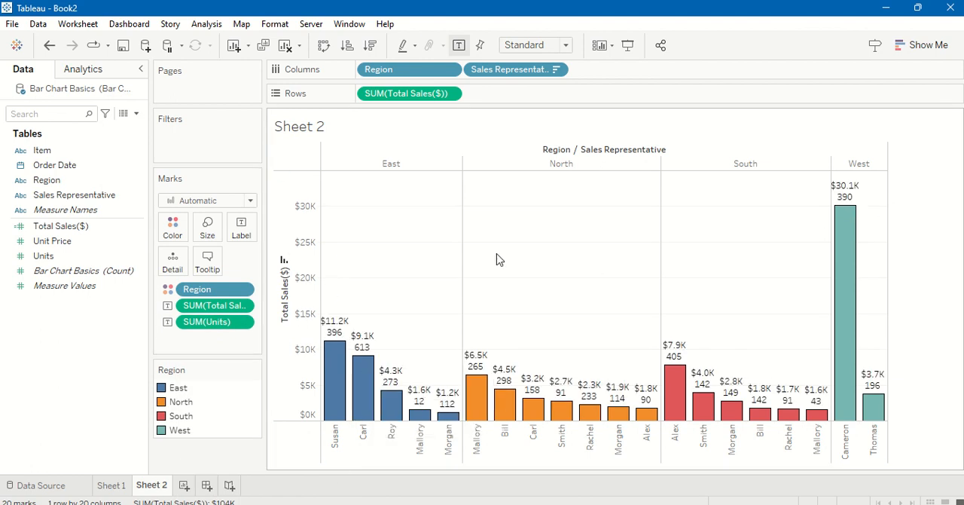
# Step: Delete the Region line from the bars' tooltip text
pyautogui.moveTo(370, 341)
pyautogui.moveTo(419, 405)
pyautogui.click(208, 260)
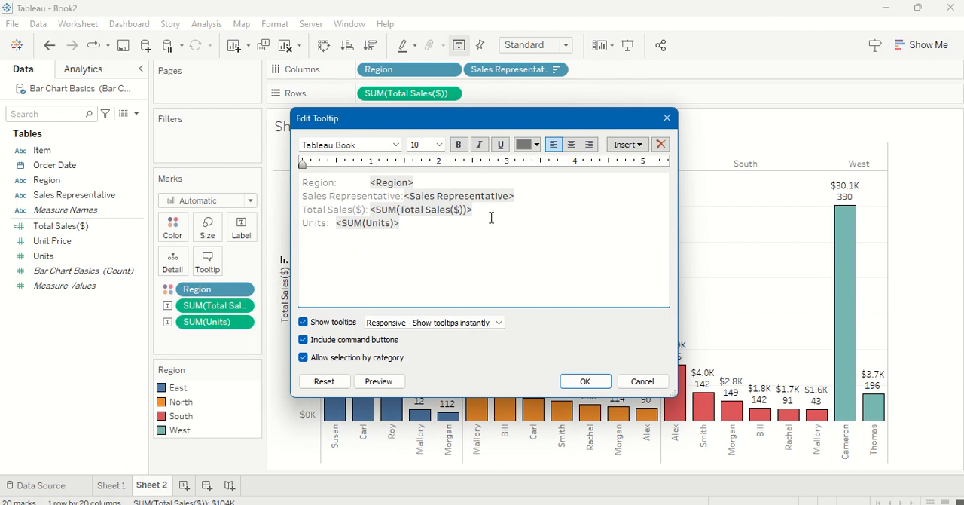
pyautogui.click(585, 381)
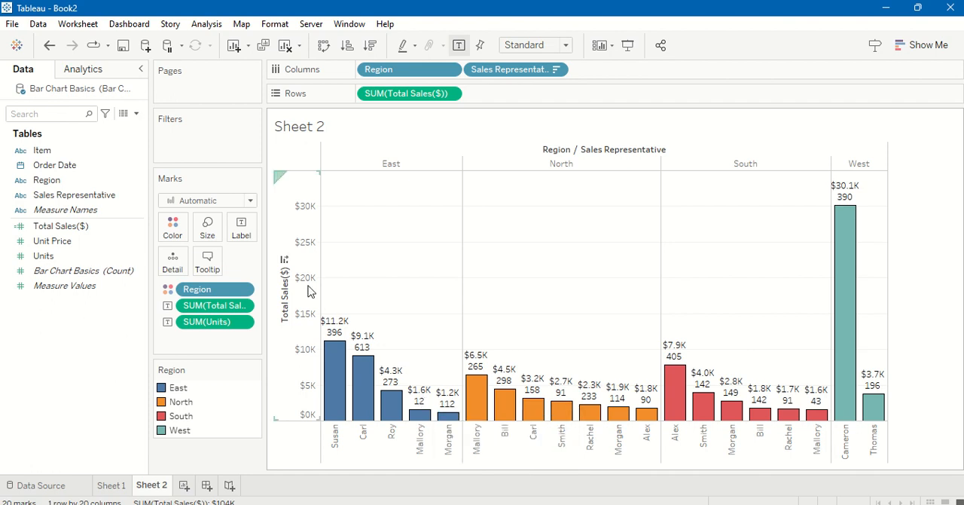
pyautogui.click(218, 268)
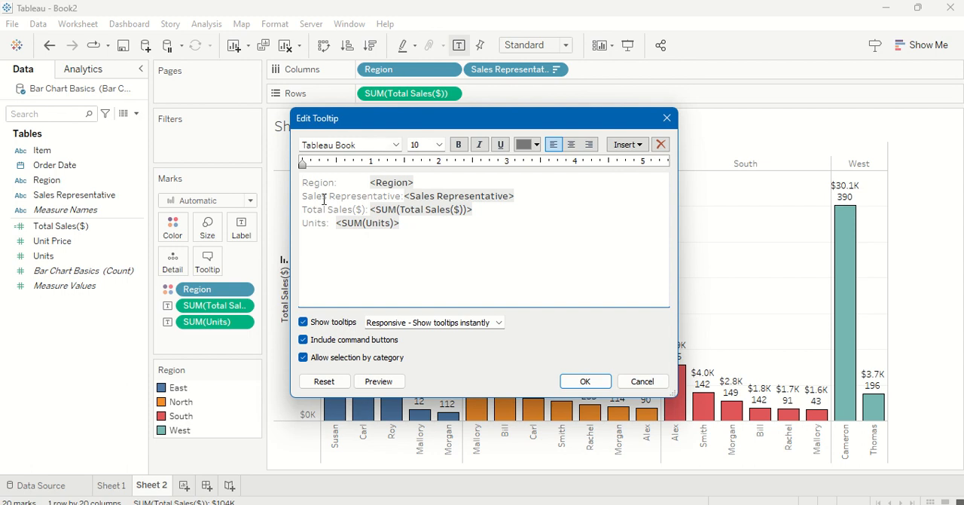
pyautogui.click(419, 181)
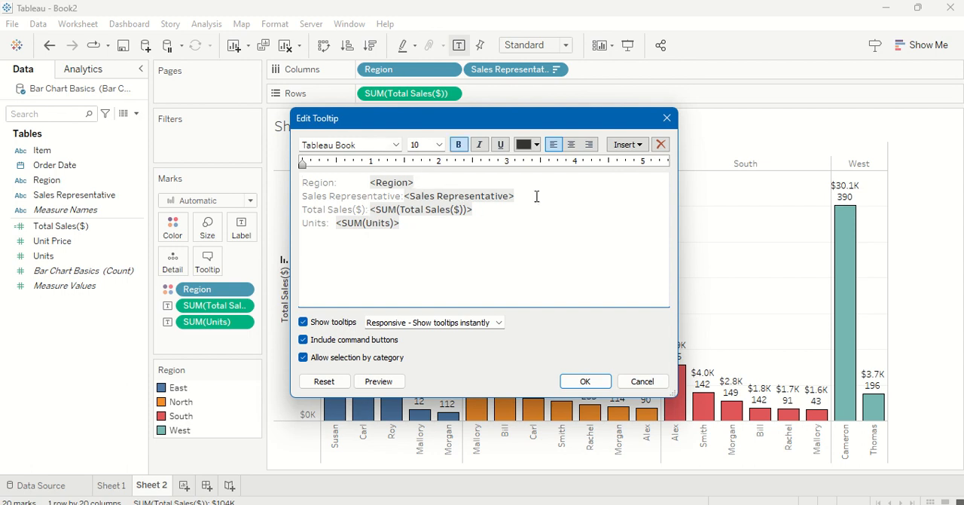
pyautogui.press('BackSpace')
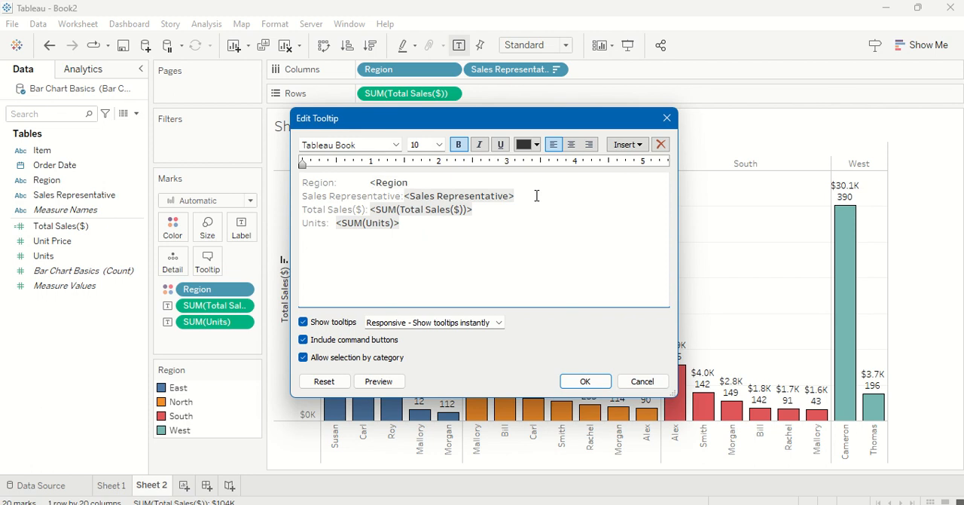
pyautogui.press('BackSpace')
pyautogui.press('BackSpace')
pyautogui.press('BackSpace')
pyautogui.press('BackSpace')
pyautogui.press('BackSpace')
pyautogui.press('BackSpace')
pyautogui.press('BackSpace')
pyautogui.press('BackSpace')
pyautogui.press('BackSpace')
pyautogui.press('BackSpace')
pyautogui.press('BackSpace')
pyautogui.press('Delete')
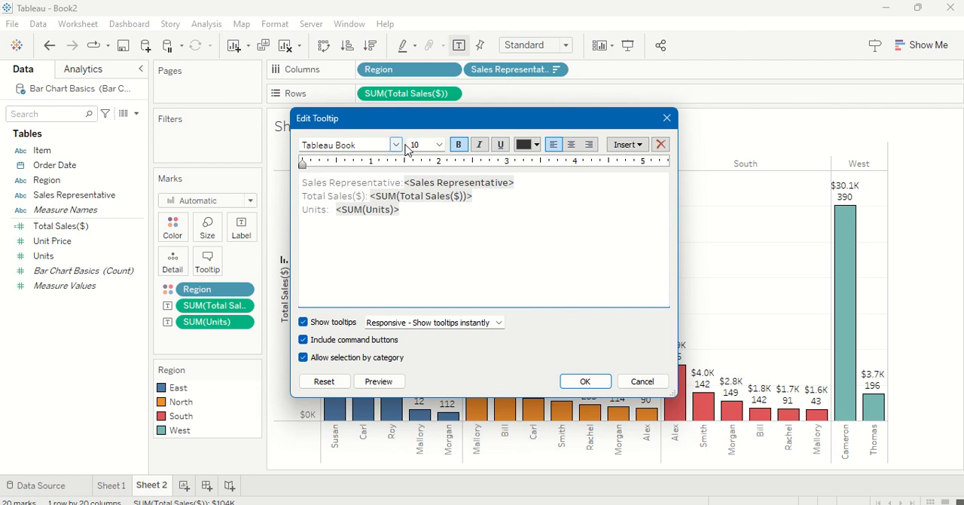
# Step: Center the Sales Representative, Total Sales($) and Units lines of the tooltip, apply the changes and check the tooltip on the bars
pyautogui.click(572, 144)
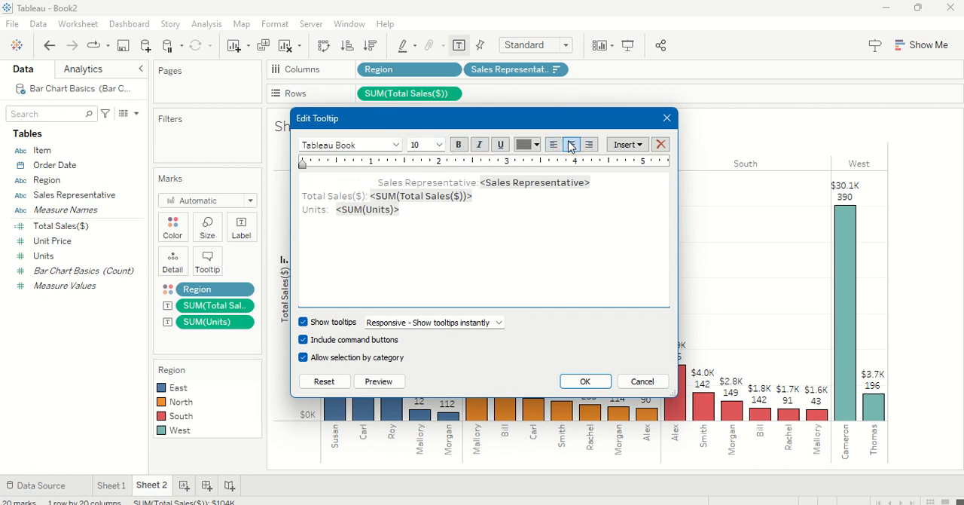
pyautogui.click(303, 195)
pyautogui.click(572, 145)
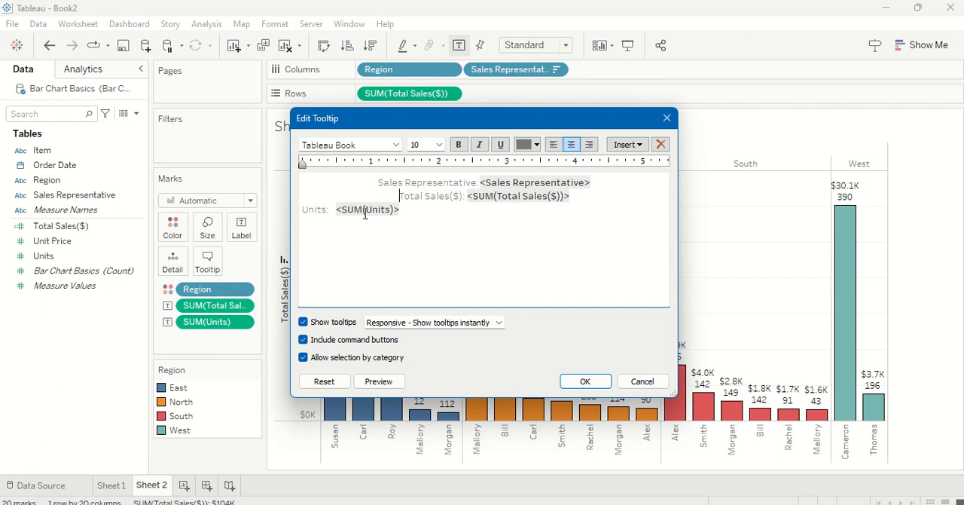
pyautogui.click(318, 208)
pyautogui.click(571, 145)
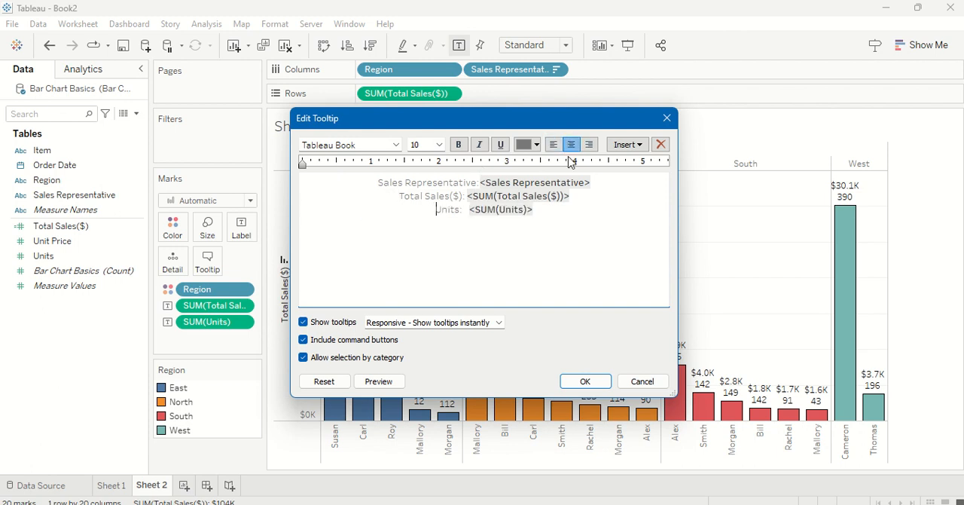
pyautogui.click(594, 384)
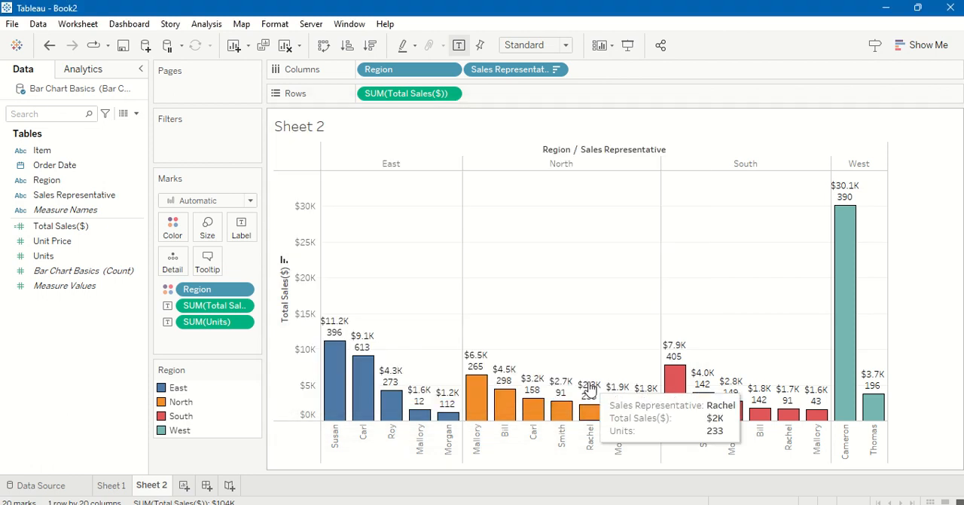
pyautogui.moveTo(596, 413)
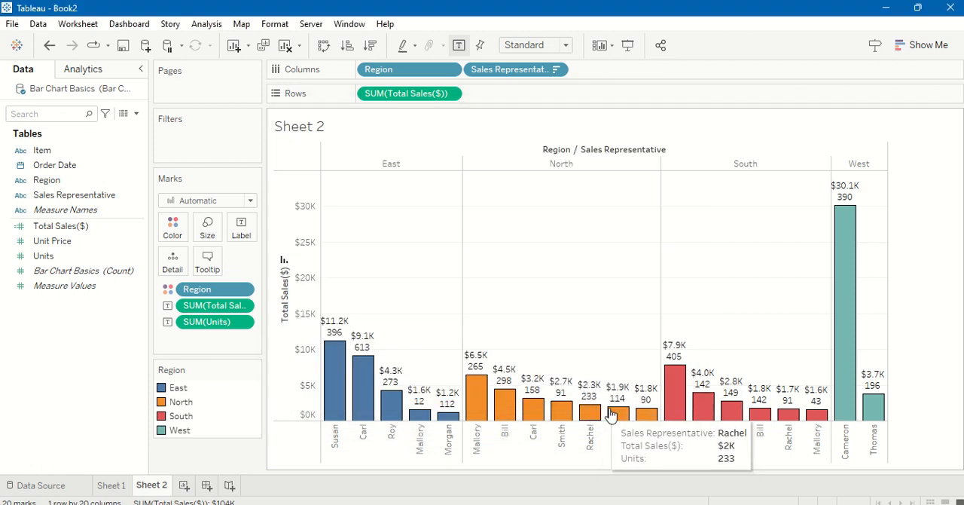
pyautogui.moveTo(523, 418)
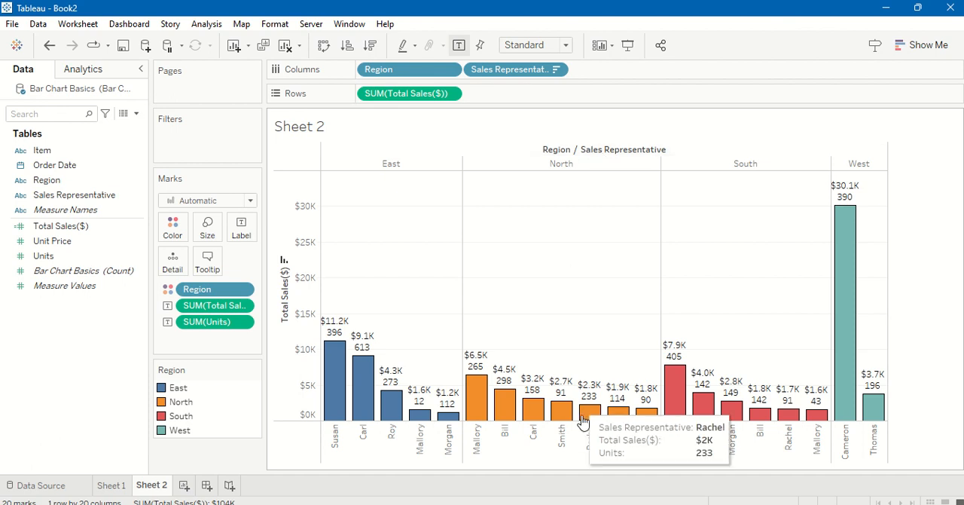
# Step: Hide the Region / Sales Representative field labels for columns above the chart
pyautogui.rightClick(576, 151)
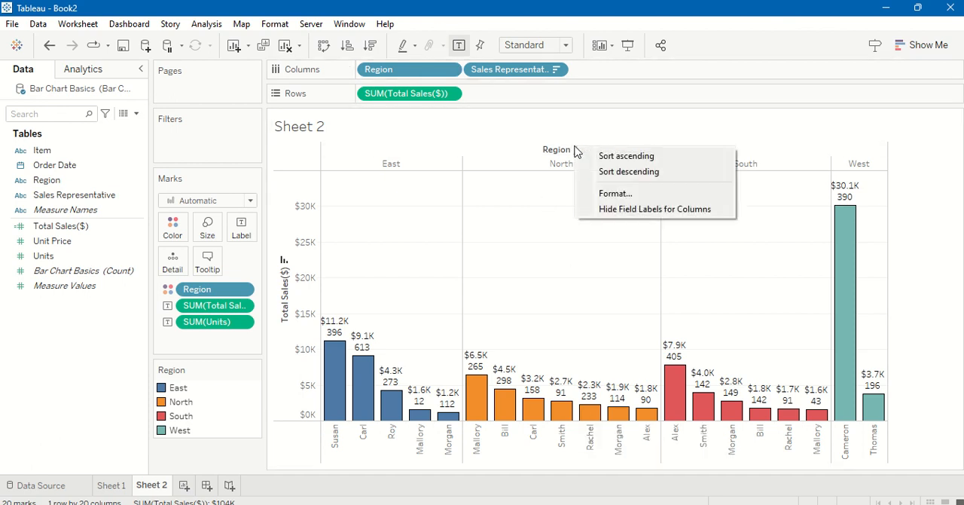
pyautogui.click(646, 209)
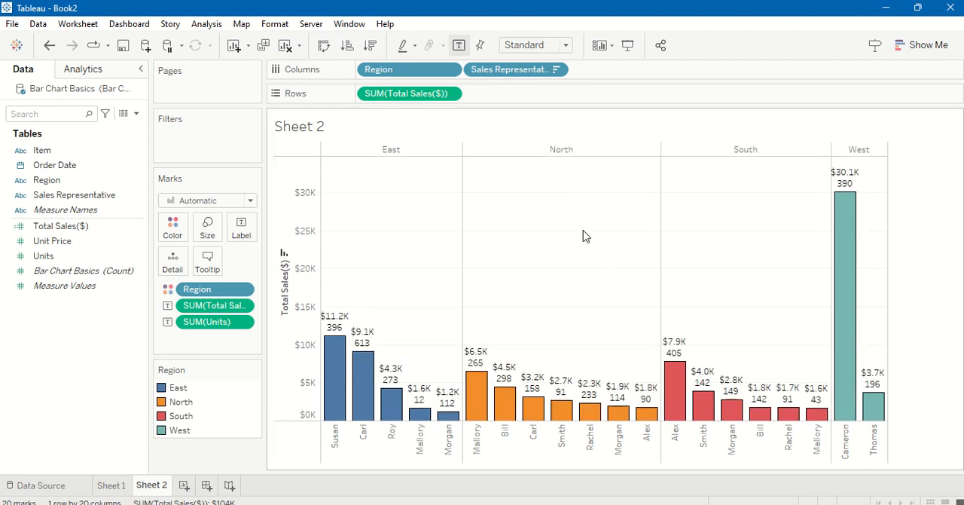
# Step: Replace the sheet name placeholder in the chart title with the text "Best Sales Representative"
pyautogui.doubleClick(315, 130)
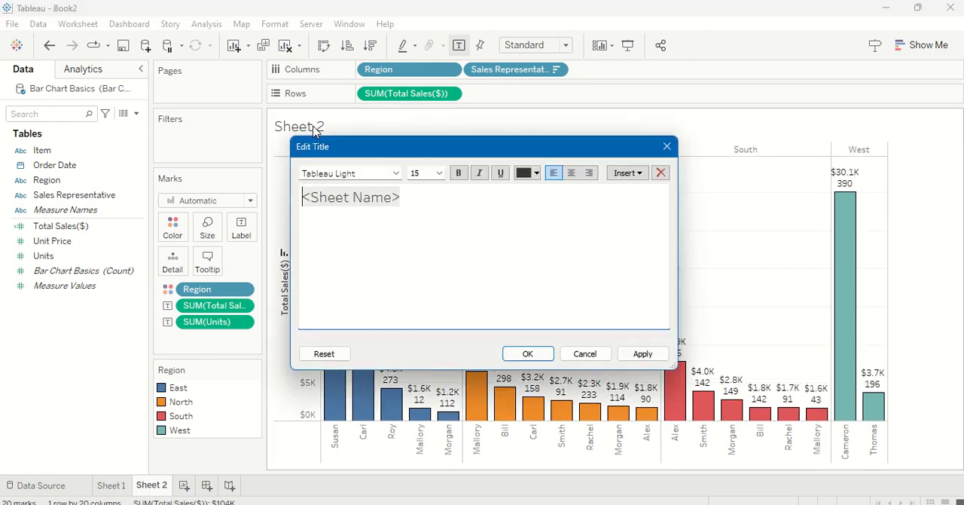
pyautogui.click(585, 353)
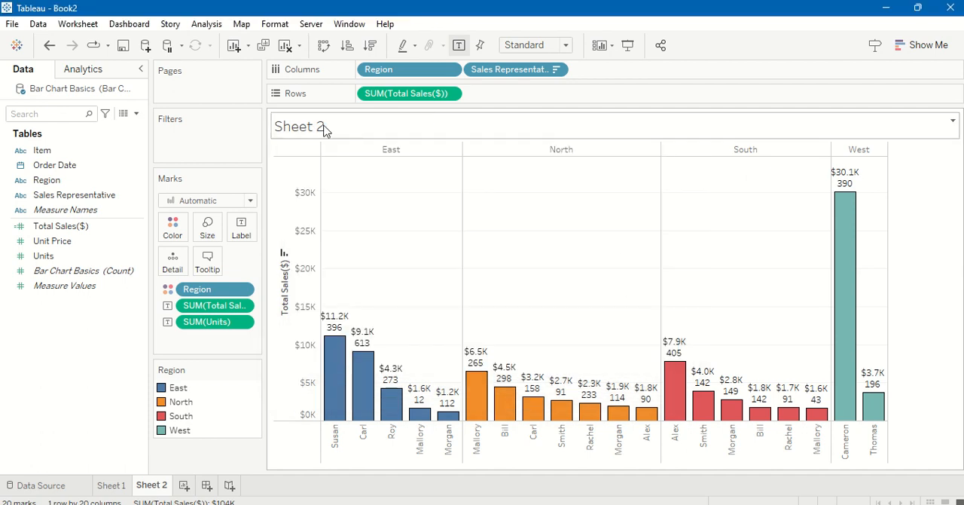
pyautogui.doubleClick(318, 129)
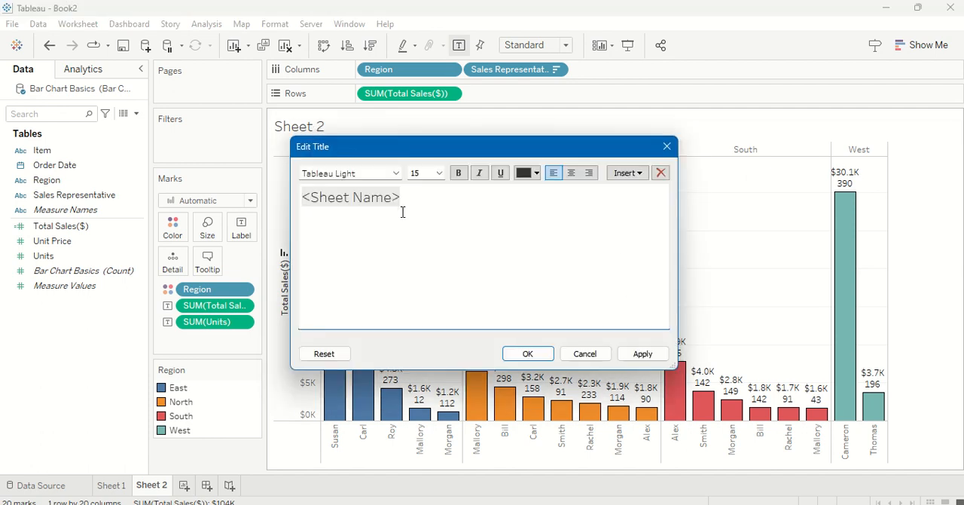
pyautogui.doubleClick(337, 197)
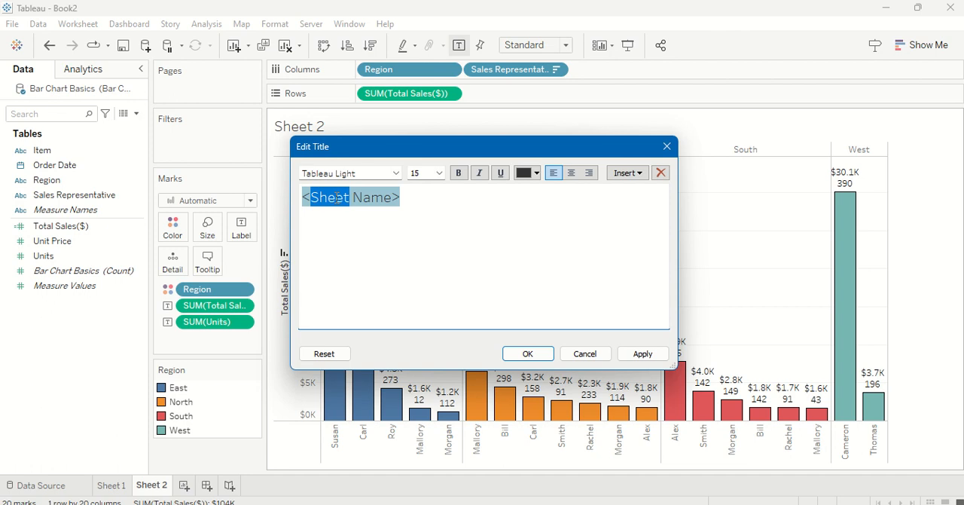
pyautogui.tripleClick(338, 197)
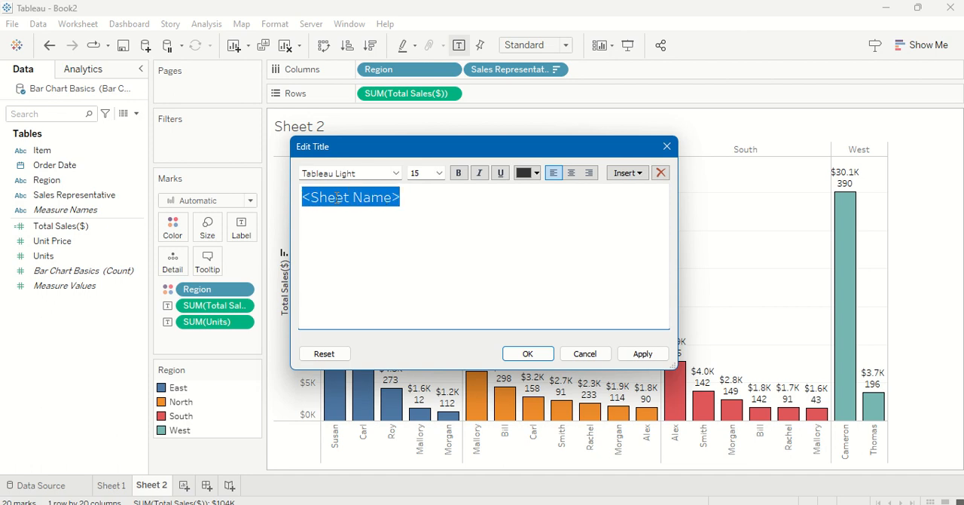
pyautogui.write('Best S')
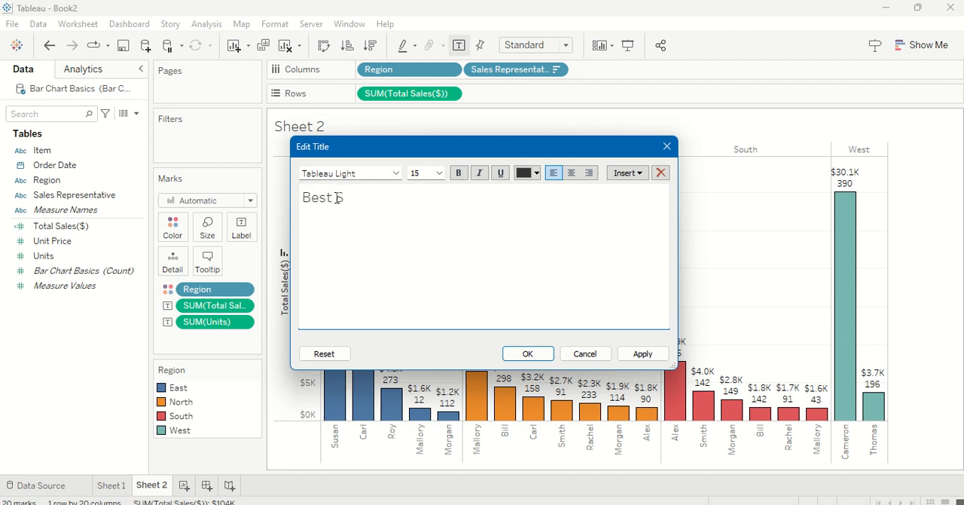
pyautogui.write('ales Repres')
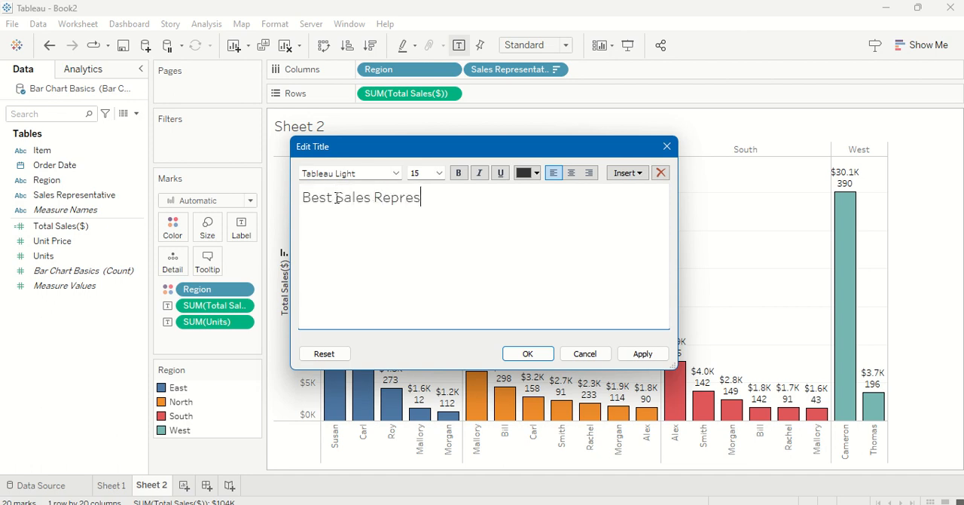
pyautogui.write('entative')
# Step: Center the title text, make it bold at font size 18, and apply it to the chart
pyautogui.tripleClick(354, 197)
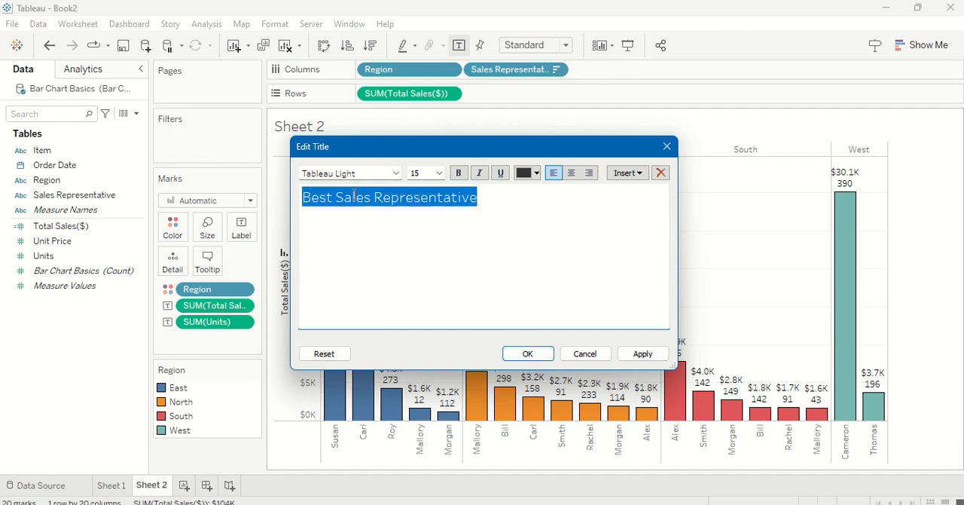
pyautogui.click(571, 172)
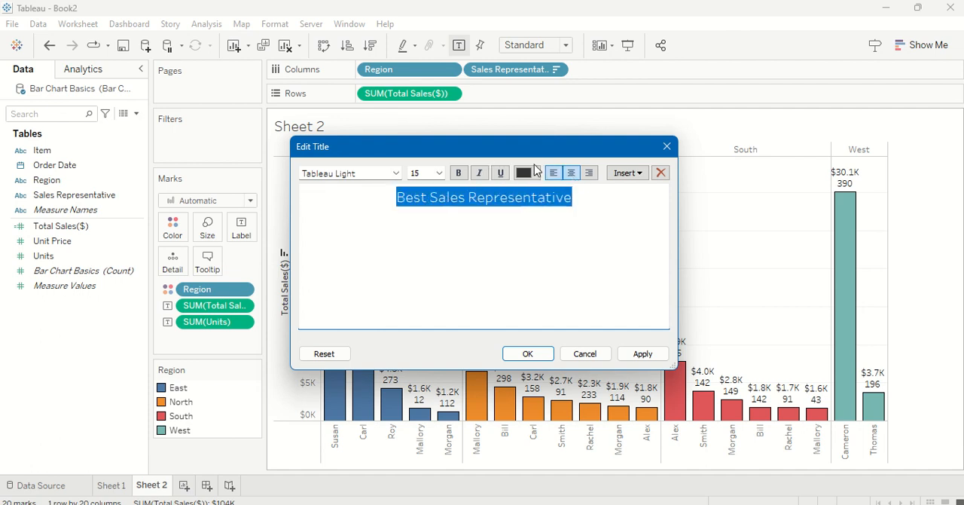
pyautogui.click(460, 173)
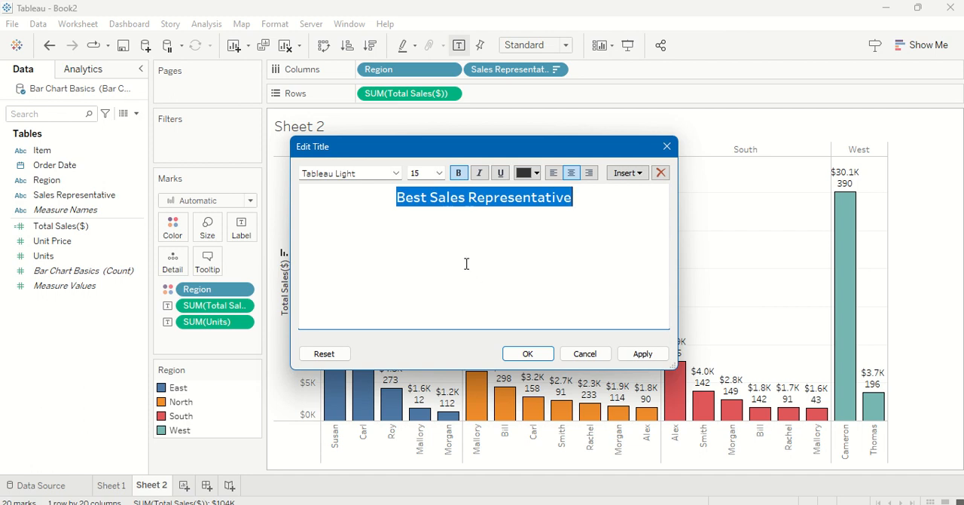
pyautogui.click(443, 173)
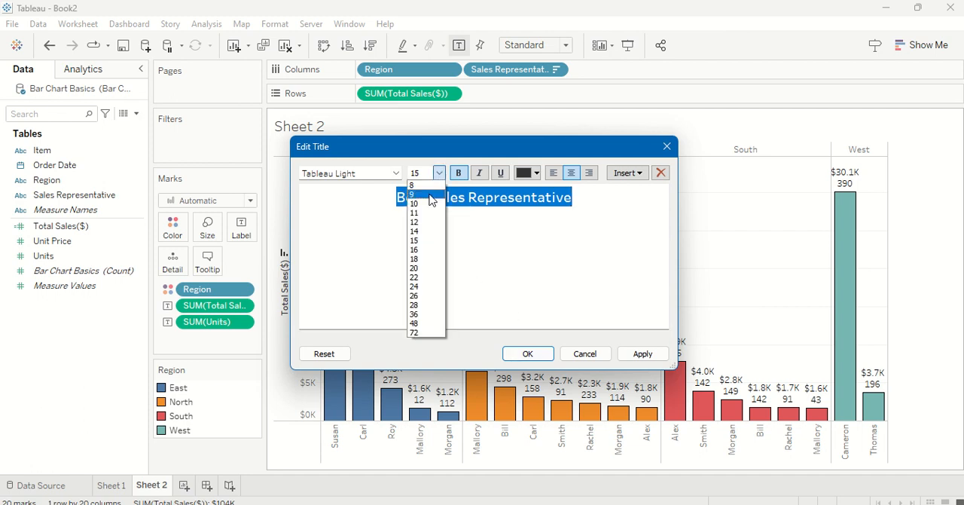
pyautogui.click(425, 256)
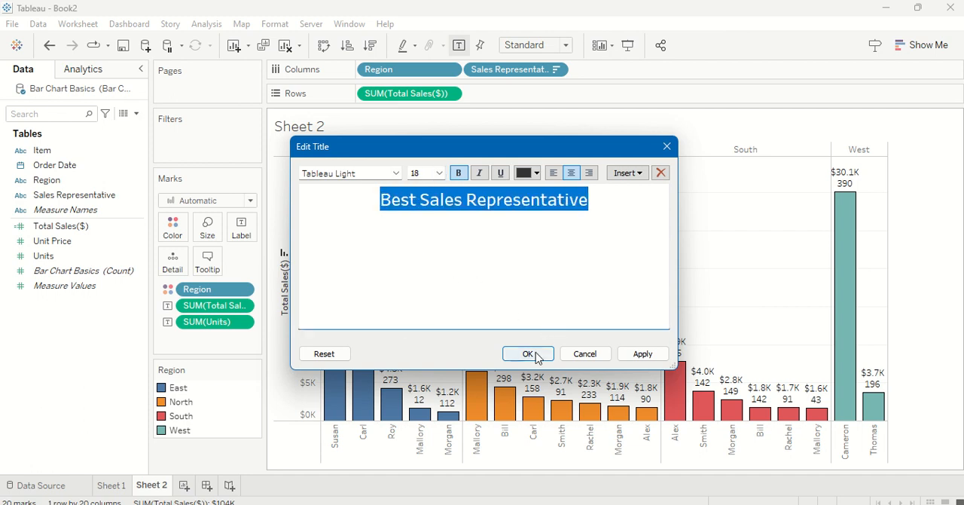
pyautogui.click(527, 353)
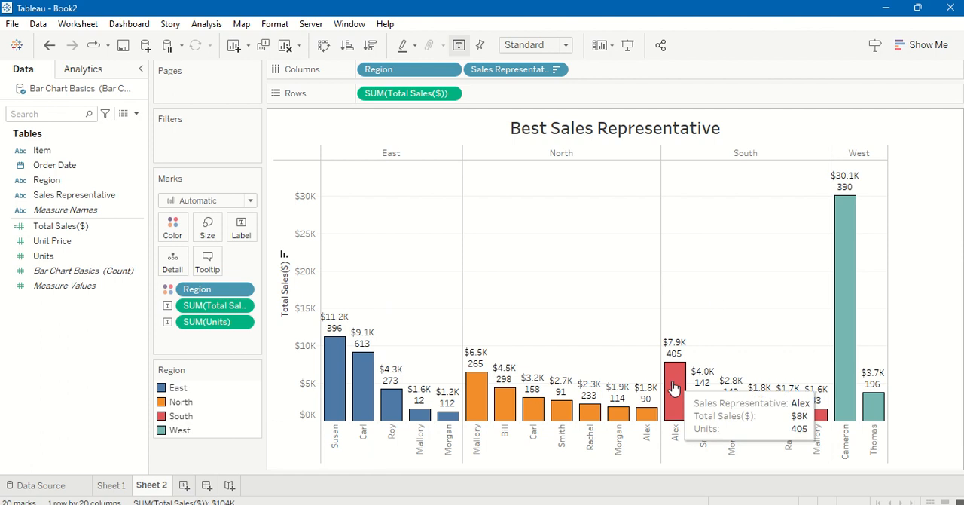
pyautogui.moveTo(852, 283)
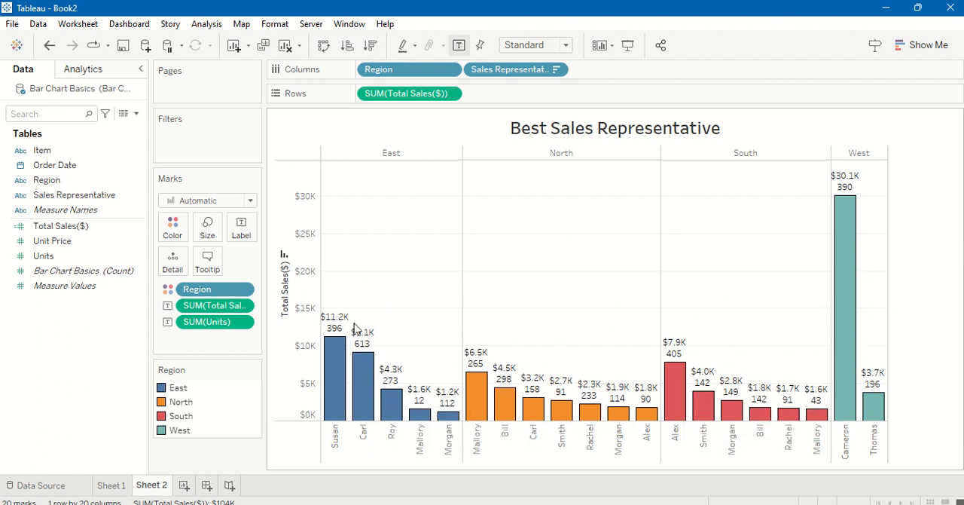
pyautogui.moveTo(472, 379)
pyautogui.moveTo(847, 261)
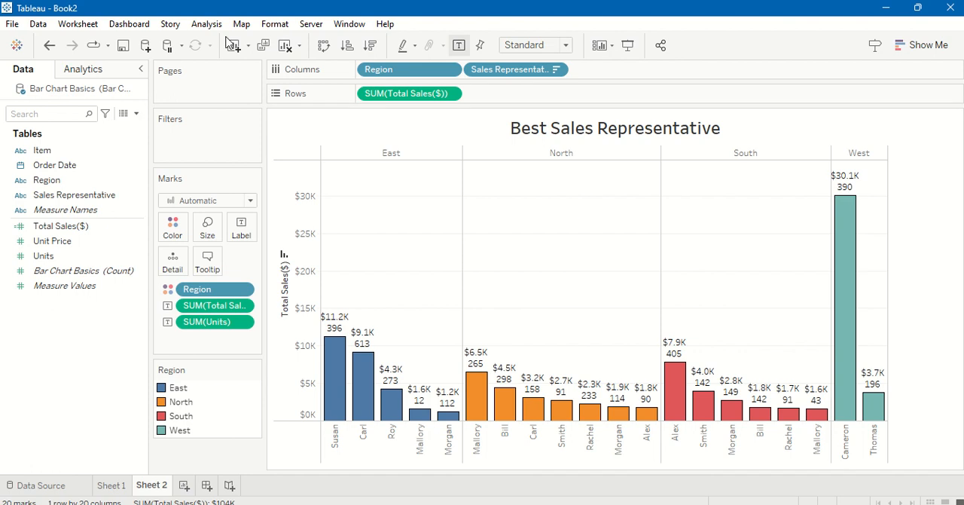
# Step: Export the worksheet as a PNG image with title, view and color legend, named "Best Sales Representative - Soln 1", in the Datalytics folder
pyautogui.click(79, 24)
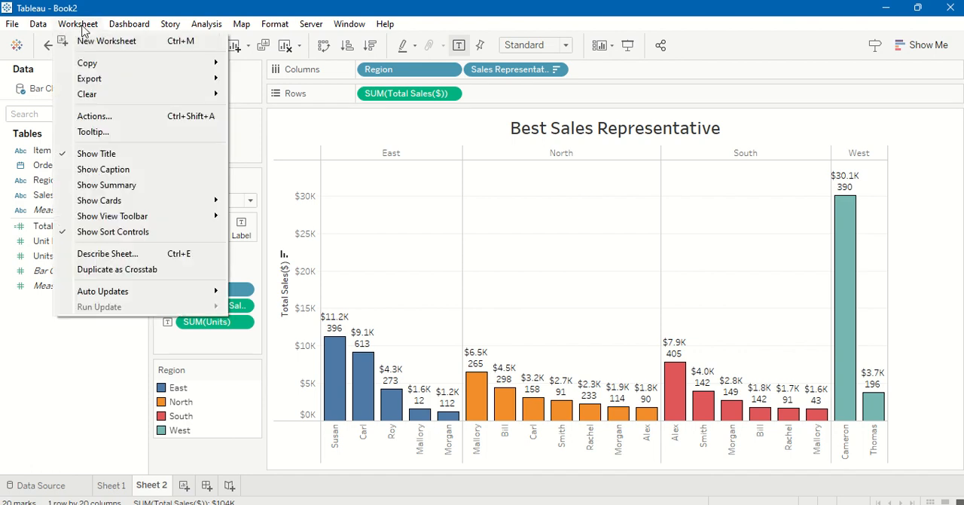
pyautogui.moveTo(115, 85)
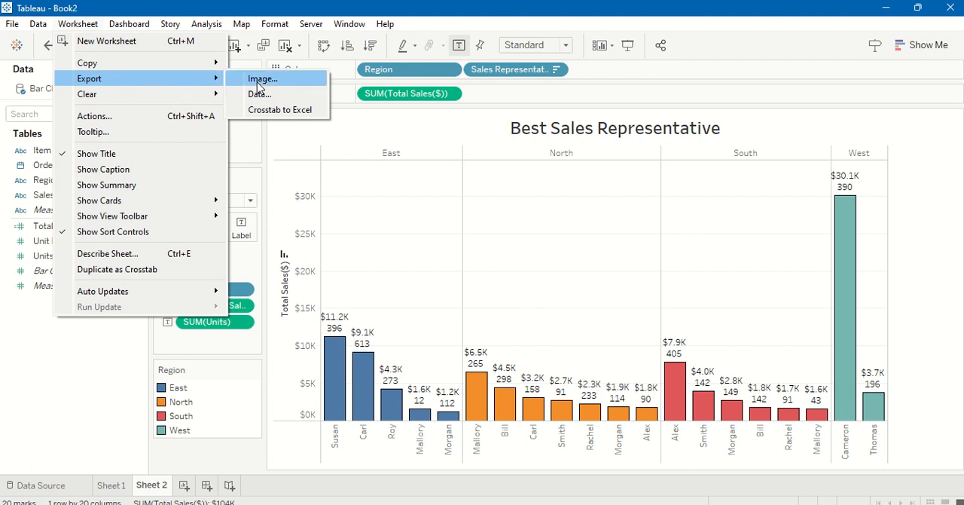
pyautogui.click(259, 83)
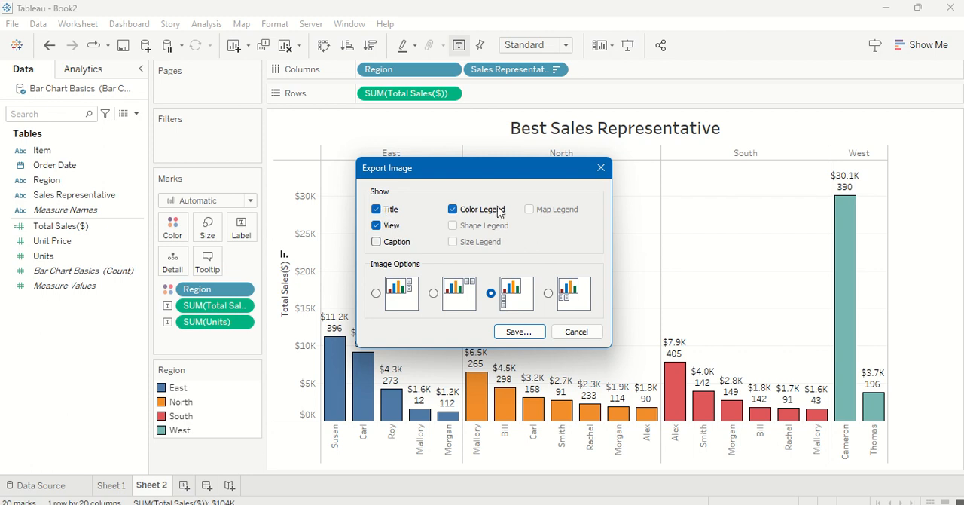
pyautogui.click(520, 332)
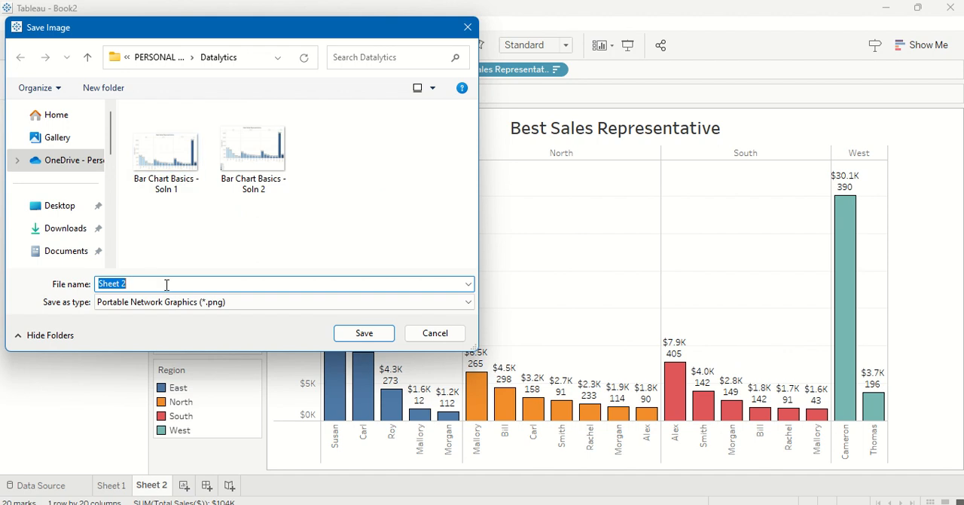
pyautogui.write('Bes')
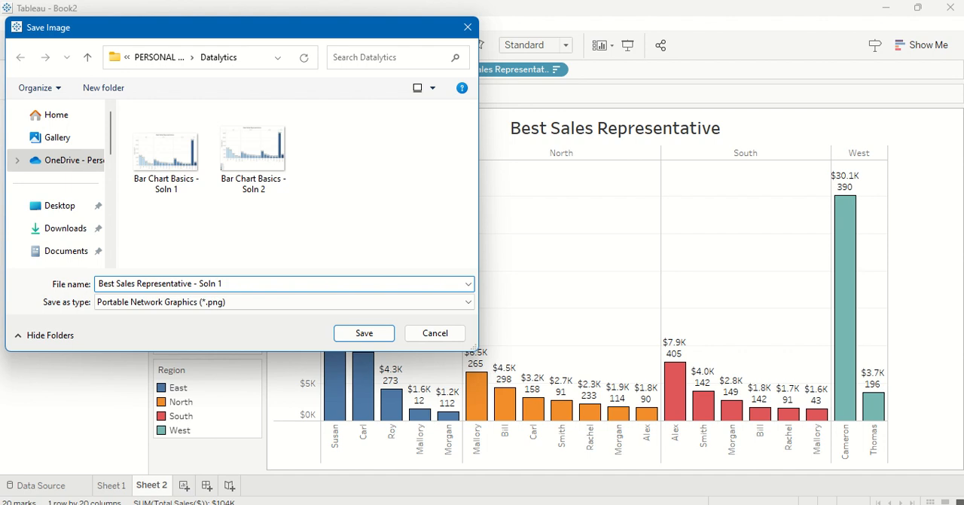
pyautogui.press('Return')
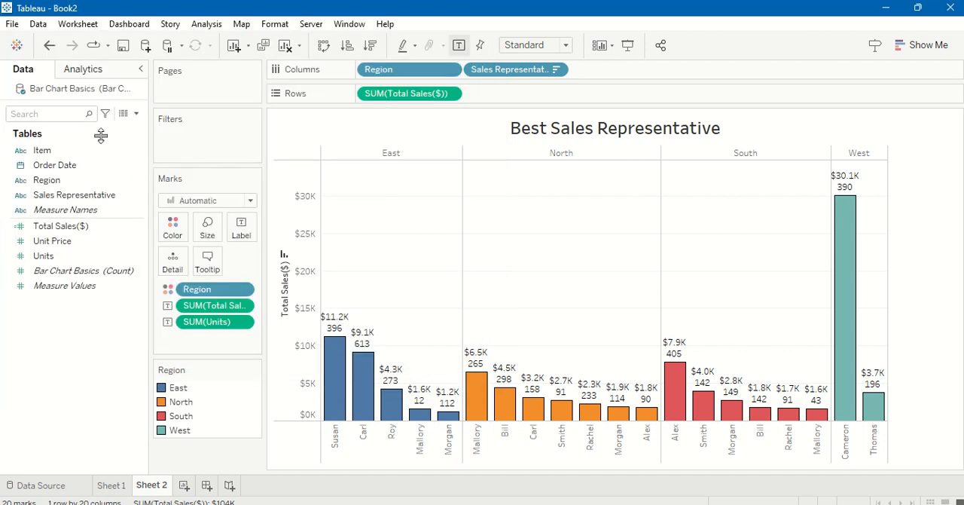
# Step: Switch to File Explorer, view the exported "Best Sales Representative - Soln 1" image from the Datalytics folder, and return to Tableau
pyautogui.moveTo(473, 504)
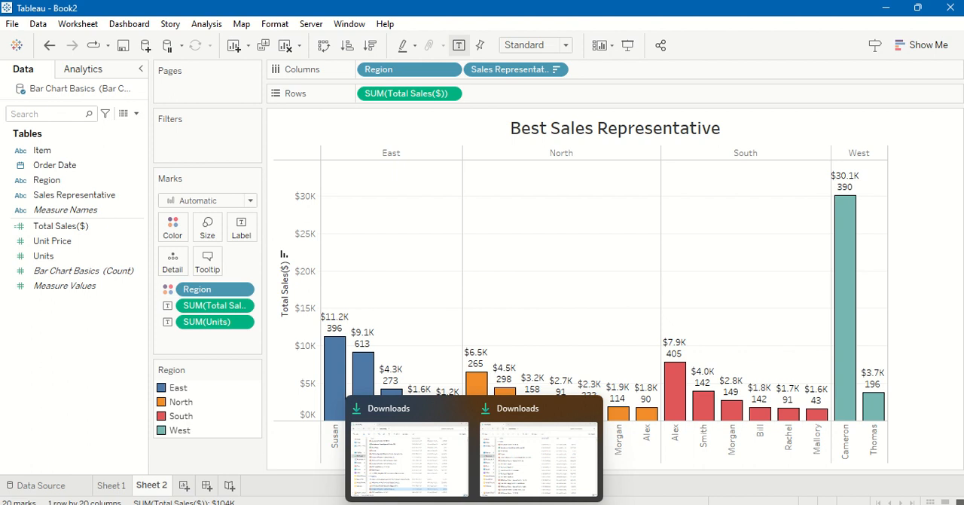
pyautogui.moveTo(427, 472)
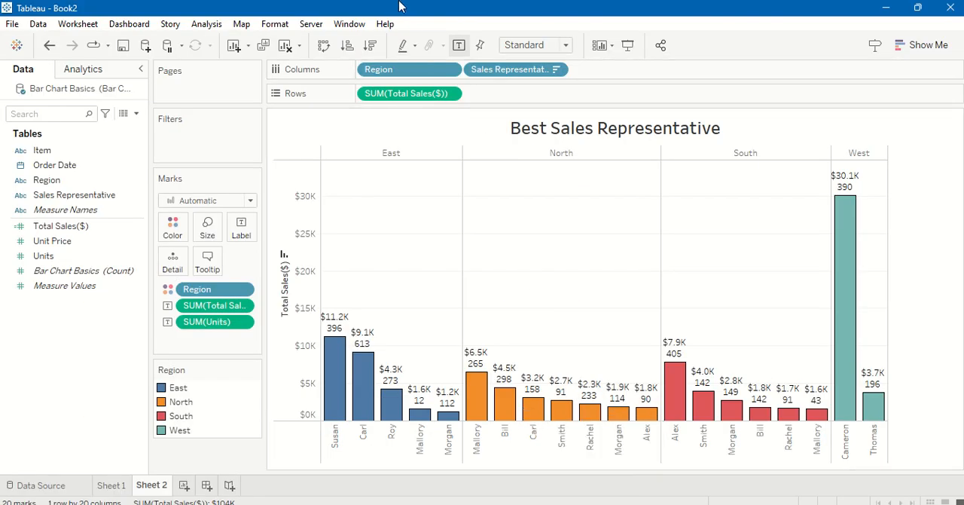
pyautogui.moveTo(395, 6)
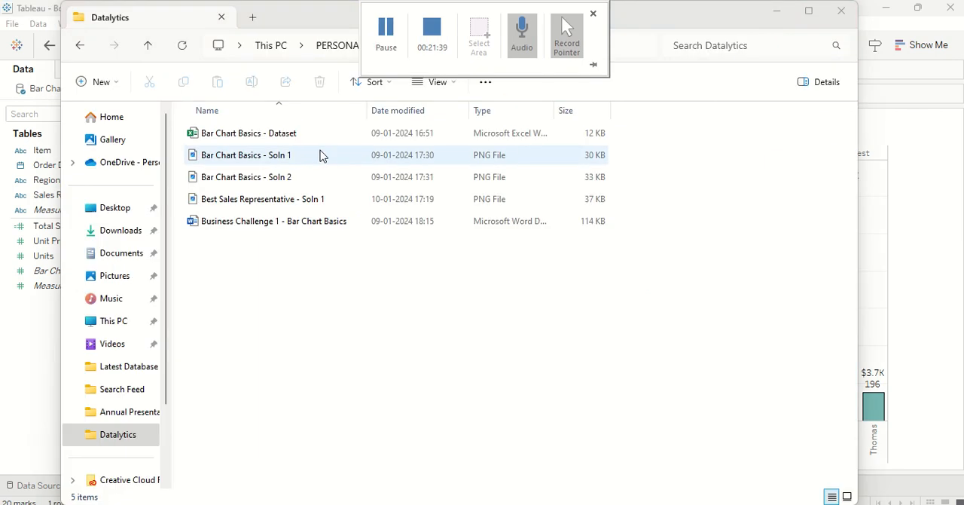
pyautogui.doubleClick(321, 198)
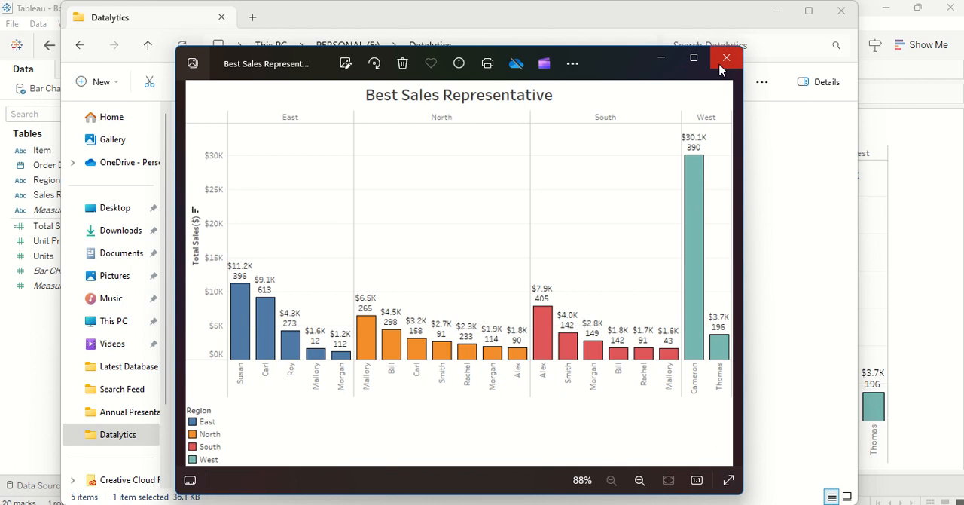
pyautogui.click(781, 12)
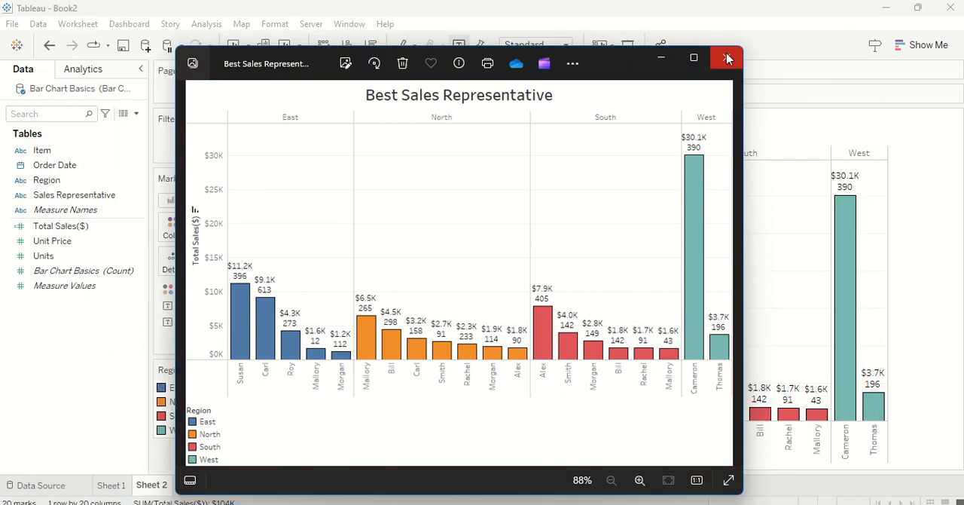
pyautogui.click(729, 67)
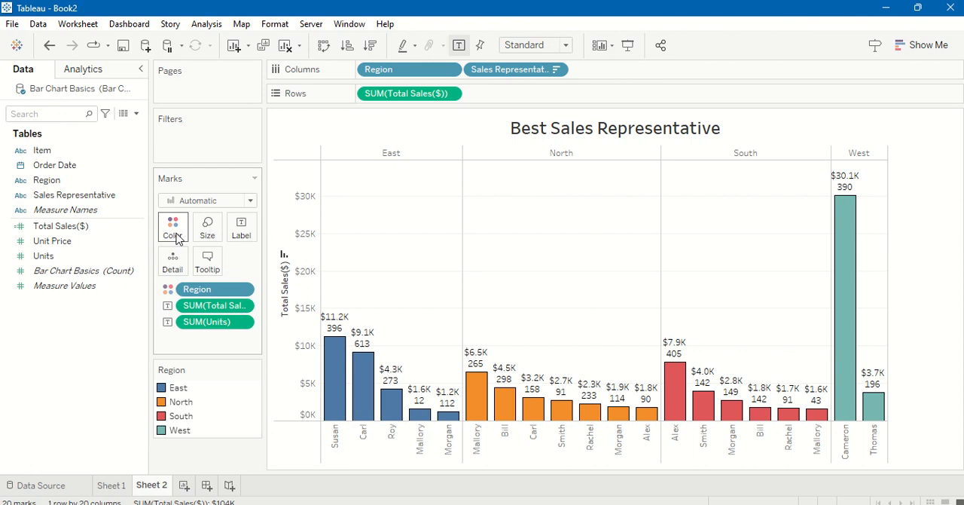
# Step: Recolor the Region bars with the Automatic palette: North yellow, South light pink and West gray
pyautogui.rightClick(241, 292)
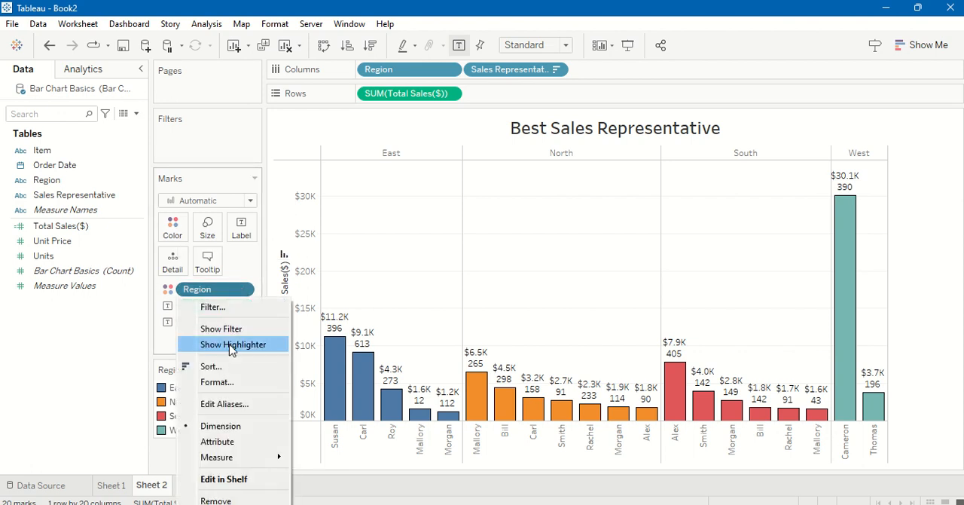
pyautogui.click(236, 385)
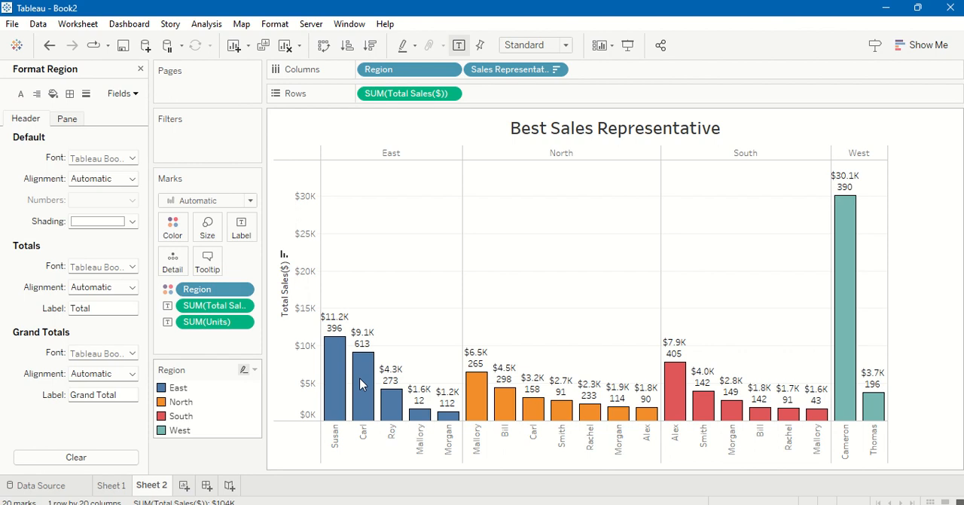
pyautogui.click(180, 234)
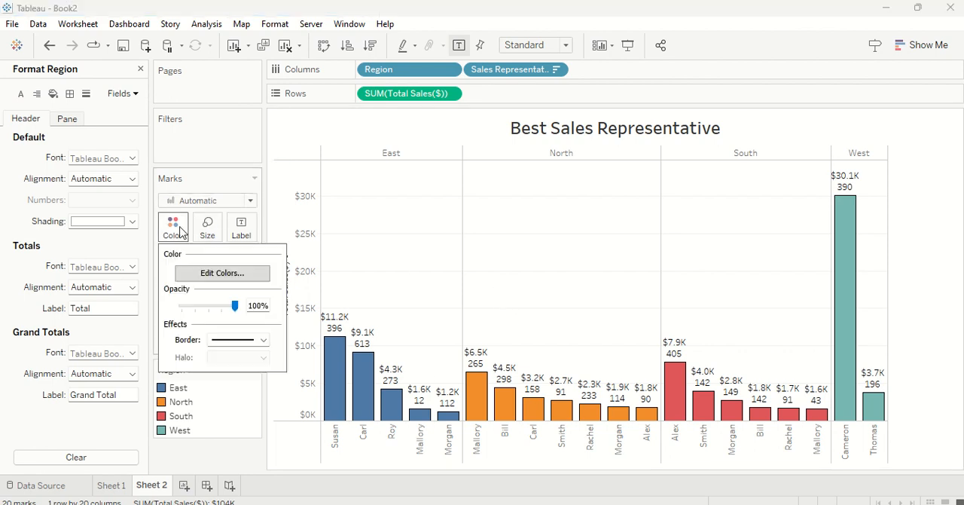
pyautogui.click(220, 273)
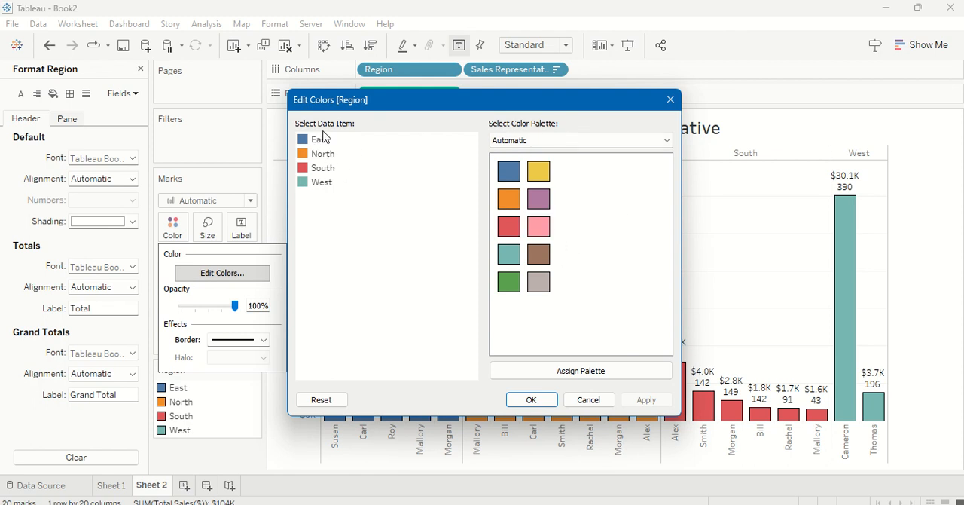
pyautogui.click(327, 155)
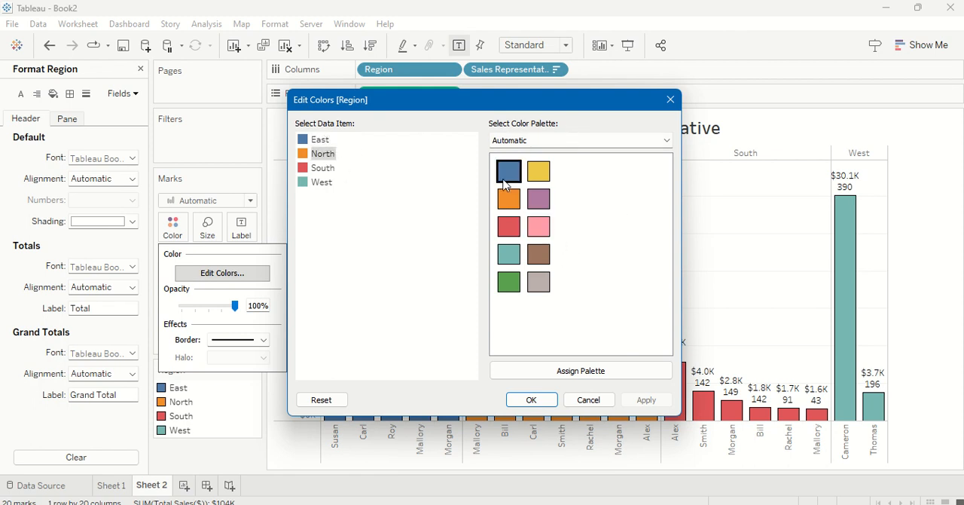
pyautogui.click(542, 175)
pyautogui.click(322, 168)
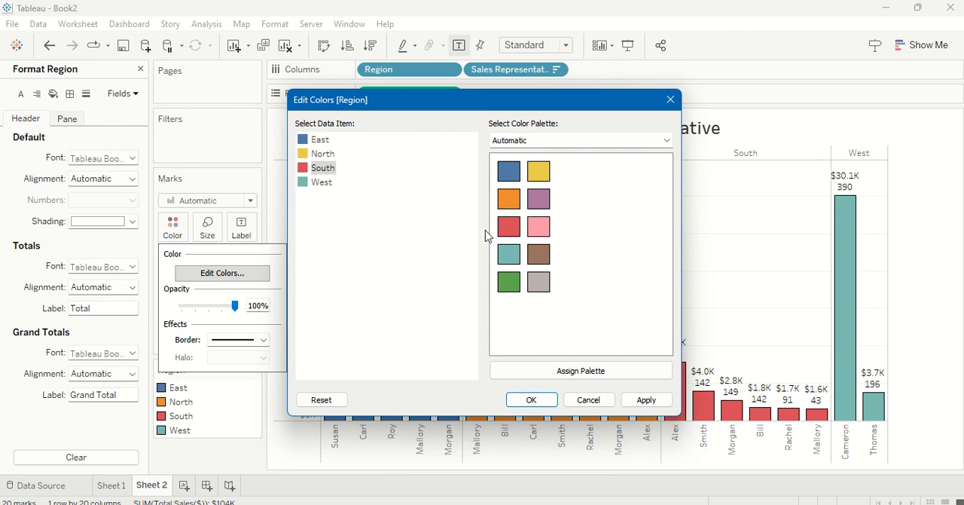
pyautogui.click(535, 234)
pyautogui.click(322, 182)
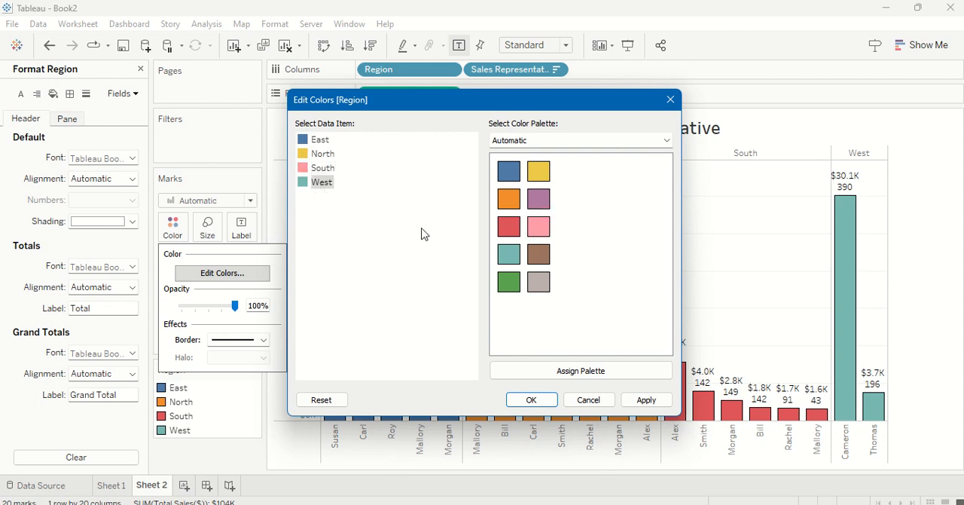
pyautogui.click(537, 281)
pyautogui.click(552, 401)
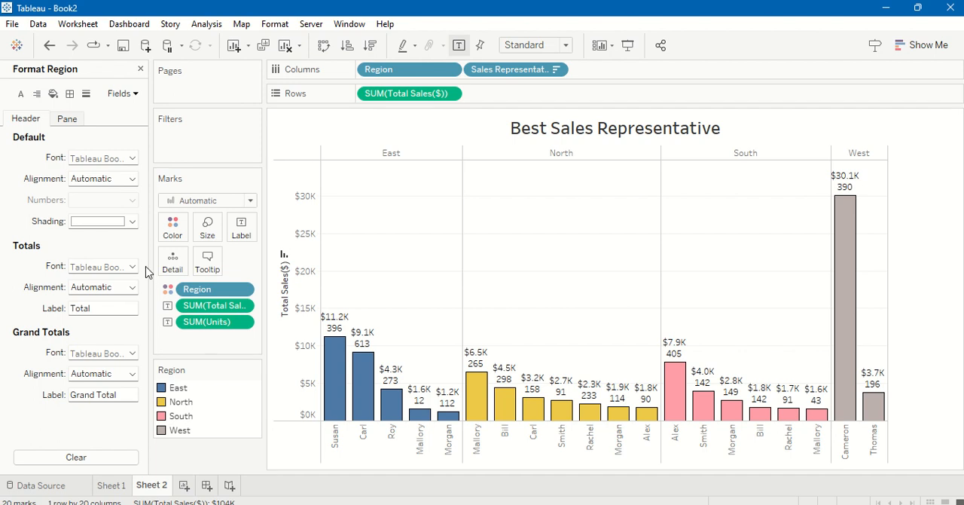
pyautogui.click(241, 292)
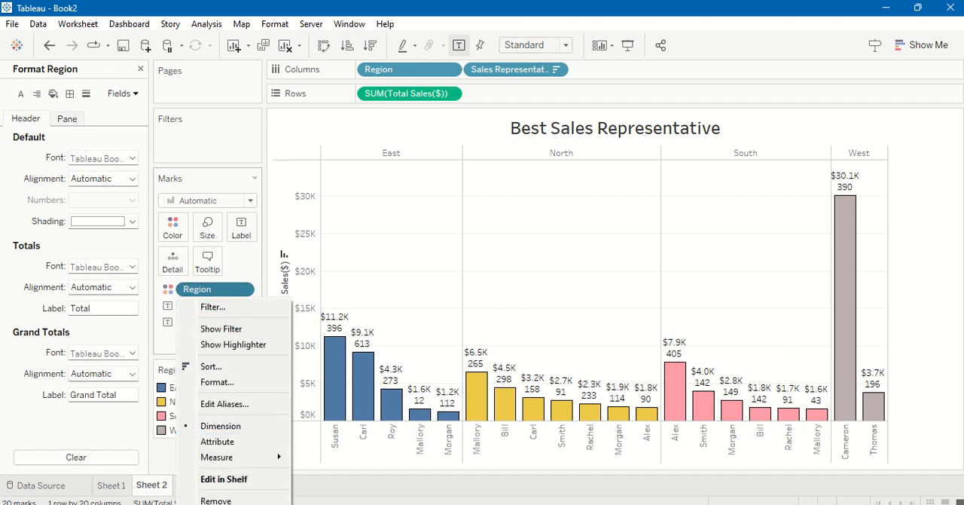
pyautogui.click(263, 384)
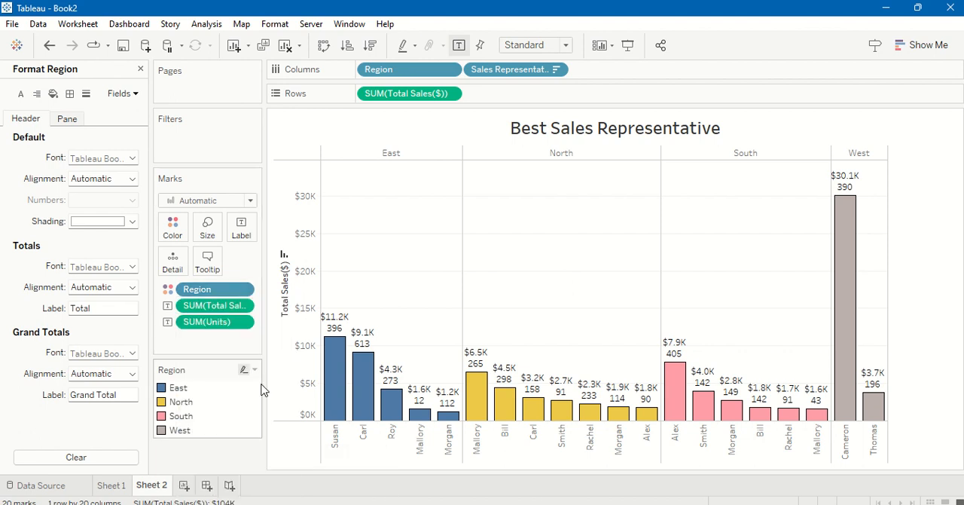
pyautogui.click(243, 293)
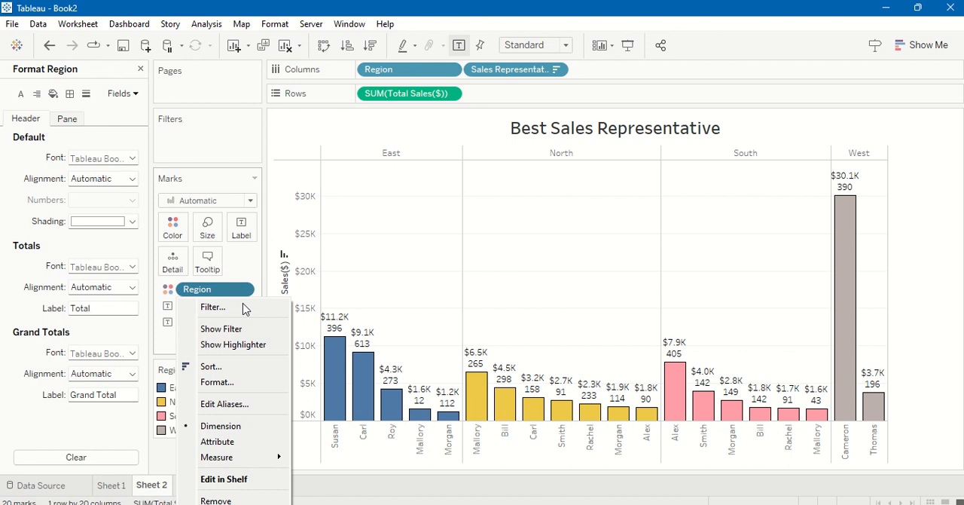
pyautogui.click(240, 382)
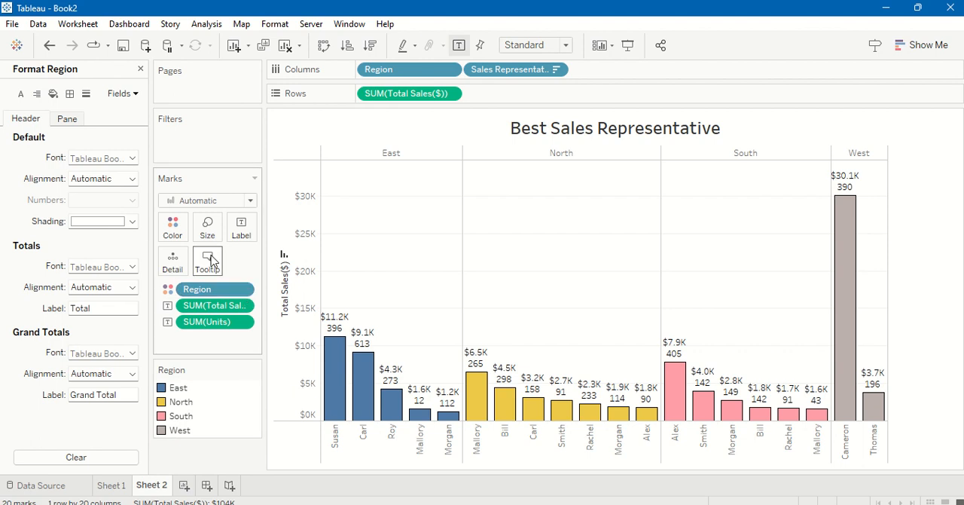
# Step: Assign the Automatic palette's default colors to all regions and apply them to the bars
pyautogui.click(181, 231)
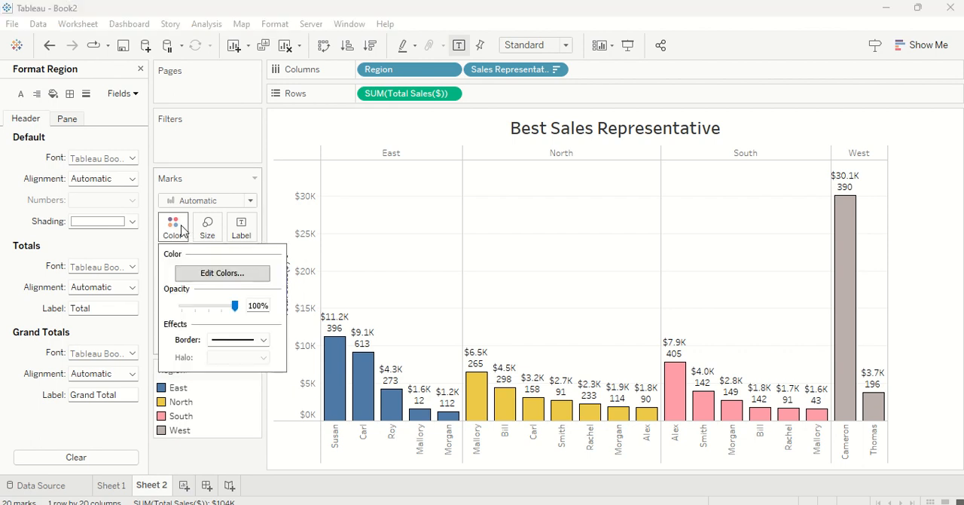
pyautogui.click(223, 273)
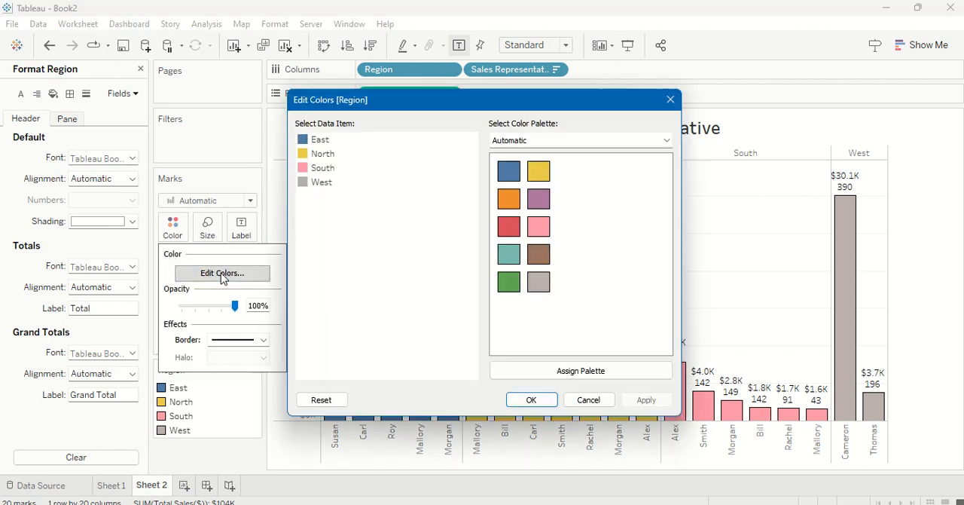
pyautogui.click(607, 369)
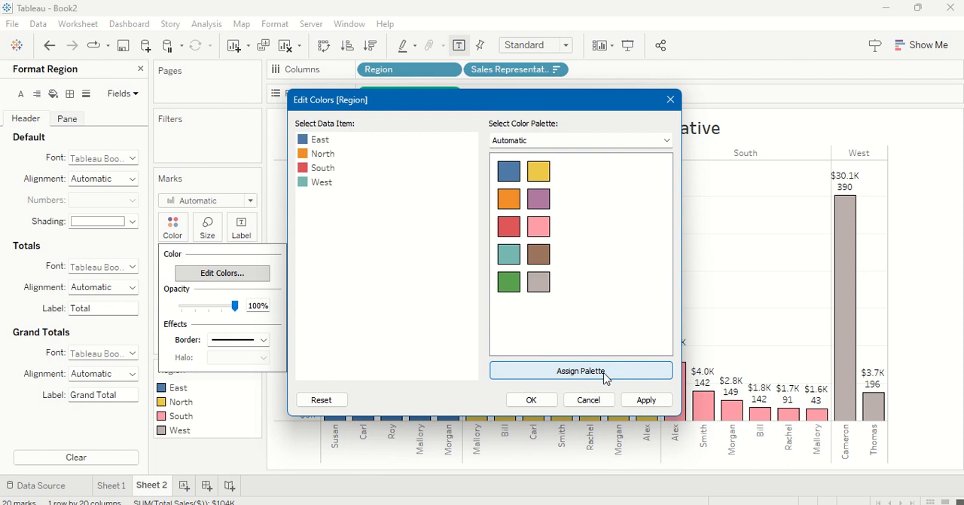
pyautogui.click(540, 141)
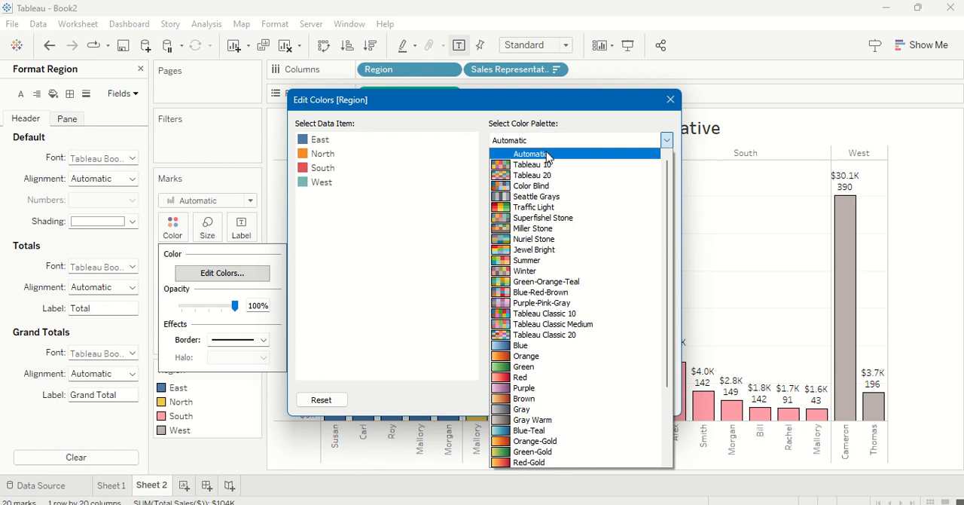
pyautogui.click(361, 202)
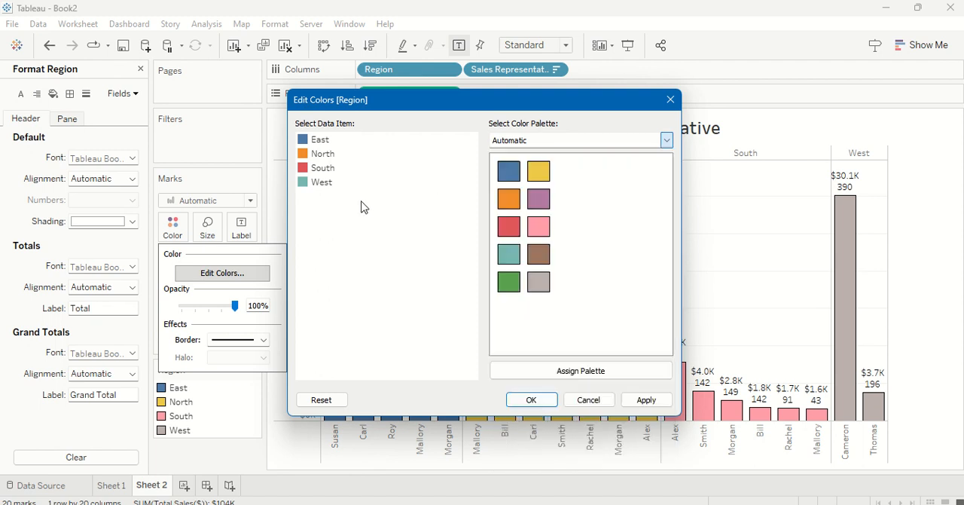
pyautogui.click(534, 401)
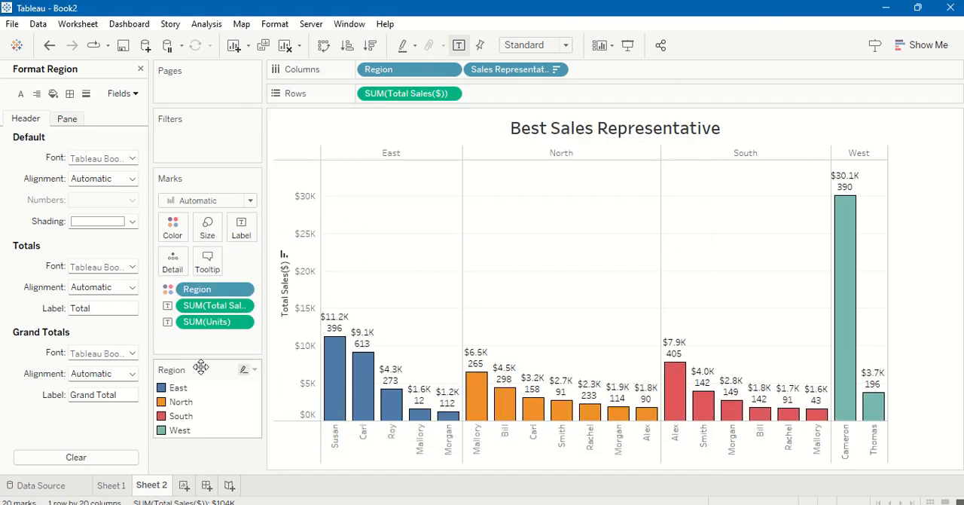
# Step: Reopen the Region color settings and assign the Blue-Red-Brown palette to the regions
pyautogui.click(175, 226)
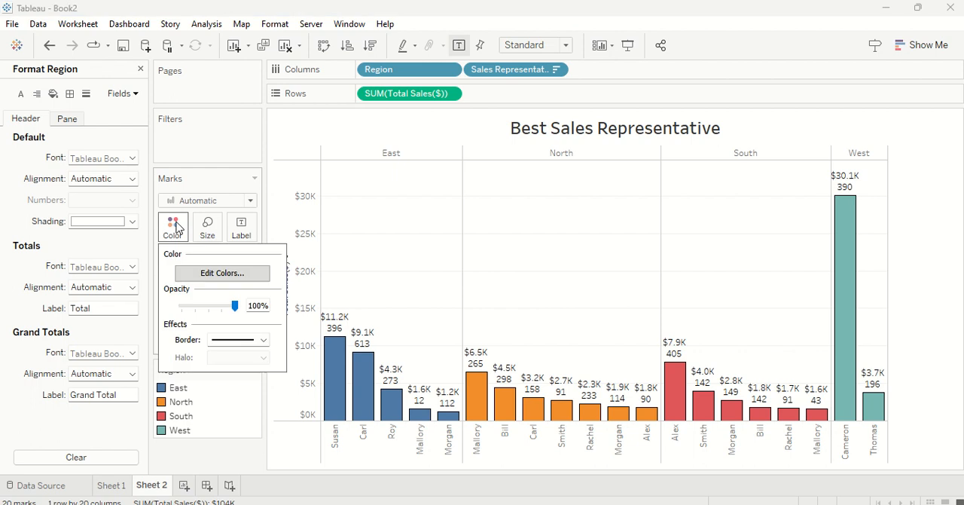
pyautogui.click(201, 273)
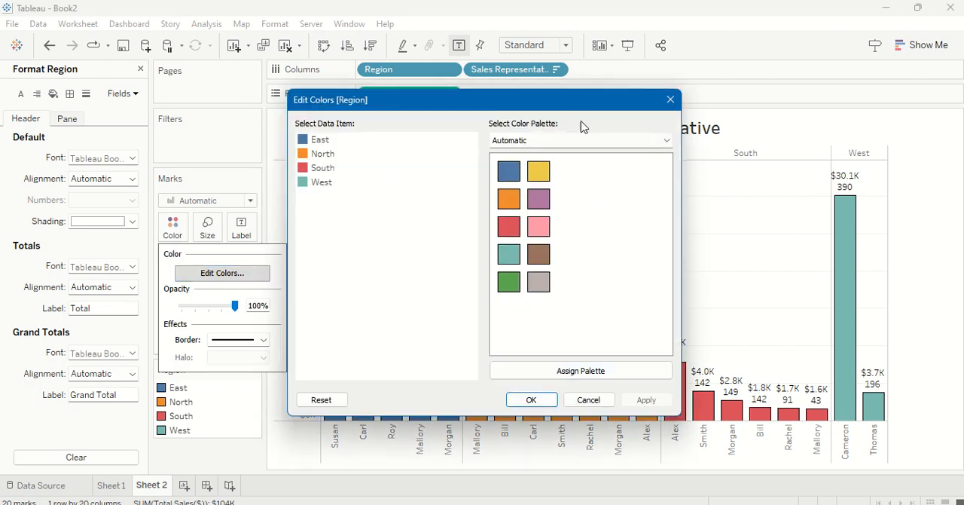
pyautogui.click(591, 144)
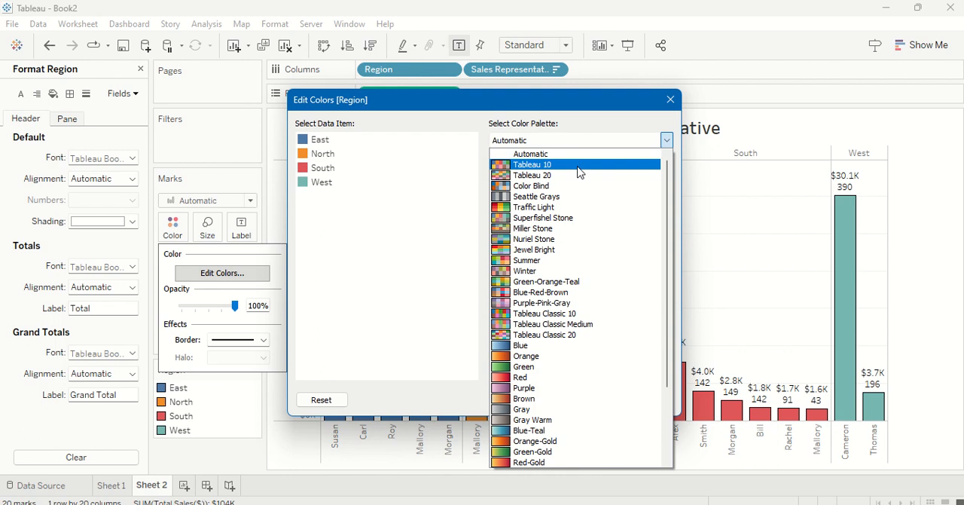
pyautogui.click(539, 294)
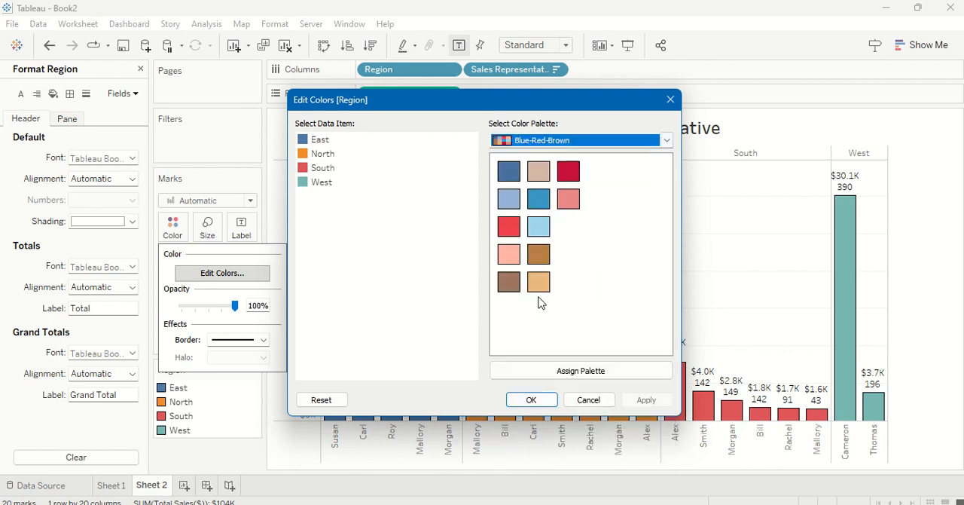
pyautogui.click(620, 374)
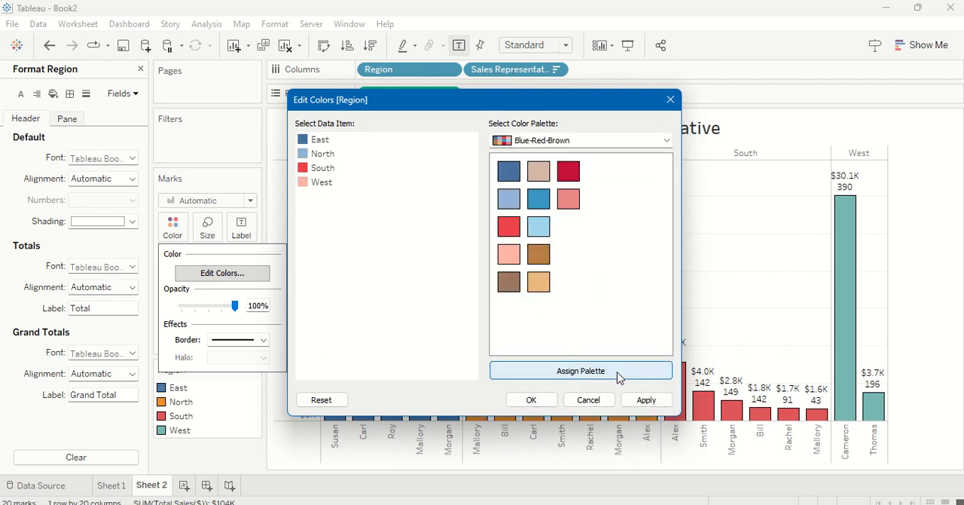
# Step: Compare the Blue-Teal and Blue palettes, assign Blue-Teal to the Region bars, and close the Region formatting pane
pyautogui.click(614, 141)
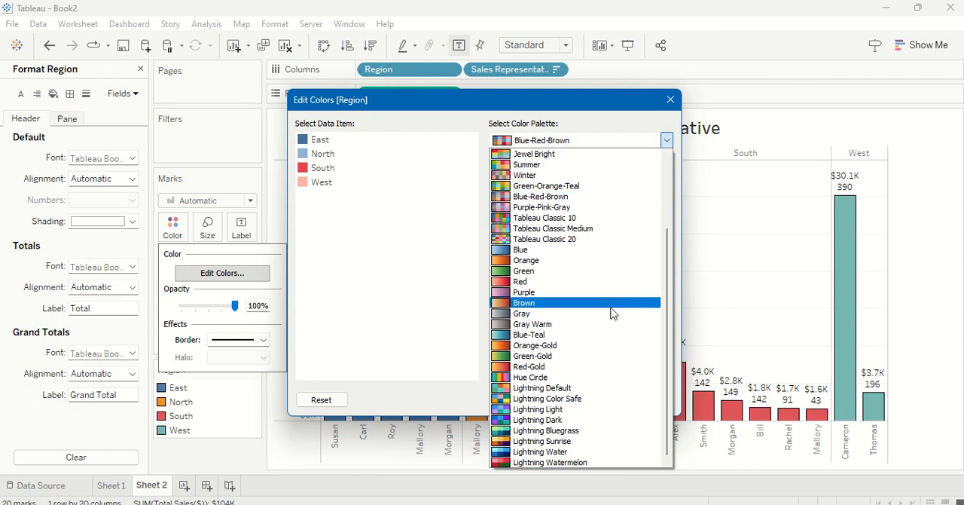
pyautogui.click(610, 335)
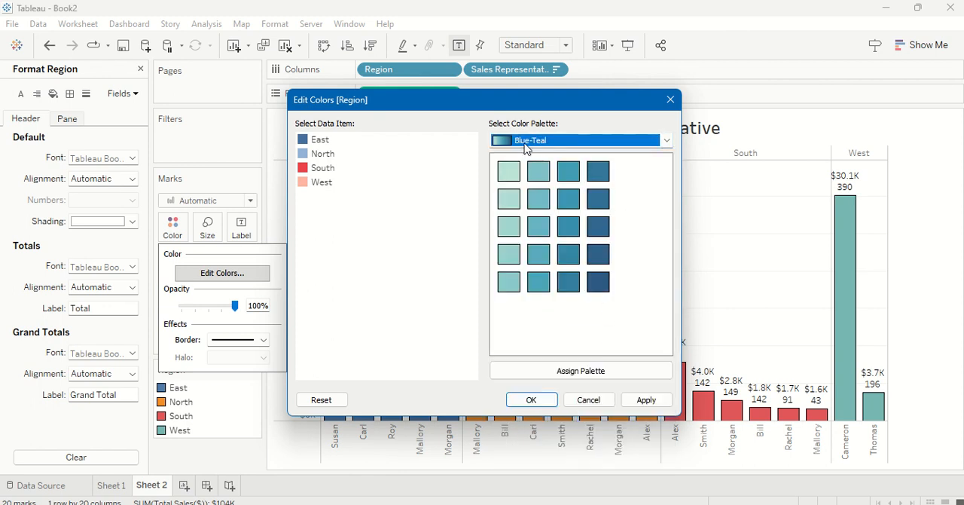
pyautogui.click(666, 141)
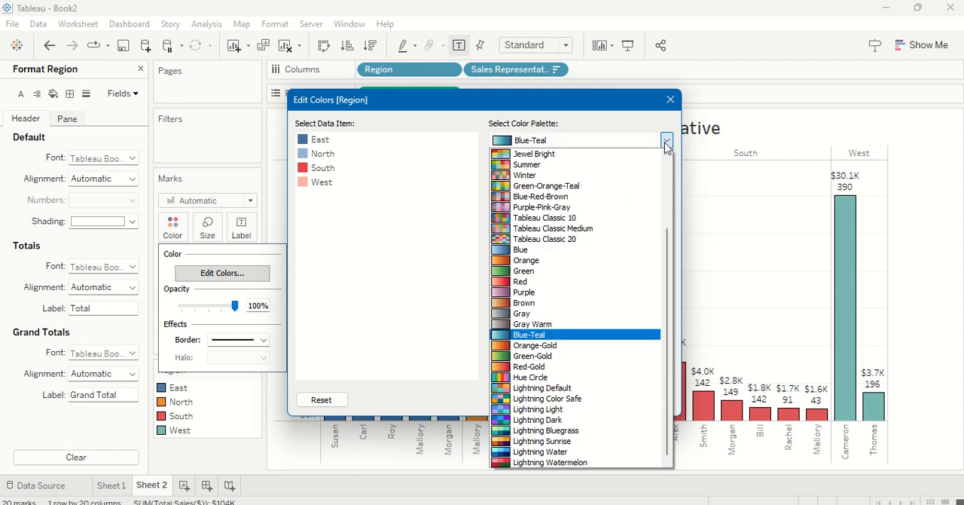
pyautogui.click(624, 250)
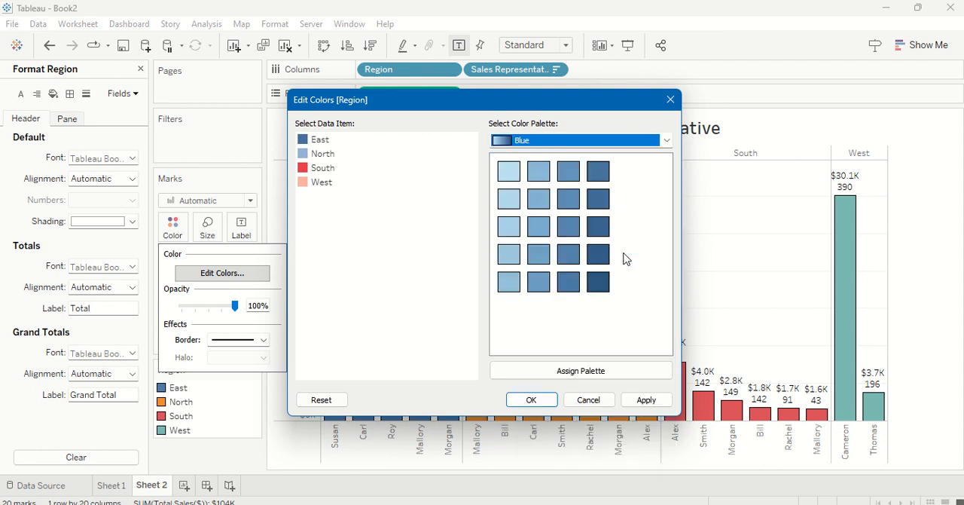
pyautogui.click(667, 140)
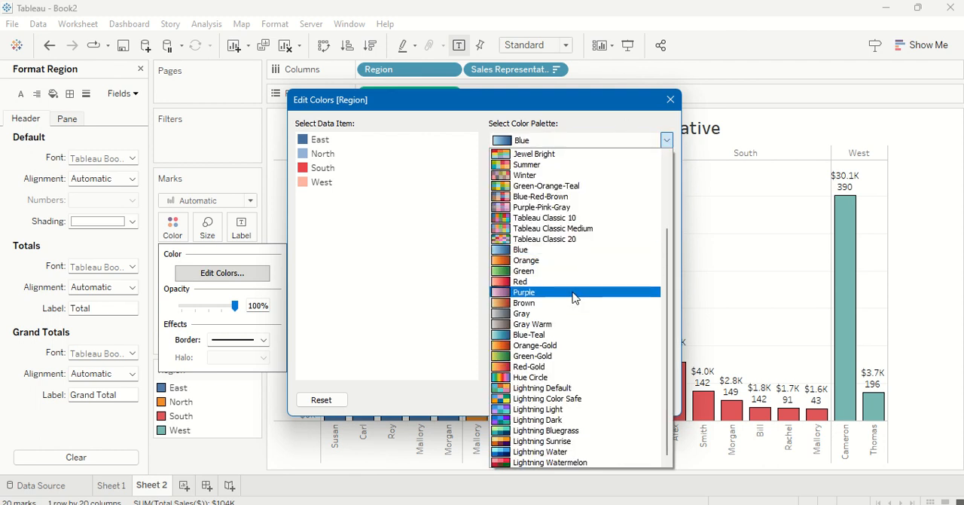
pyautogui.click(570, 334)
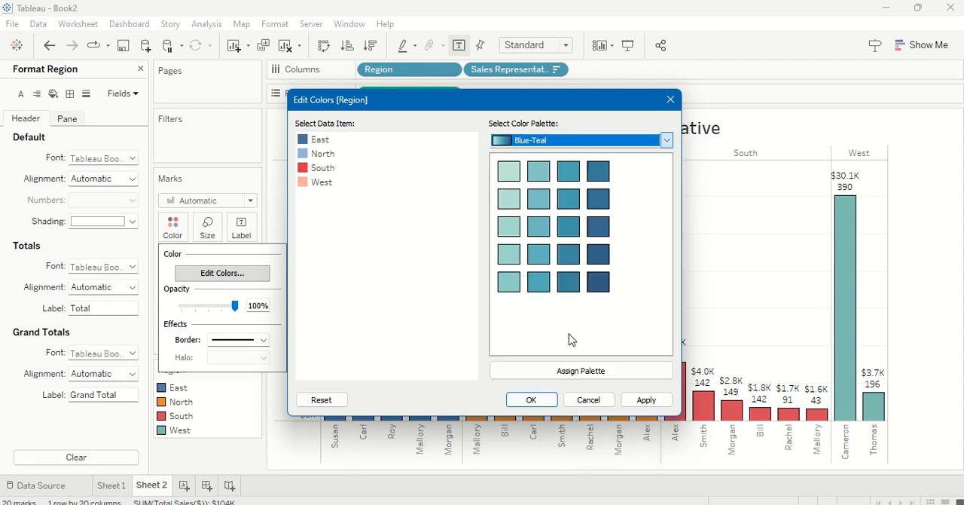
pyautogui.click(610, 373)
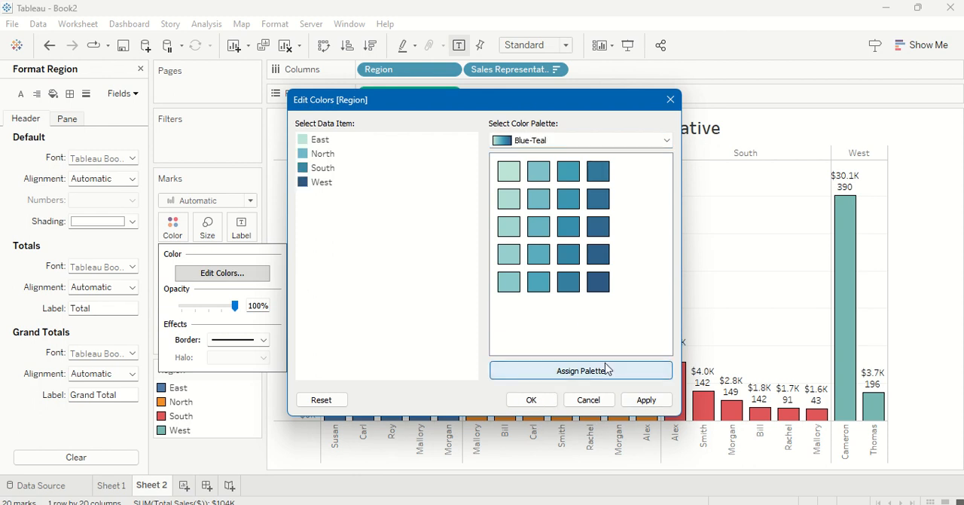
pyautogui.click(527, 400)
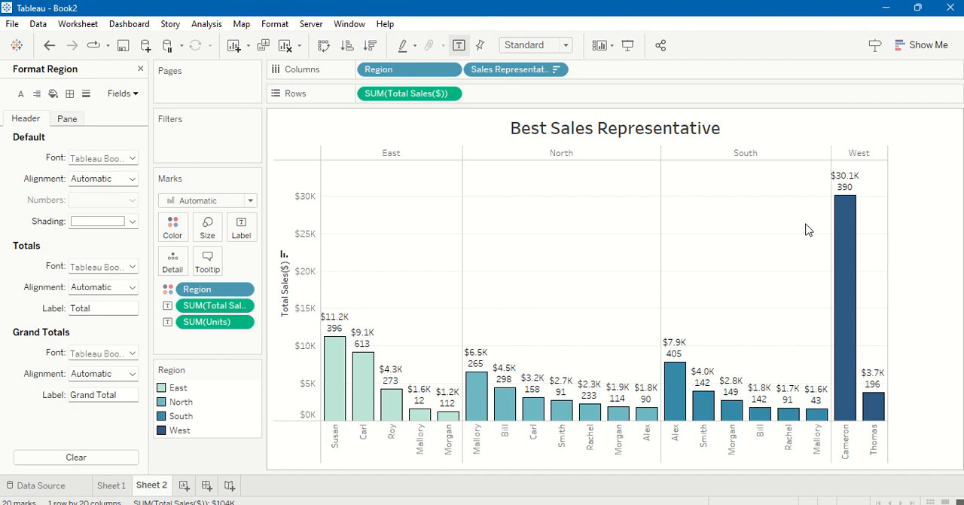
pyautogui.click(140, 68)
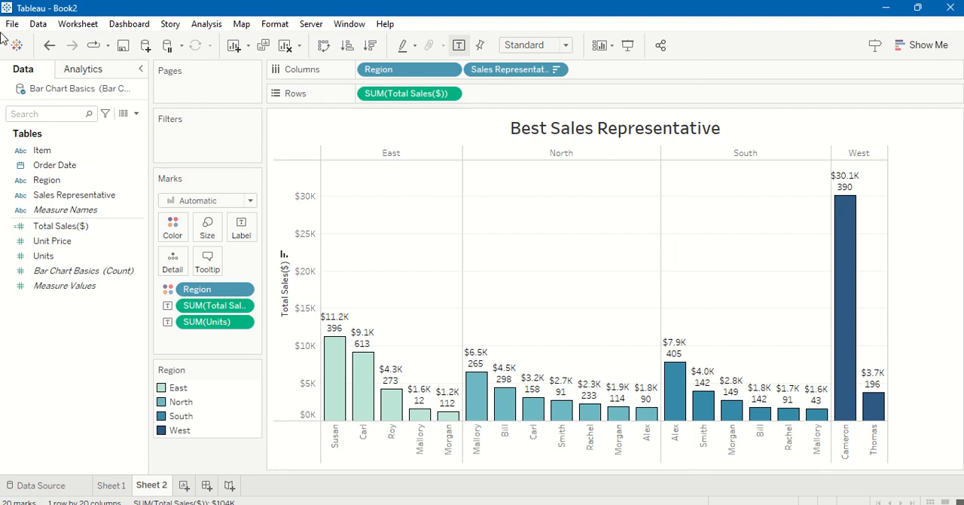
pyautogui.click(89, 26)
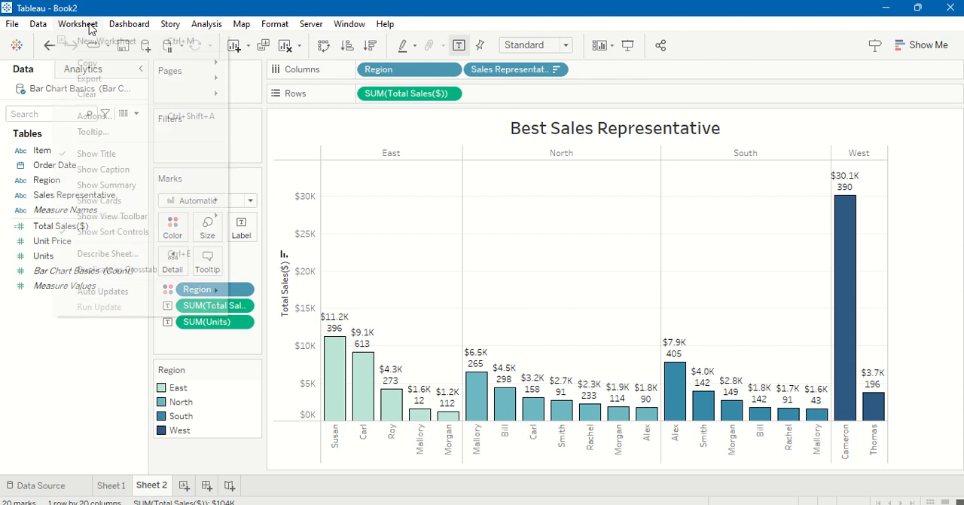
pyautogui.click(88, 26)
pyautogui.click(88, 26)
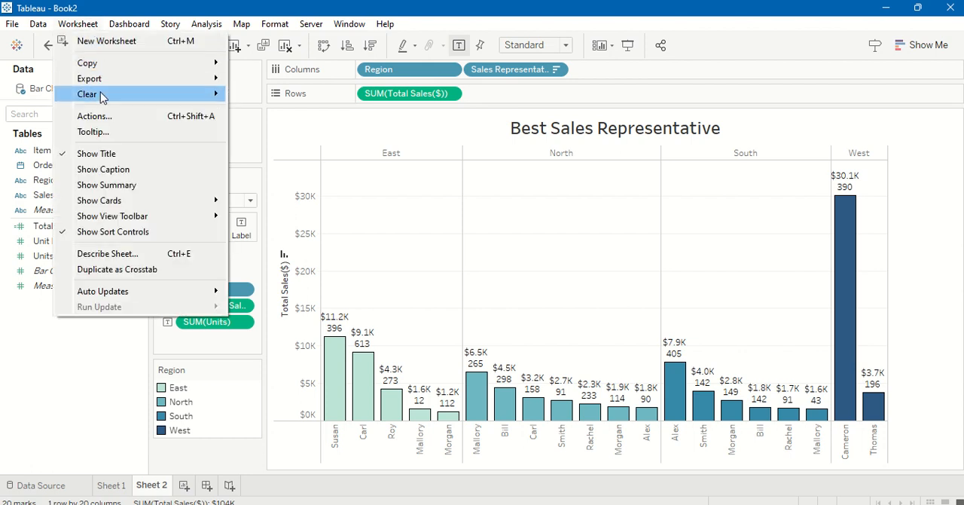
pyautogui.click(571, 220)
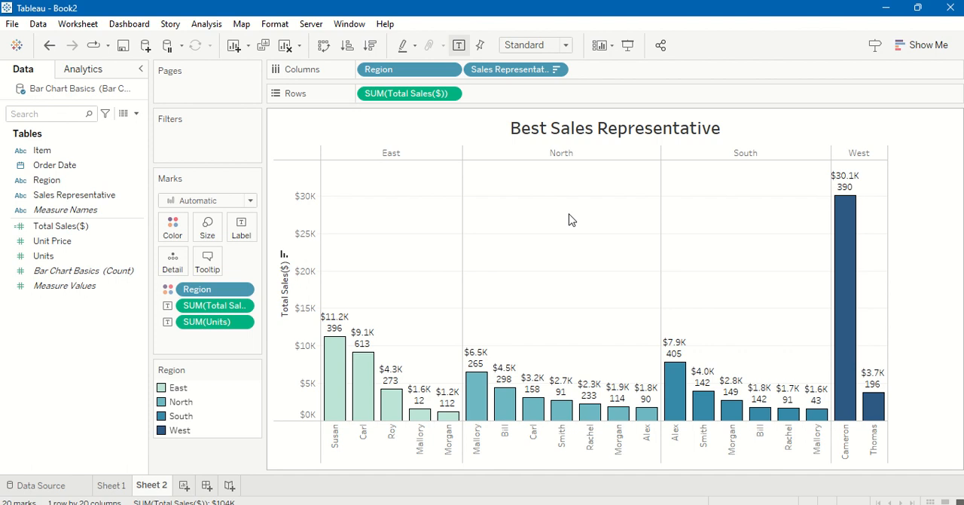
# Step: Copy the chart as an image with its title, view and color legend
pyautogui.rightClick(571, 220)
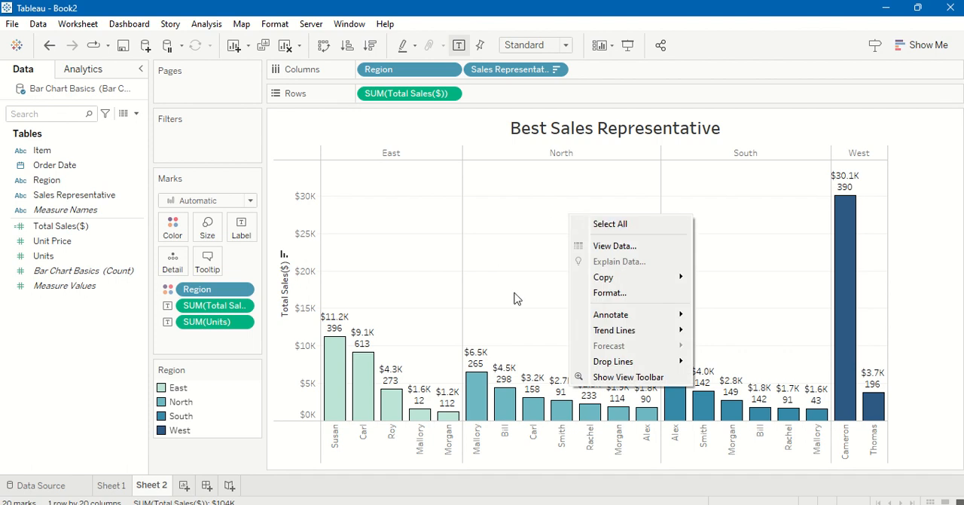
pyautogui.moveTo(631, 284)
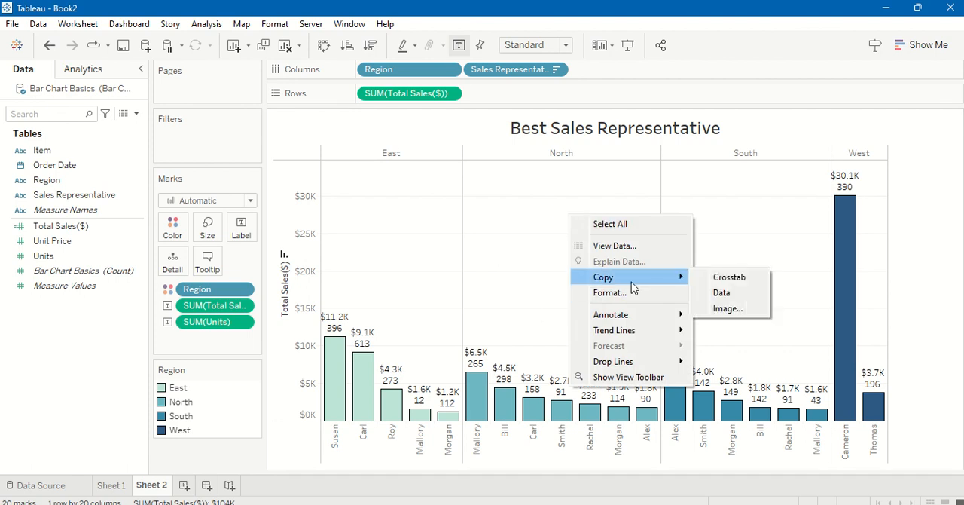
pyautogui.click(725, 308)
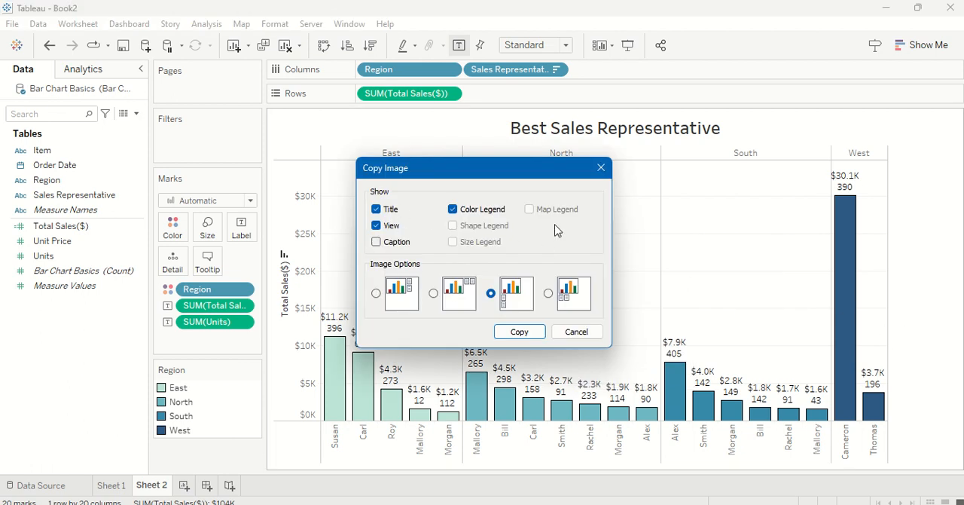
pyautogui.click(522, 331)
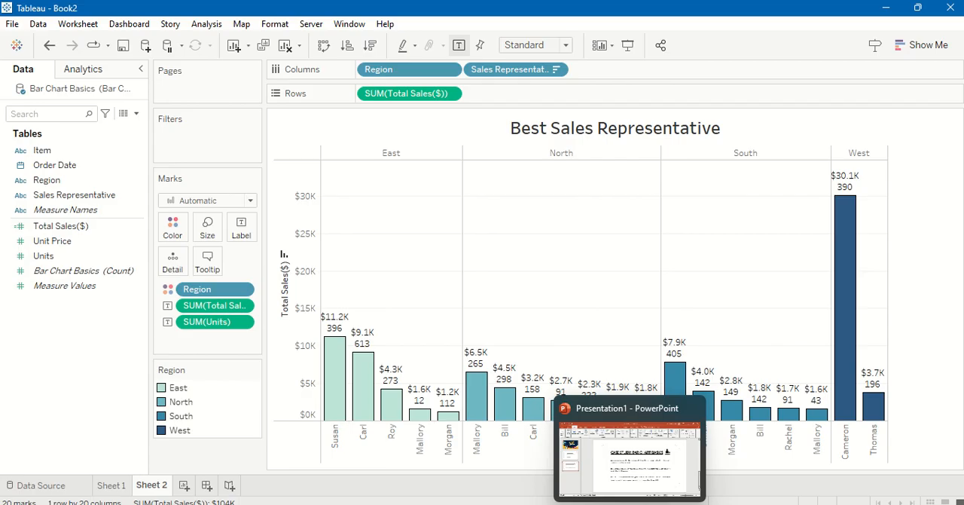
# Step: Switch to the Presentation1 file in PowerPoint, add a new slide after slide 3, and delete its title and content placeholders
pyautogui.click(696, 486)
pyautogui.click(90, 345)
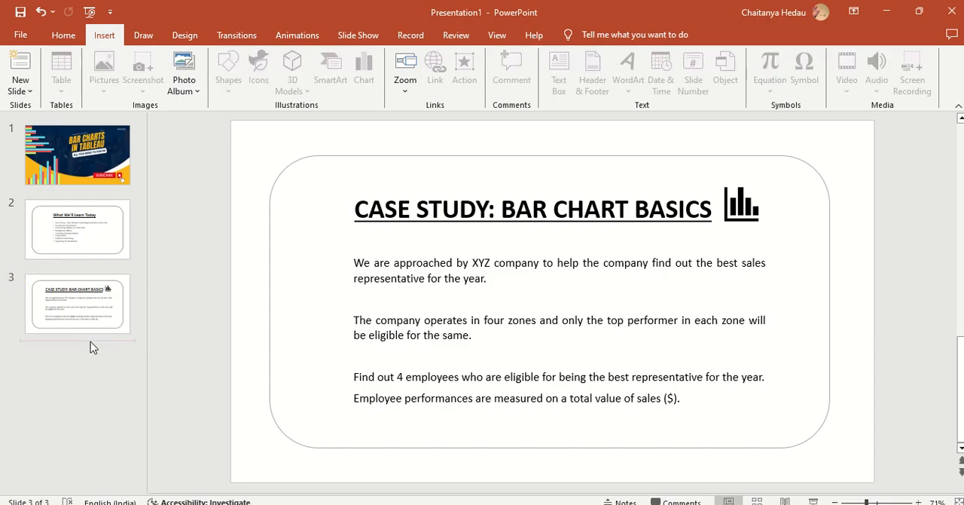
pyautogui.click(23, 66)
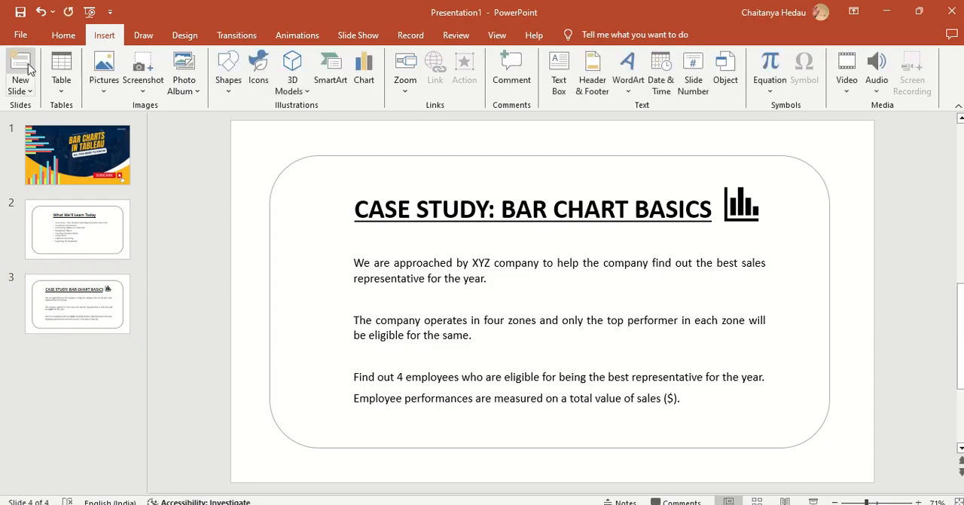
pyautogui.click(373, 146)
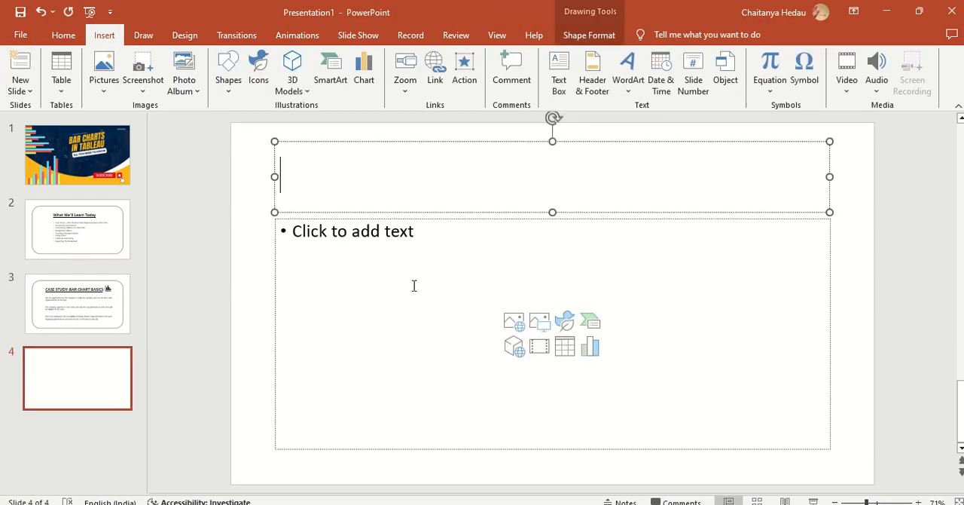
pyautogui.keyDown('shift'); pyautogui.click(420, 329); pyautogui.keyUp('shift')
pyautogui.press('Delete')
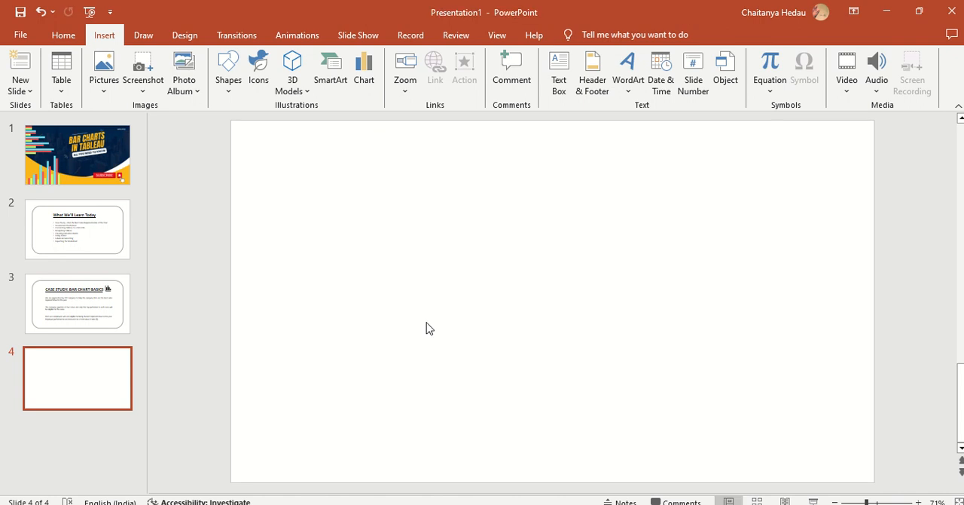
# Step: Paste the copied chart image onto blank slide 4 and stretch both its sides outward to a width of about 29.4 cm
pyautogui.hotkey('ctrl', 'v')
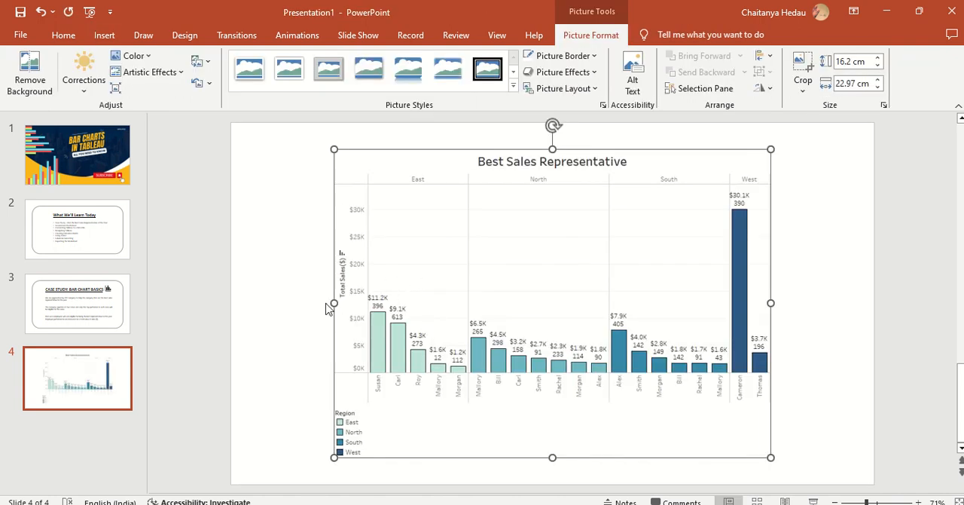
pyautogui.click(293, 309)
pyautogui.click(358, 315)
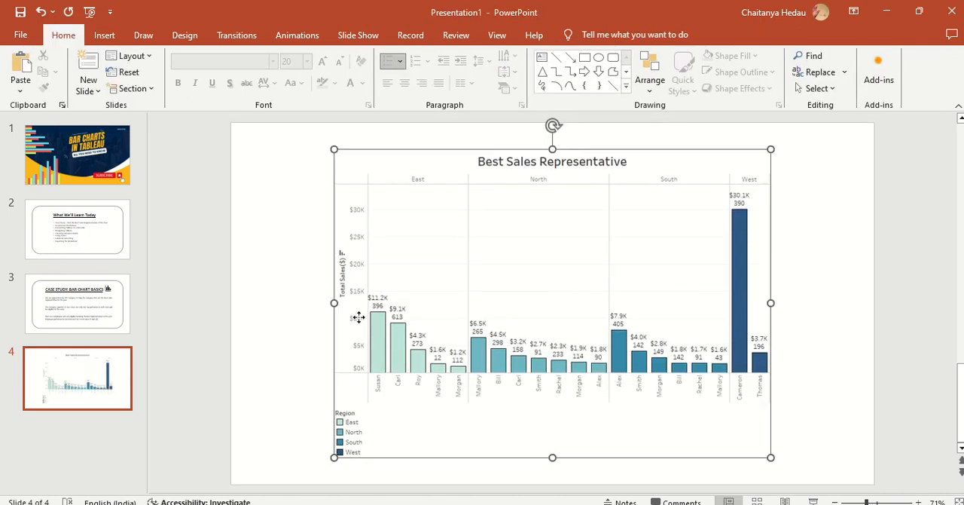
pyautogui.moveTo(334, 302); pyautogui.dragTo(269, 286)
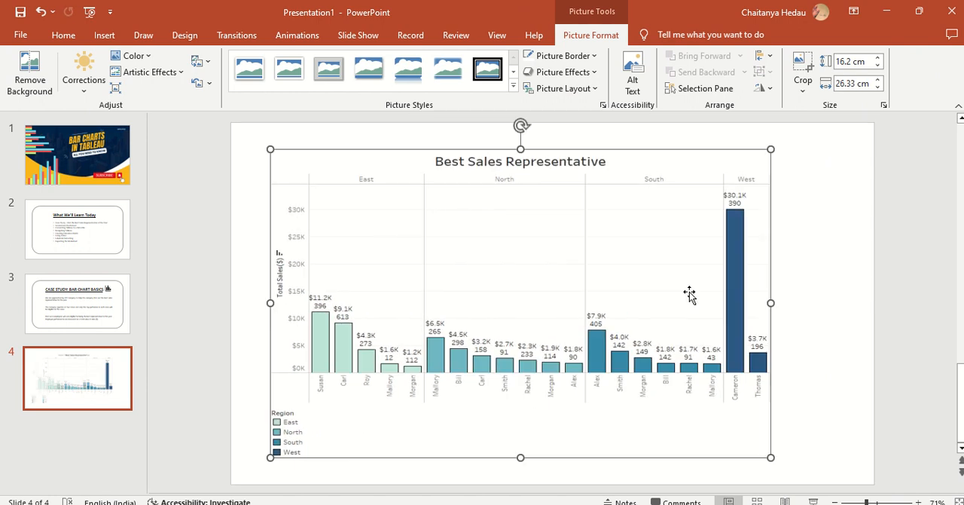
pyautogui.moveTo(771, 302); pyautogui.dragTo(814, 301)
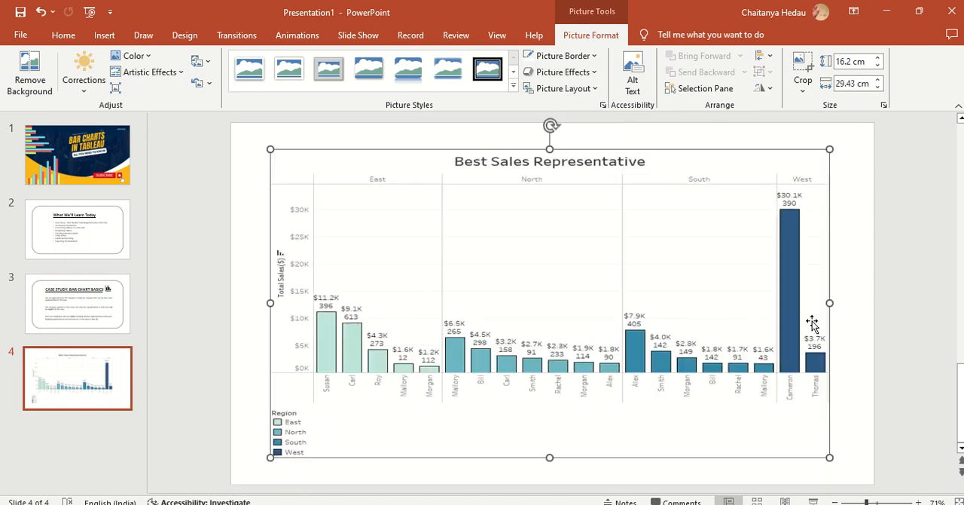
# Step: Extend the chart image's lower edge slightly toward the slide's bottom margin, and present slide 4 as a full-screen slide show
pyautogui.click(556, 473)
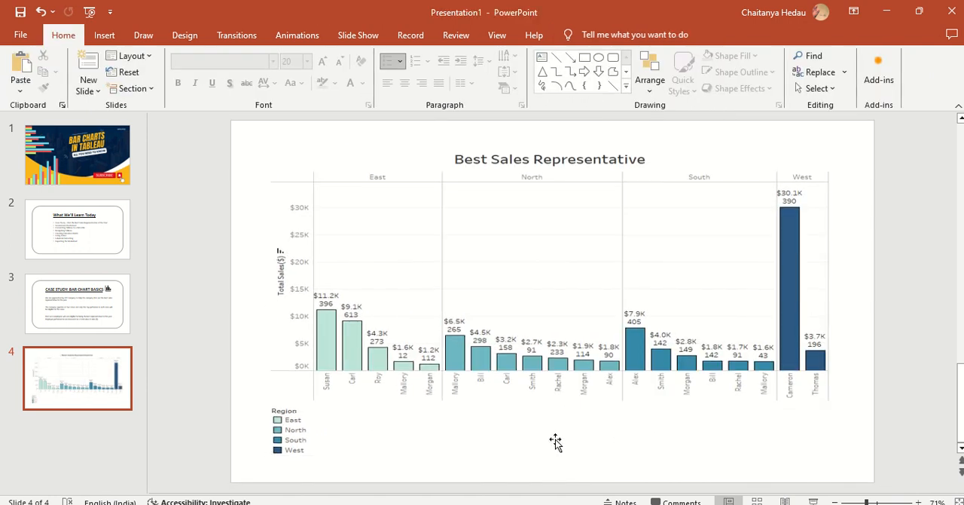
pyautogui.click(555, 442)
pyautogui.moveTo(550, 454); pyautogui.dragTo(551, 470)
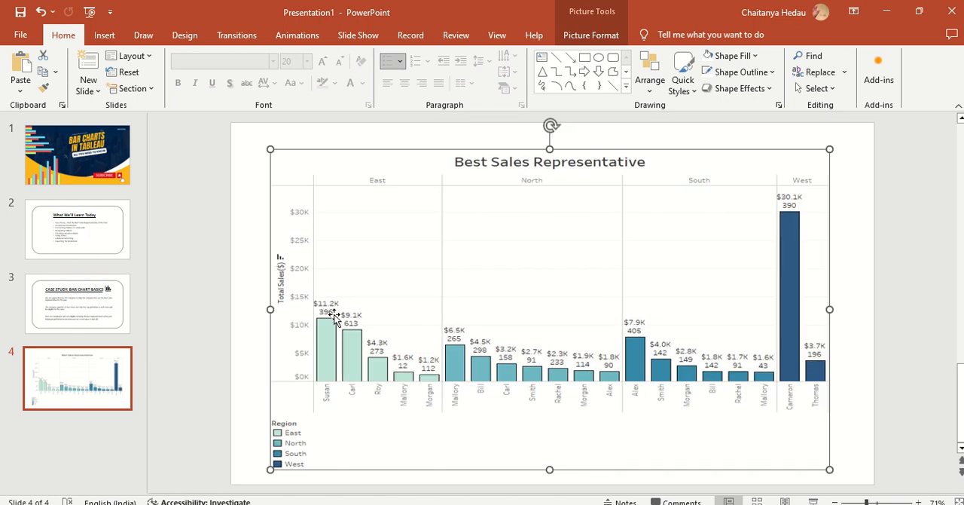
pyautogui.click(815, 500)
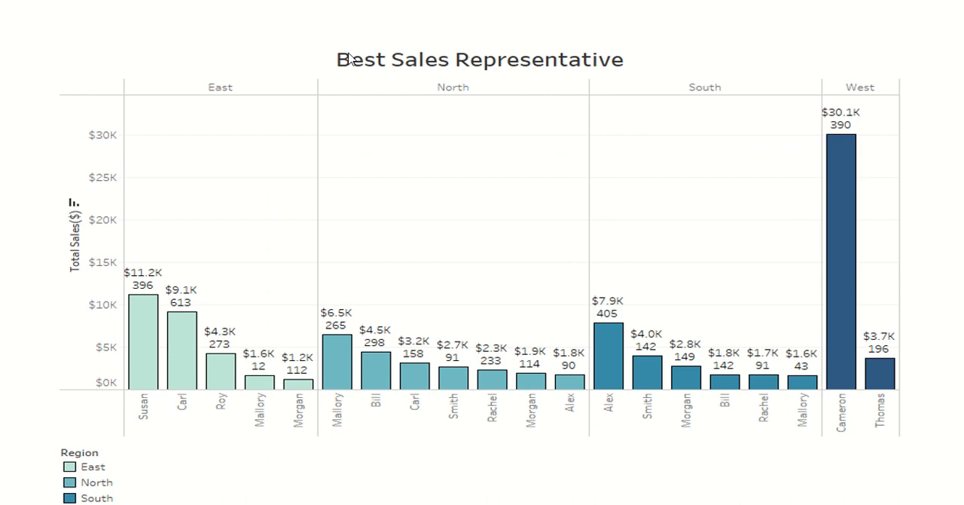